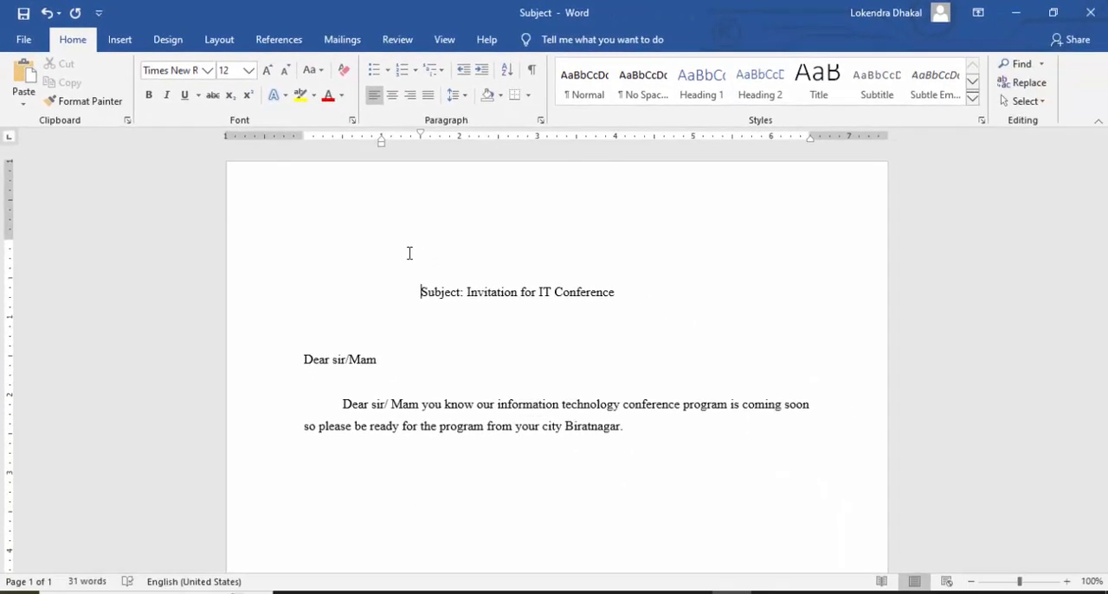
Place the insertion point on the blank line above the subject line and start a Letters mail merge.
{"action": "left_click", "coordinate": [410, 253]}
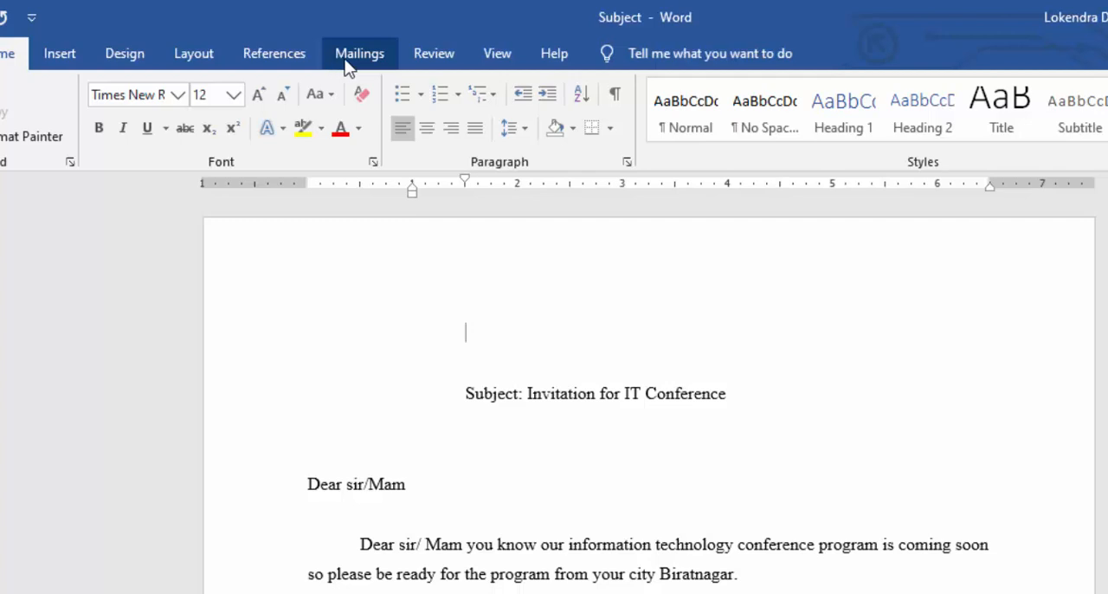
{"action": "left_click", "coordinate": [355, 57]}
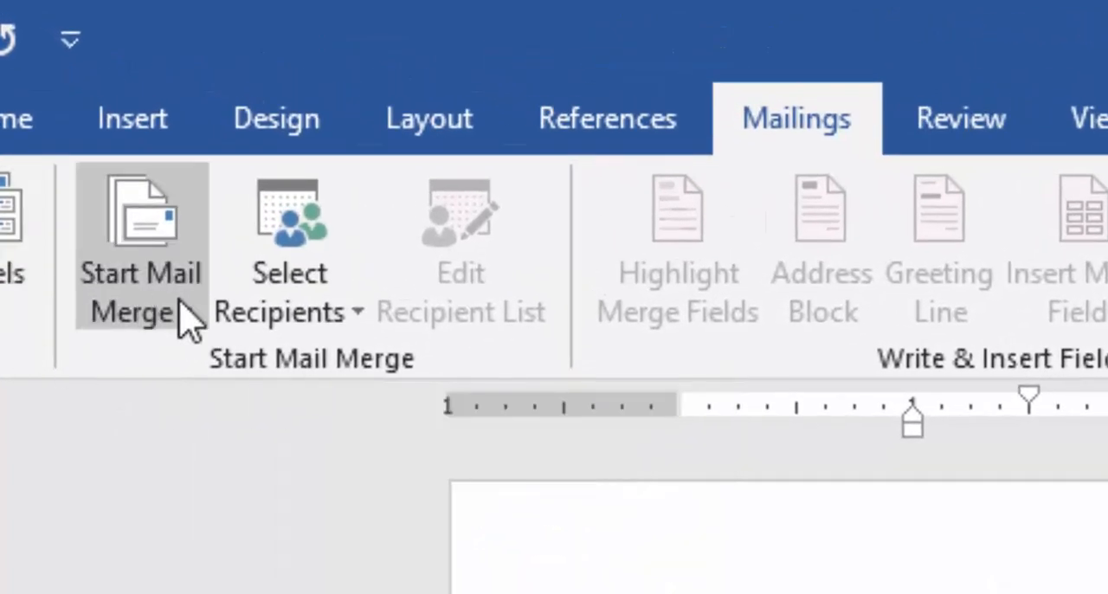
{"action": "left_click", "coordinate": [184, 319]}
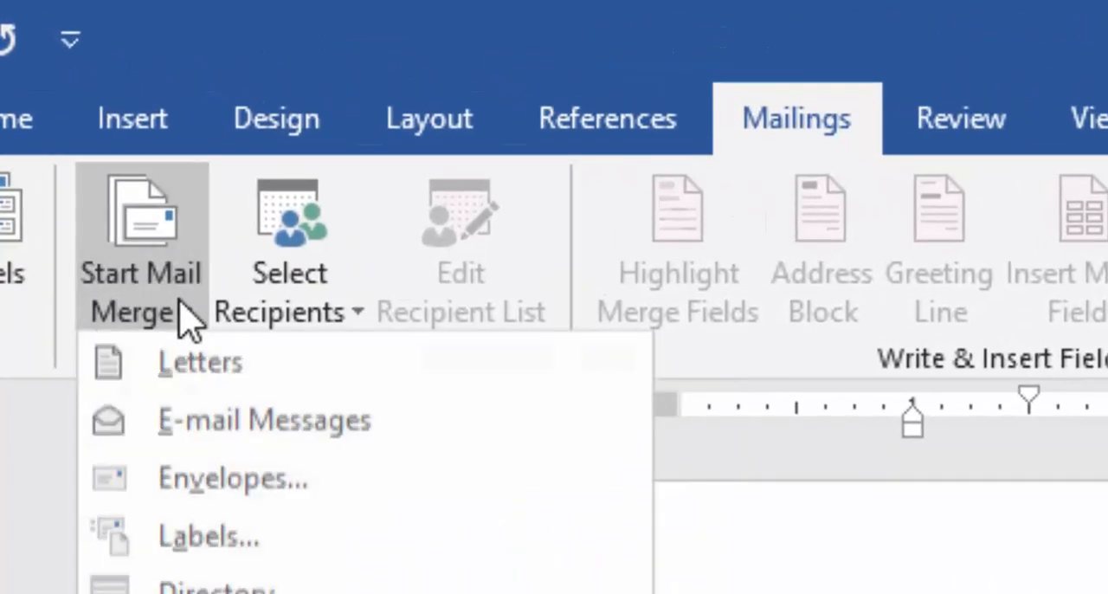
{"action": "left_click", "coordinate": [179, 367]}
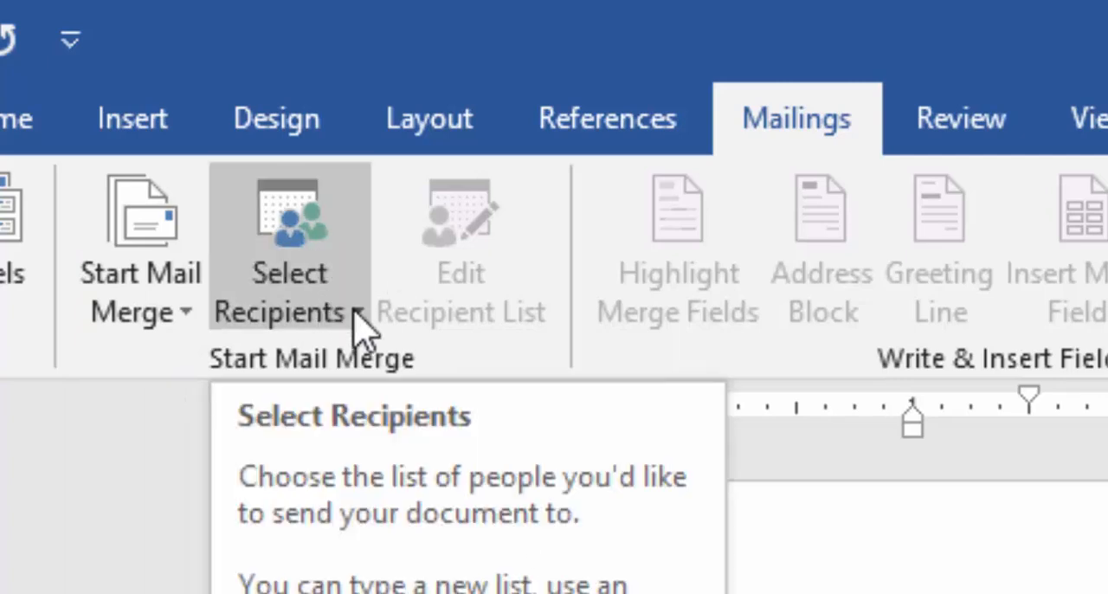
Use Sheet1$ of the existing contact workbook on Local Disk (D:) as the recipient list, with its first row as column headers.
{"action": "left_click", "coordinate": [357, 318]}
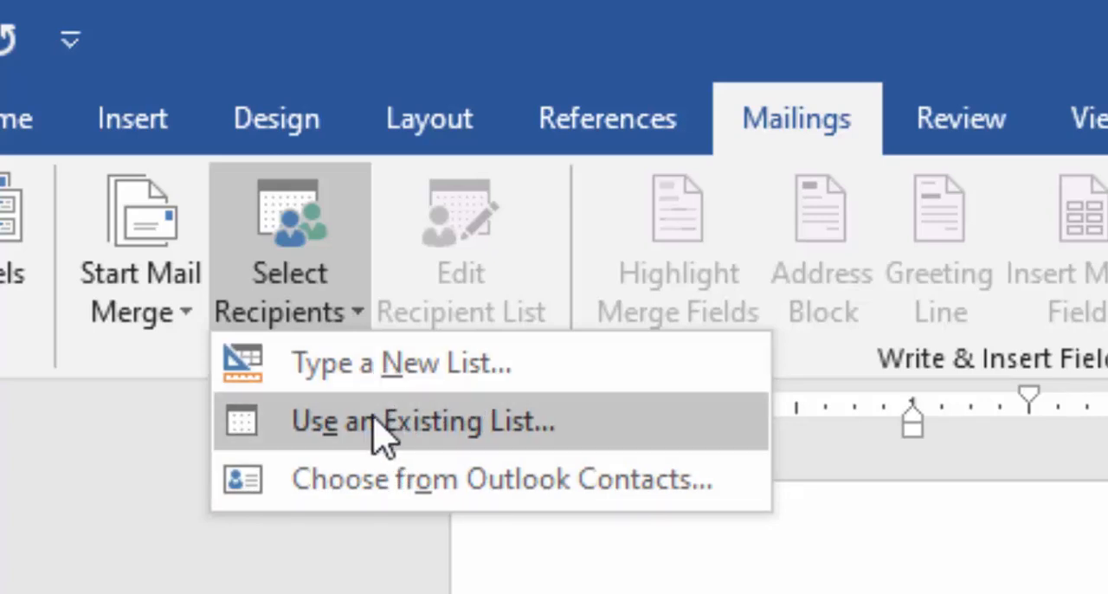
{"action": "left_click", "coordinate": [486, 452]}
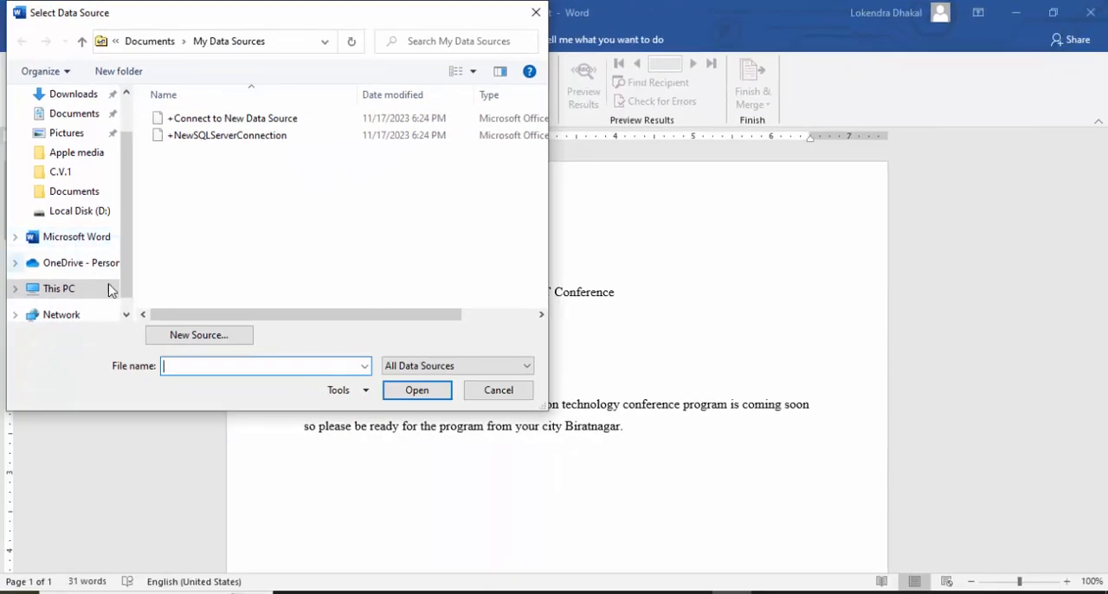
{"action": "left_click", "coordinate": [63, 296]}
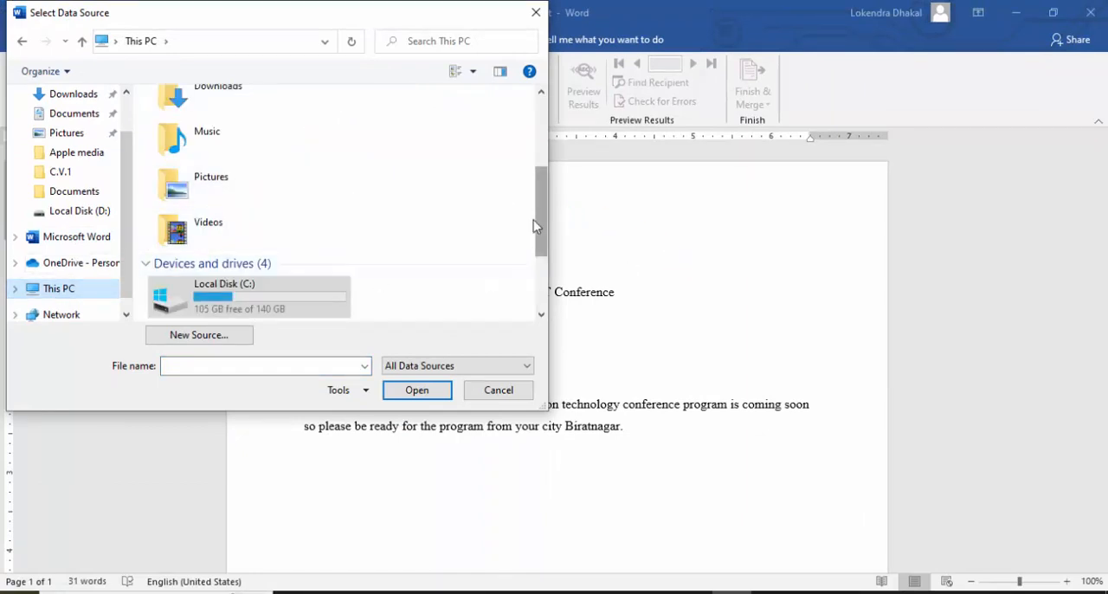
{"action": "scroll", "coordinate": [543, 227], "scroll_direction": "down", "scroll_amount": 3}
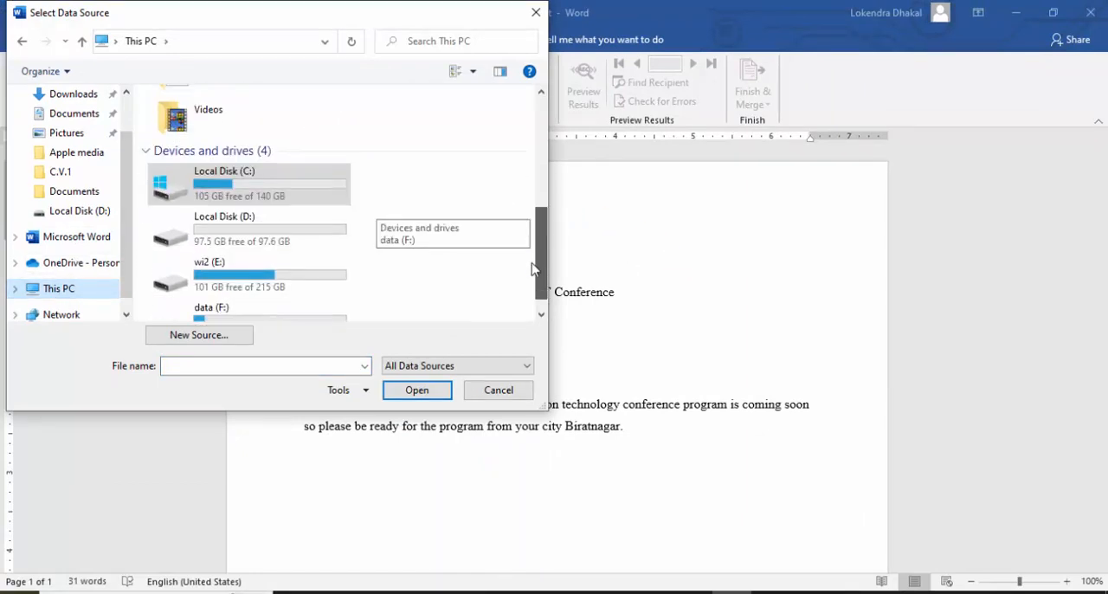
{"action": "double_click", "coordinate": [336, 231]}
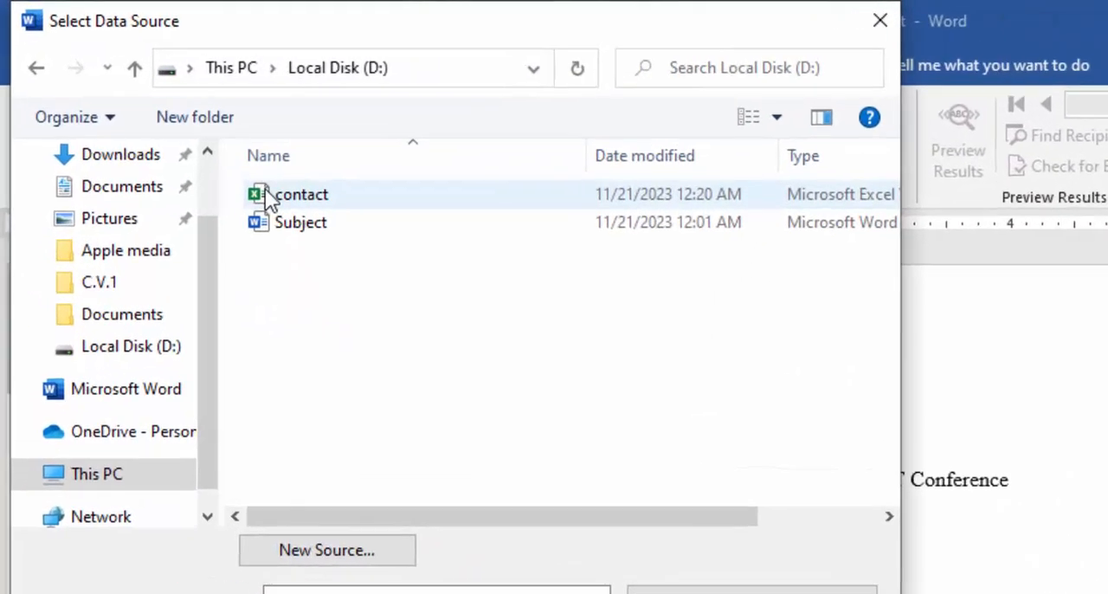
{"action": "left_click", "coordinate": [177, 118]}
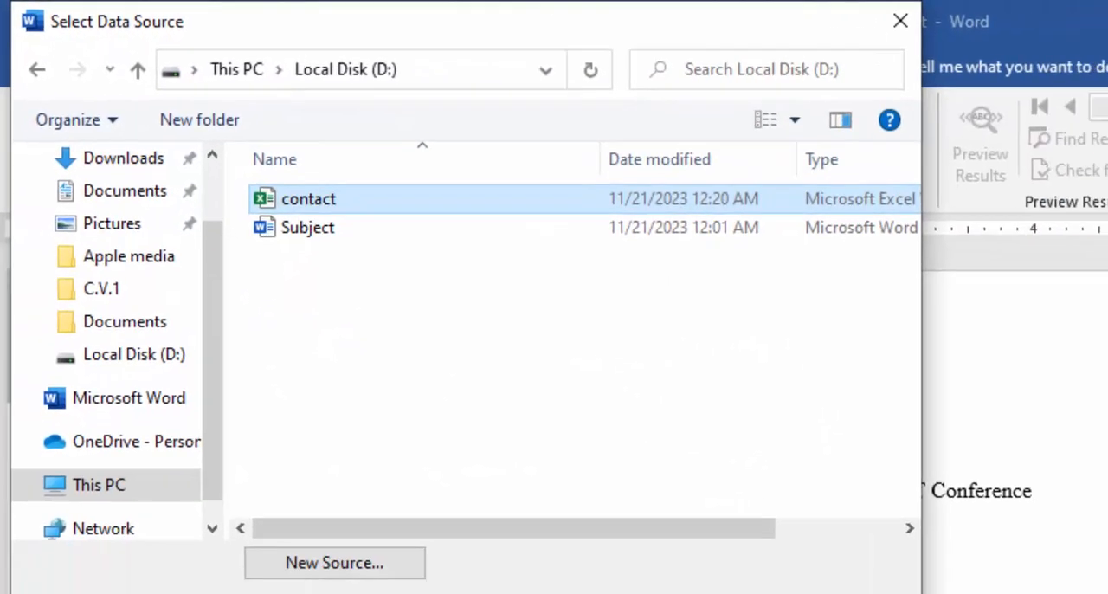
{"action": "left_click", "coordinate": [461, 439]}
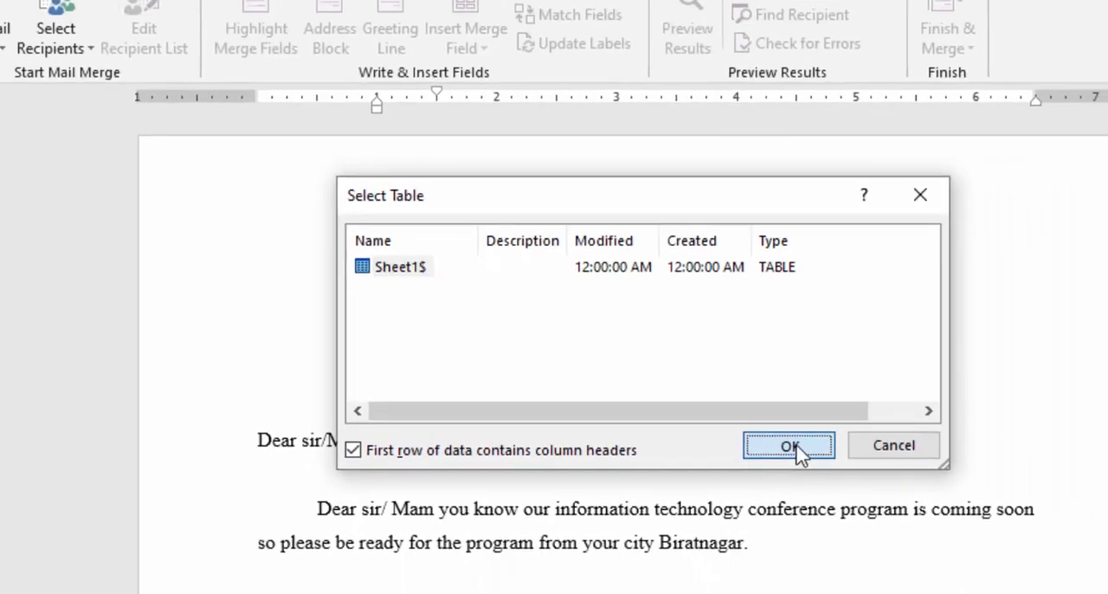
{"action": "left_click", "coordinate": [904, 507]}
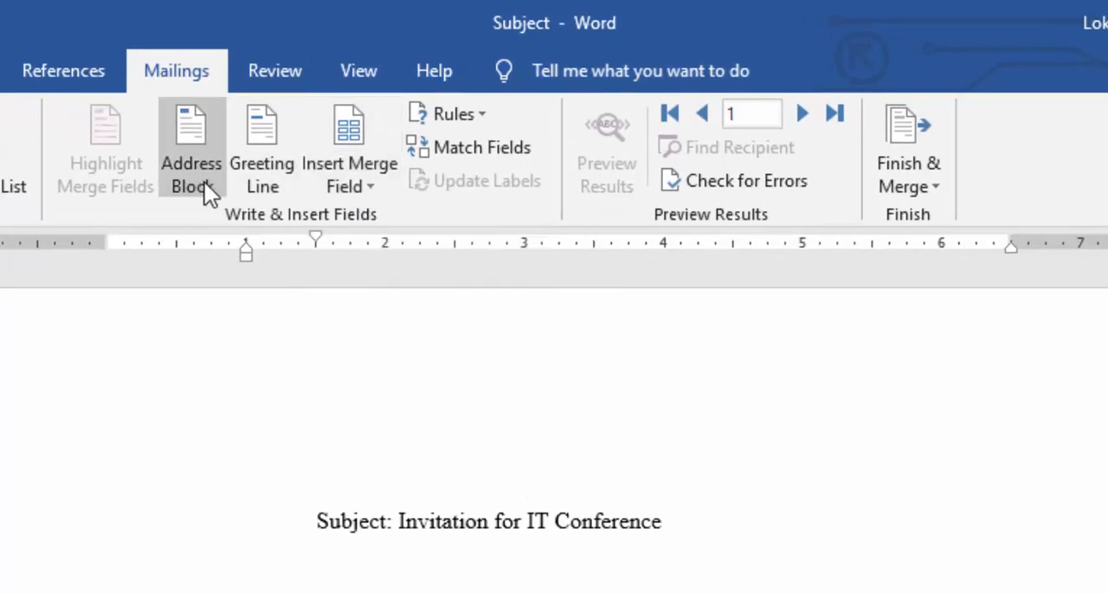
Insert the Name and Address merge fields on separate lines above the subject line.
{"action": "left_click", "coordinate": [370, 185]}
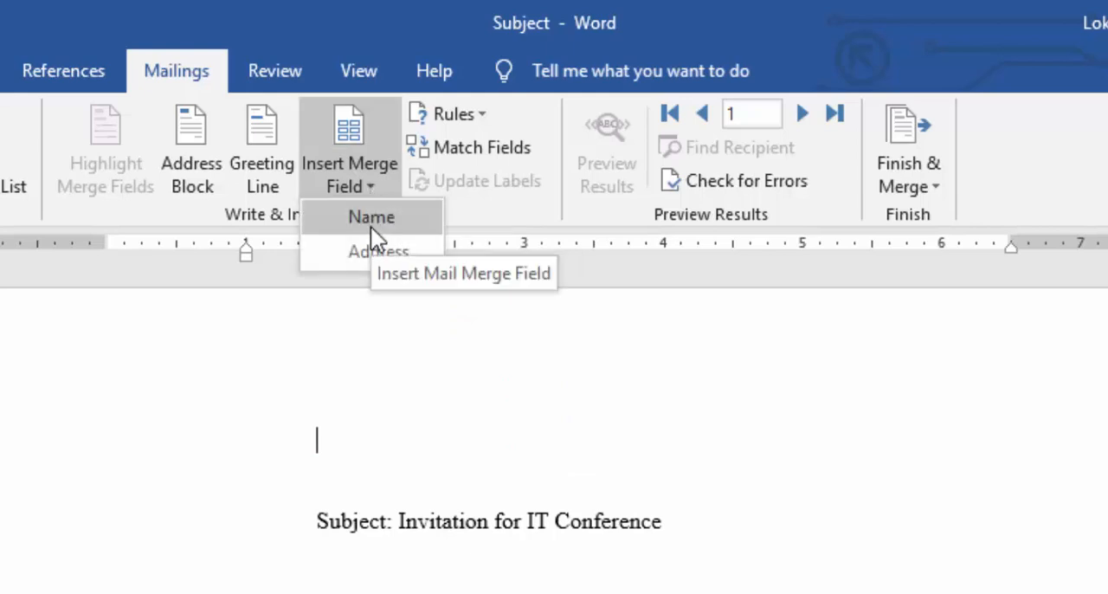
{"action": "left_click", "coordinate": [371, 217]}
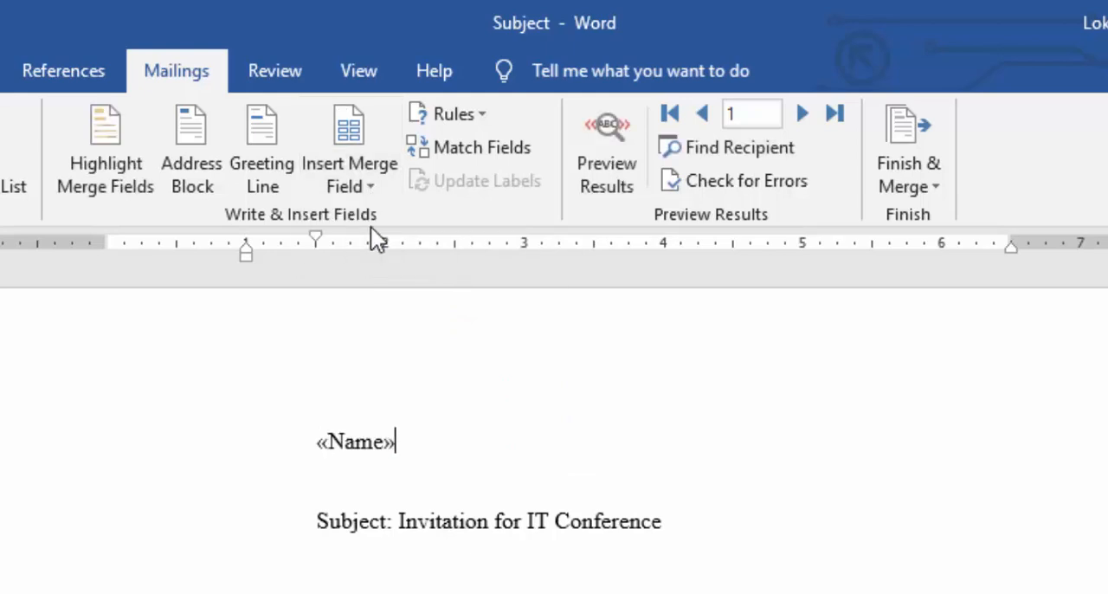
{"action": "key", "text": "Return"}
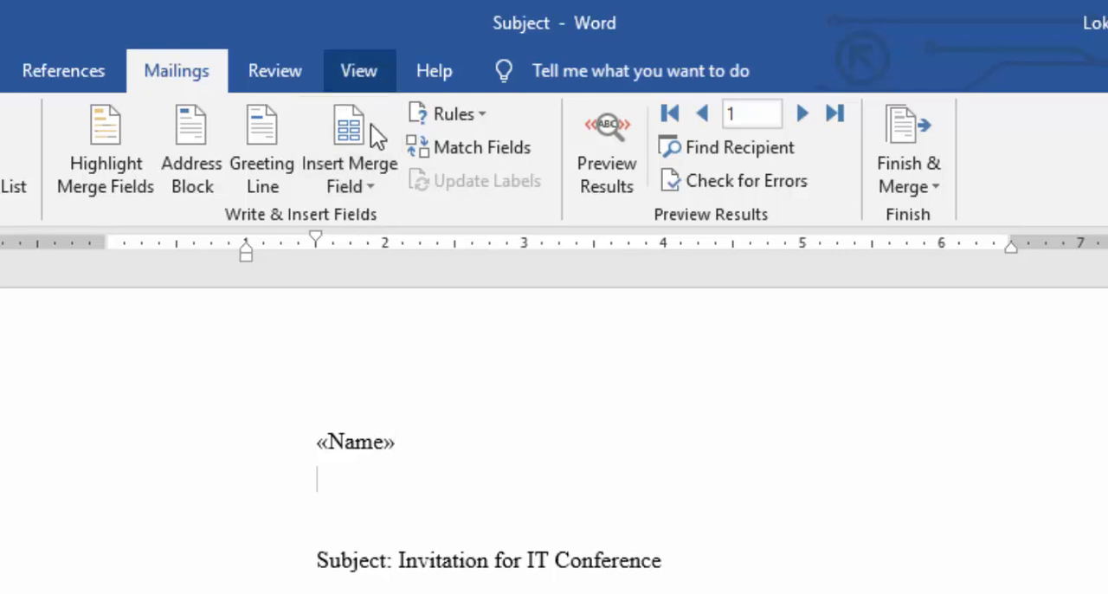
{"action": "left_click", "coordinate": [372, 188]}
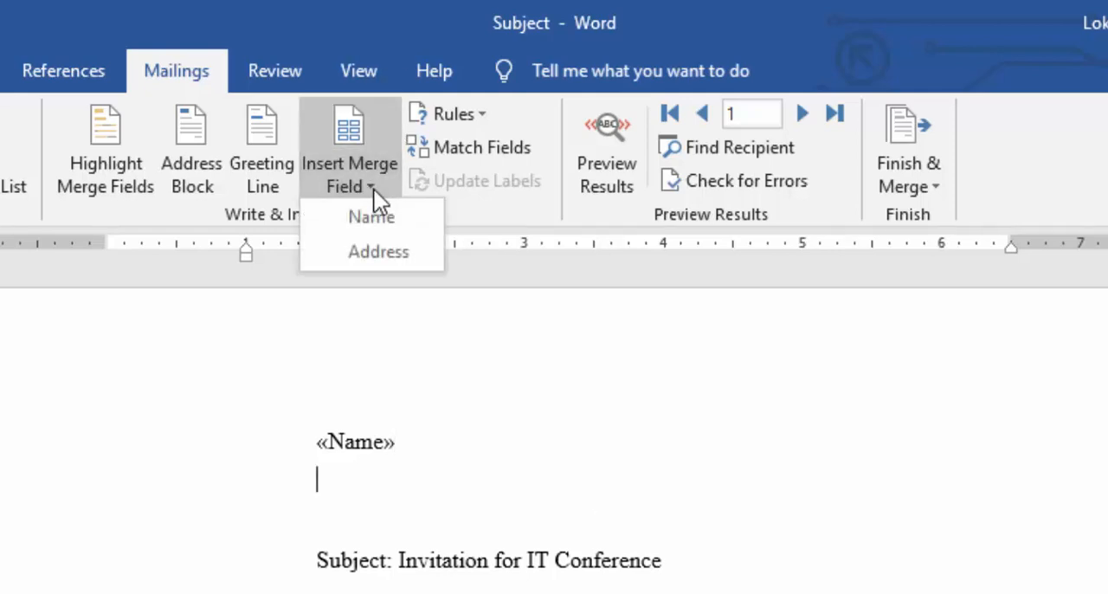
{"action": "left_click", "coordinate": [371, 246]}
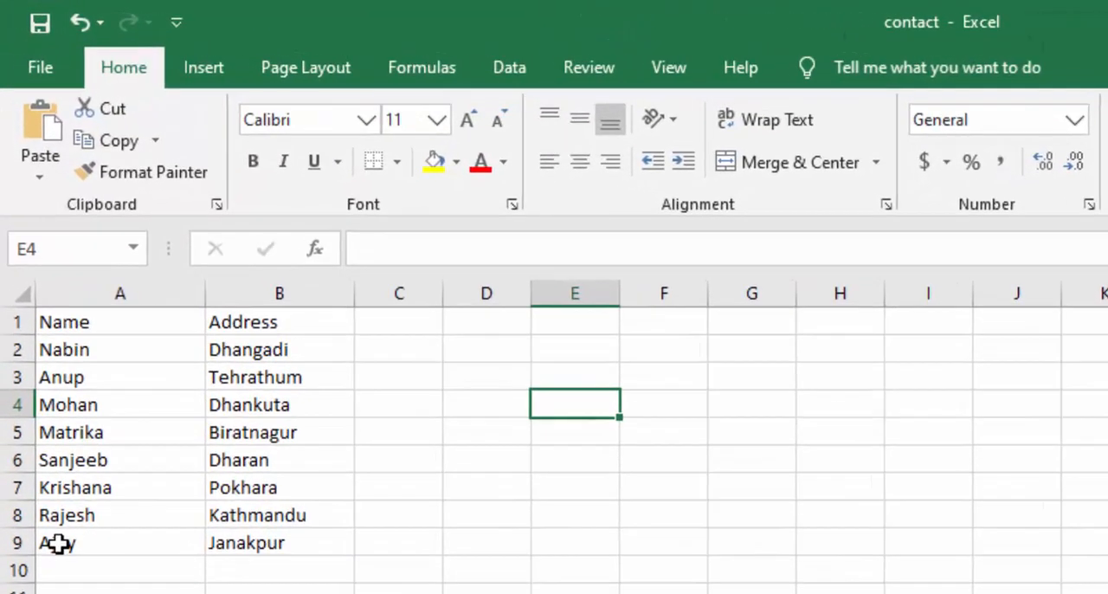
Switch to Excel and check the names and addresses in the contact workbook.
{"action": "left_click", "coordinate": [43, 432]}
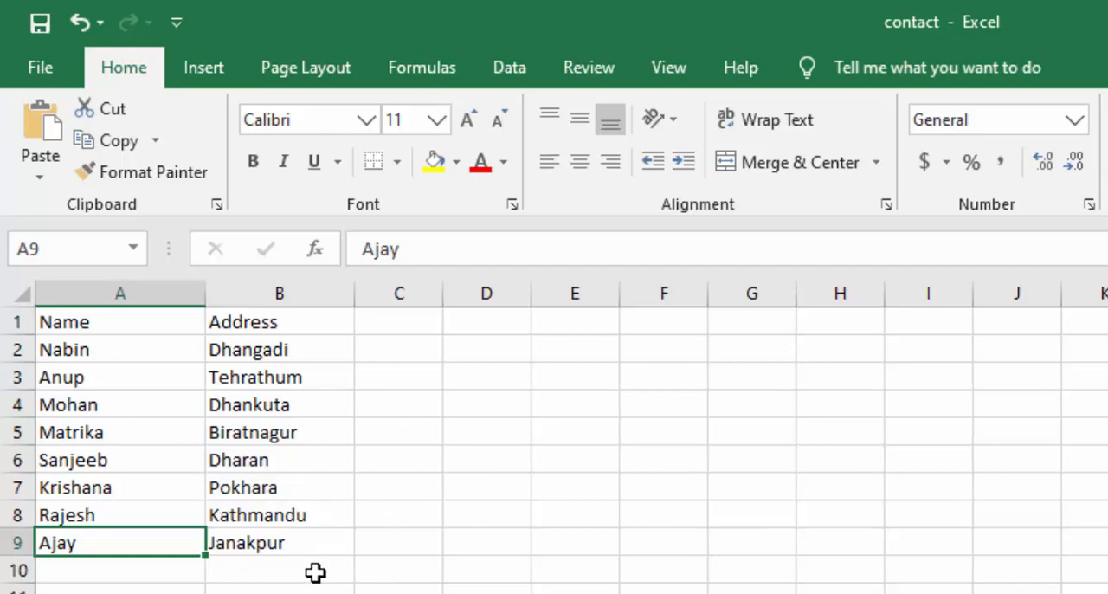
{"action": "left_click", "coordinate": [264, 544]}
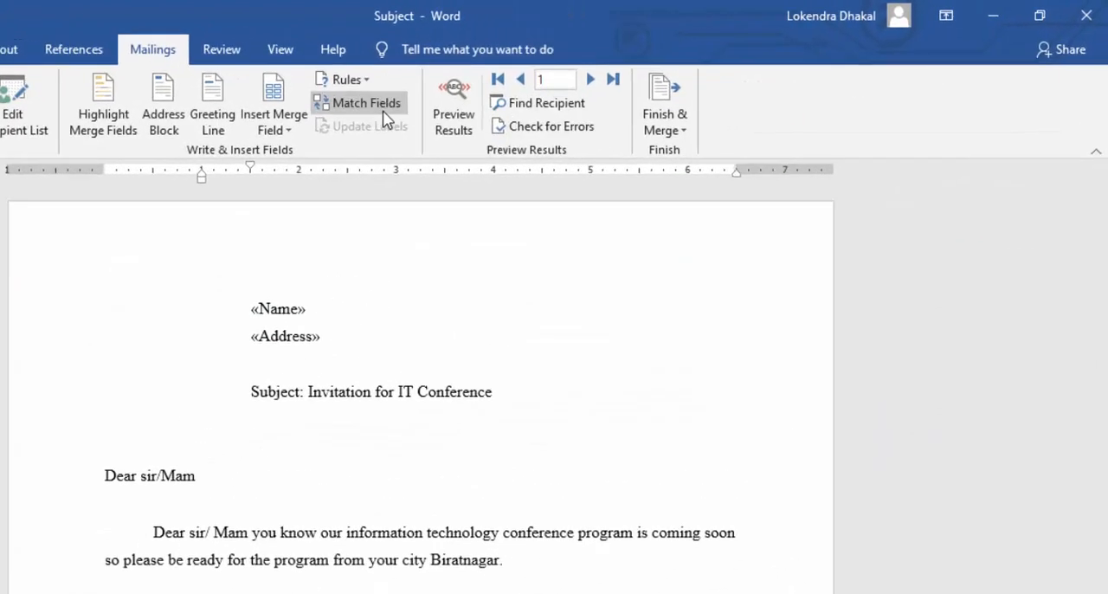
Switch back to Word and preview the merged letter for each recipient, from record 1 through record 8.
{"action": "left_click", "coordinate": [283, 136]}
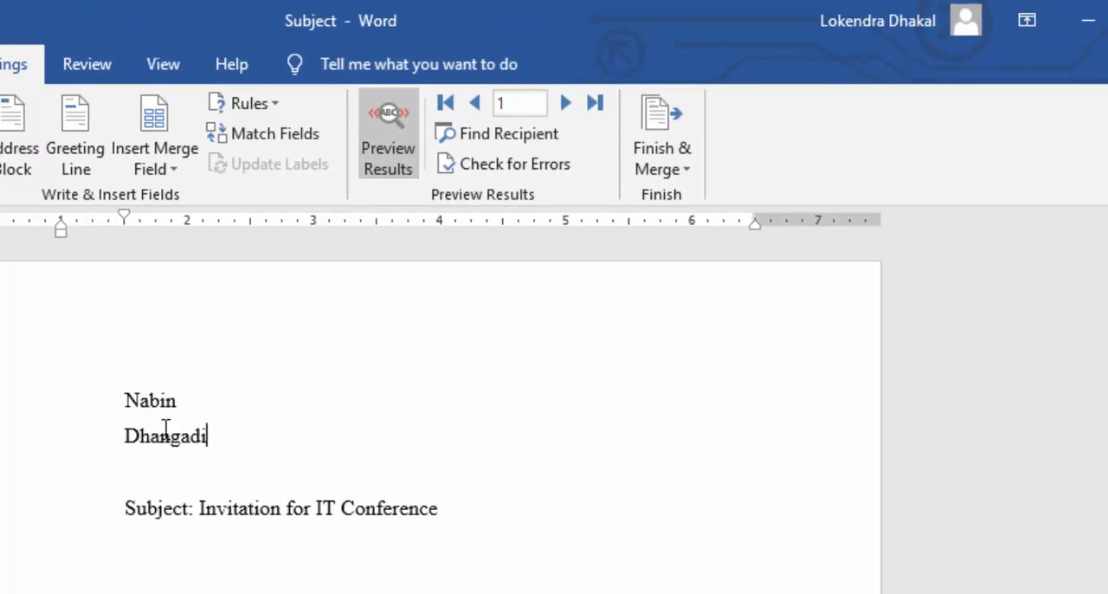
{"action": "left_click", "coordinate": [564, 103]}
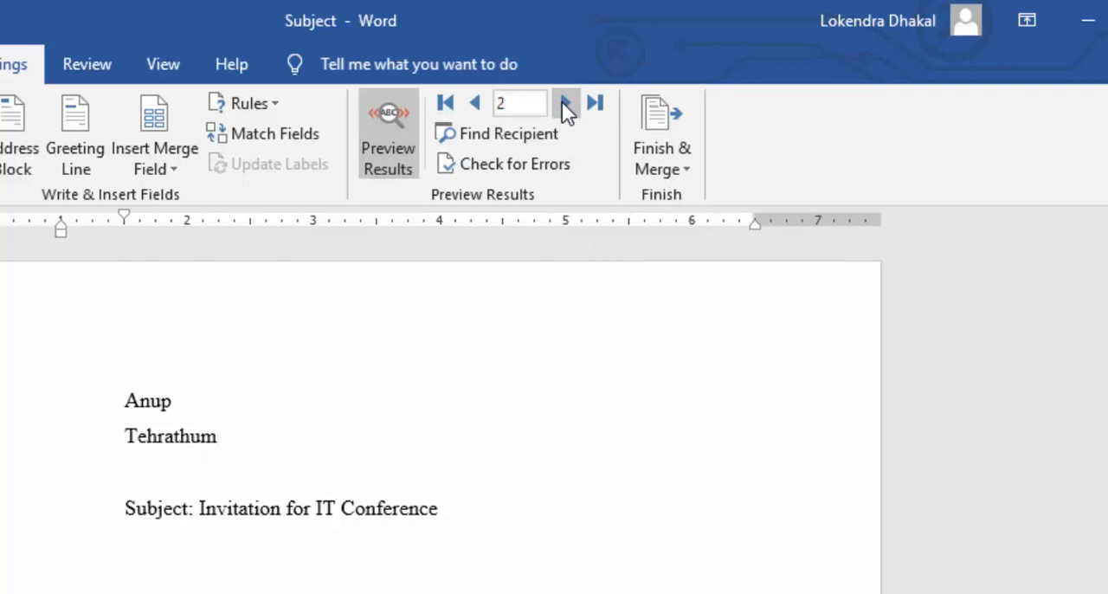
{"action": "left_click", "coordinate": [564, 103]}
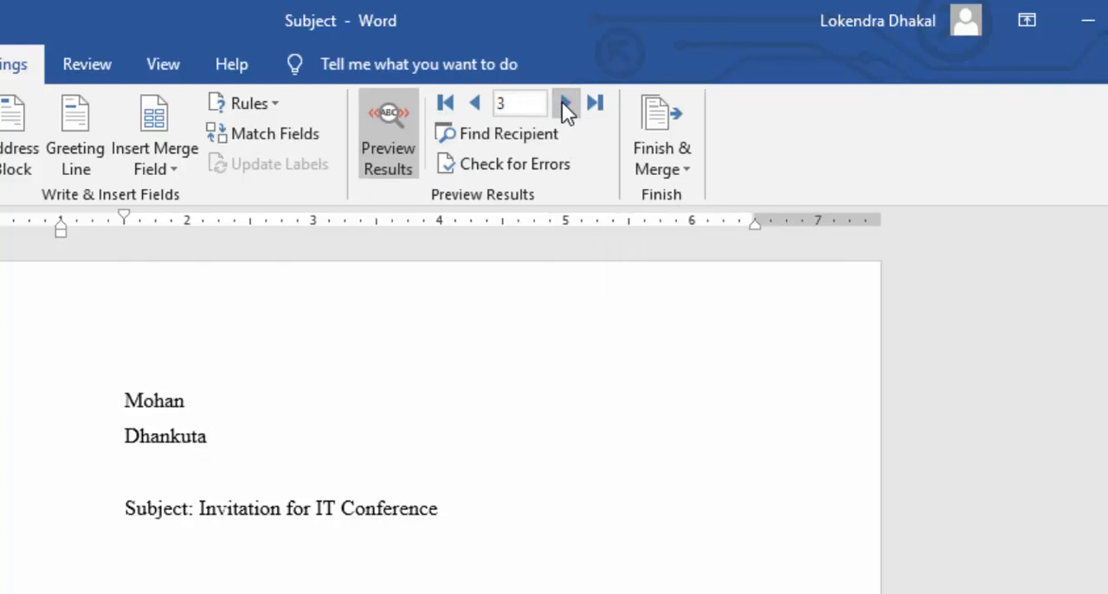
{"action": "left_click", "coordinate": [565, 103]}
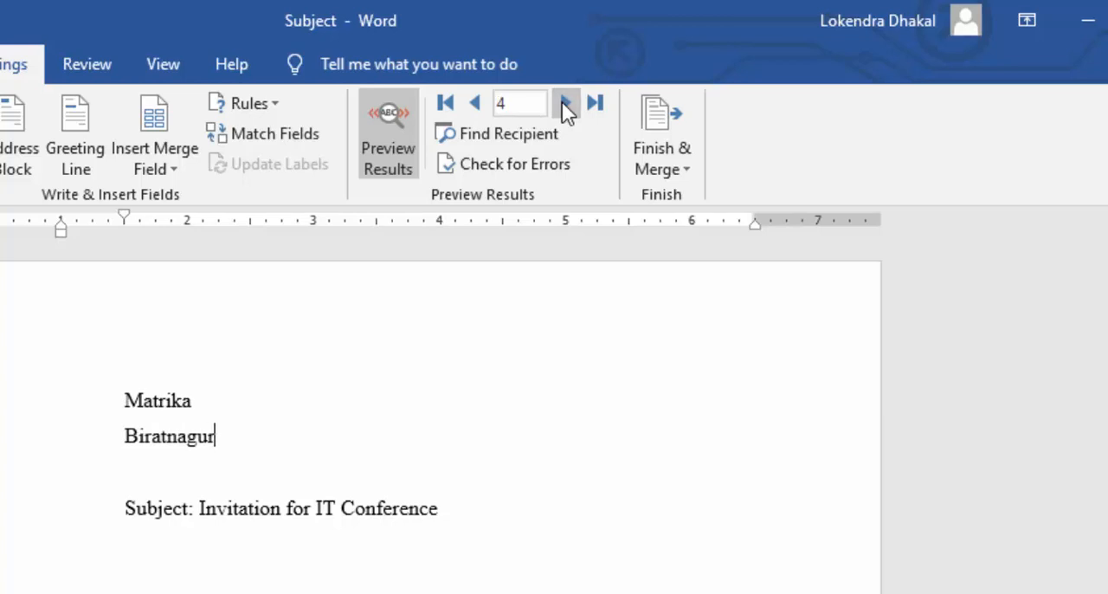
{"action": "left_click", "coordinate": [564, 103]}
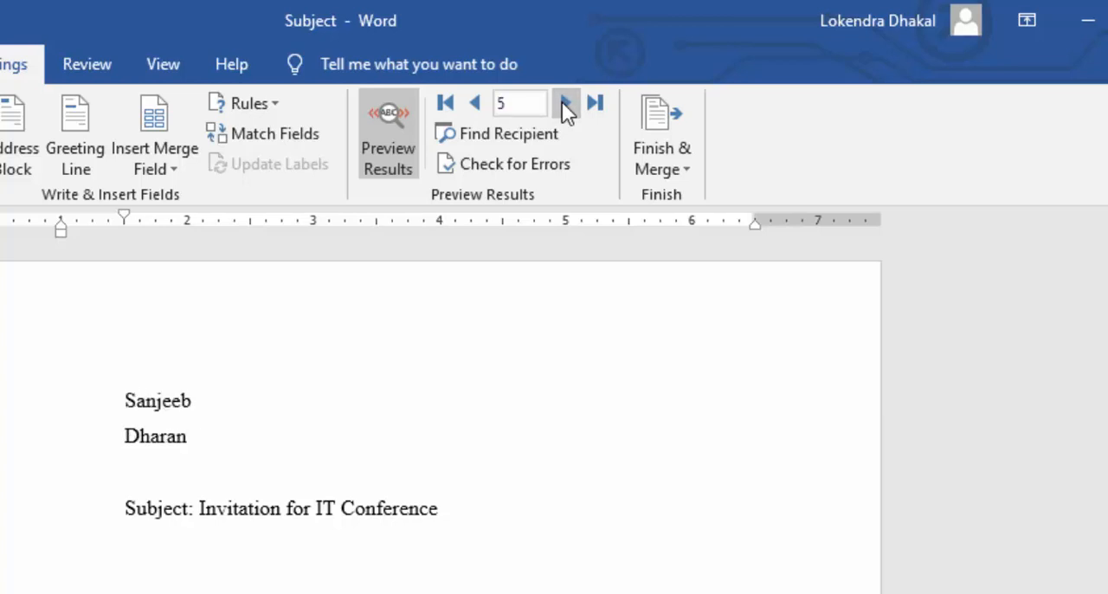
{"action": "left_click", "coordinate": [565, 103]}
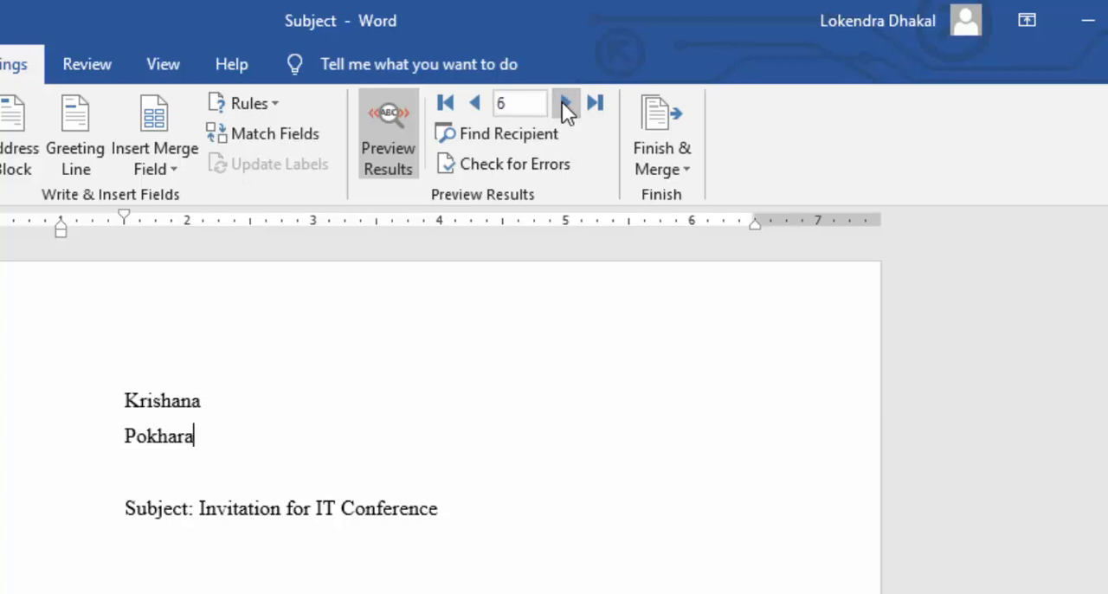
{"action": "left_click", "coordinate": [564, 103]}
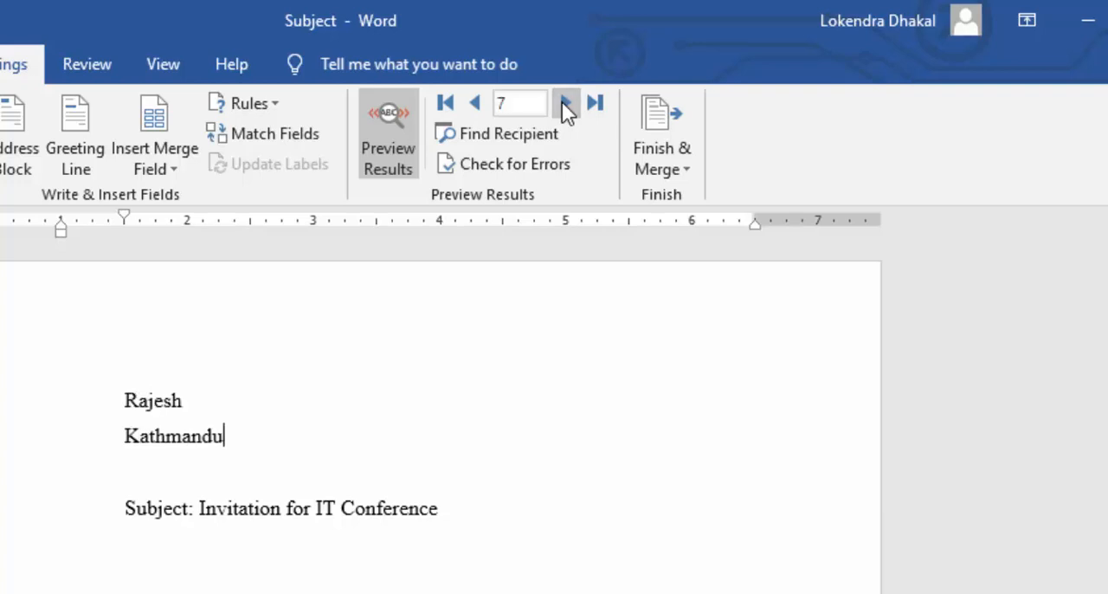
{"action": "left_click", "coordinate": [564, 103]}
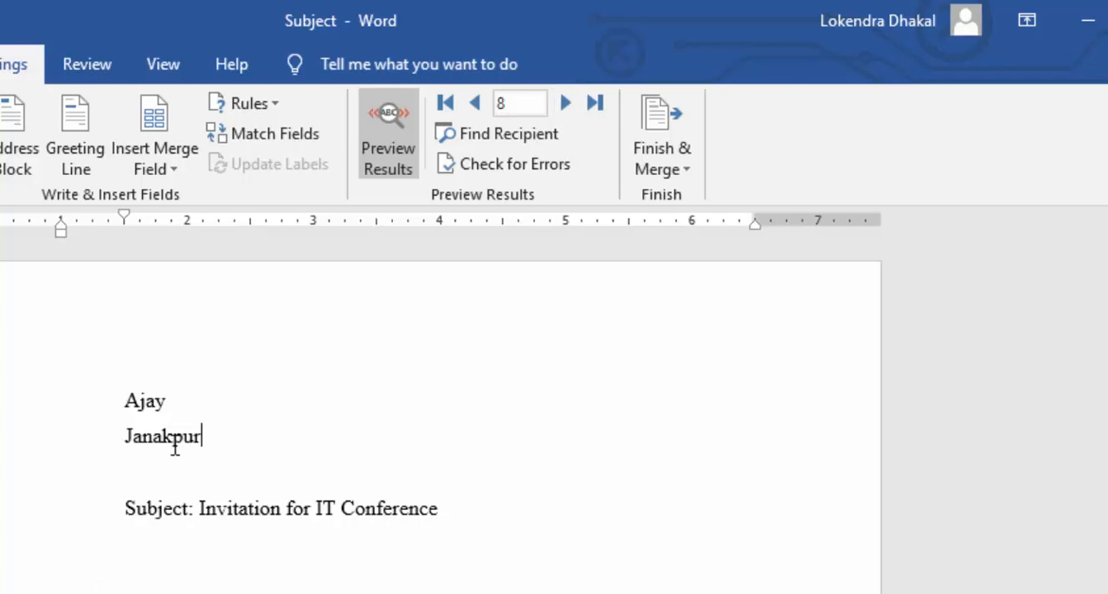
{"action": "scroll", "coordinate": [223, 574], "scroll_direction": "down", "scroll_amount": 3}
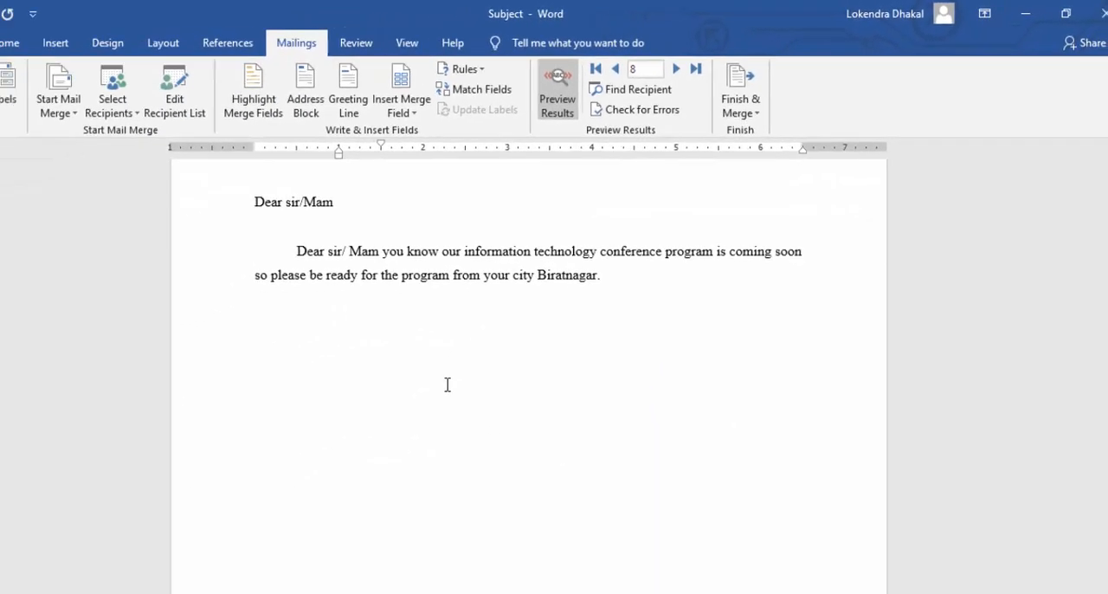
{"action": "scroll", "coordinate": [447, 384], "scroll_direction": "up", "scroll_amount": 5}
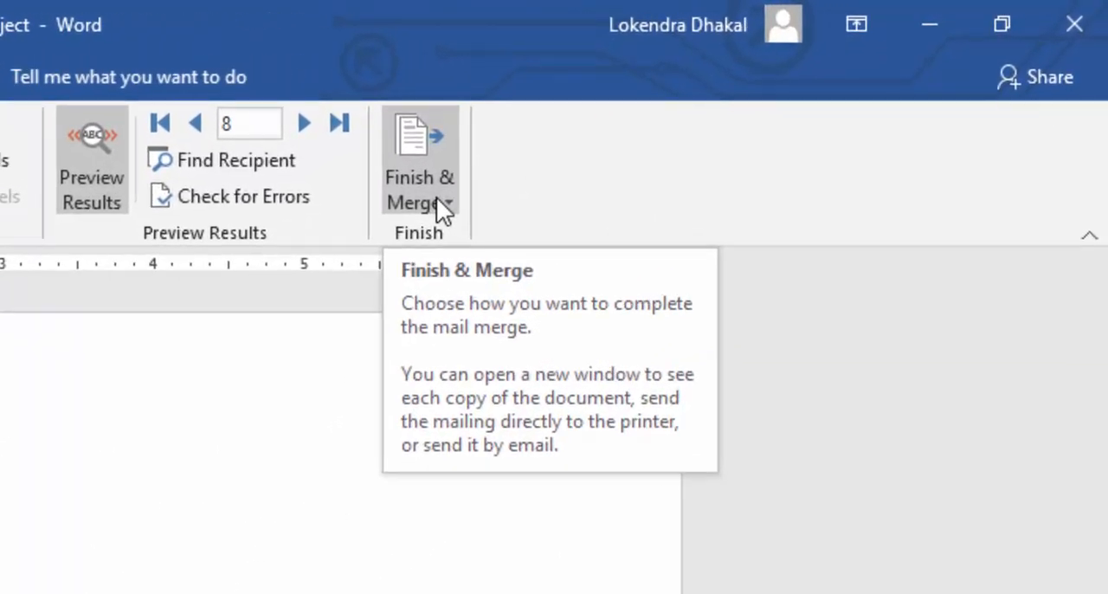
Set up merging the letters to the printer for records 2 to 5.
{"action": "left_click", "coordinate": [447, 200]}
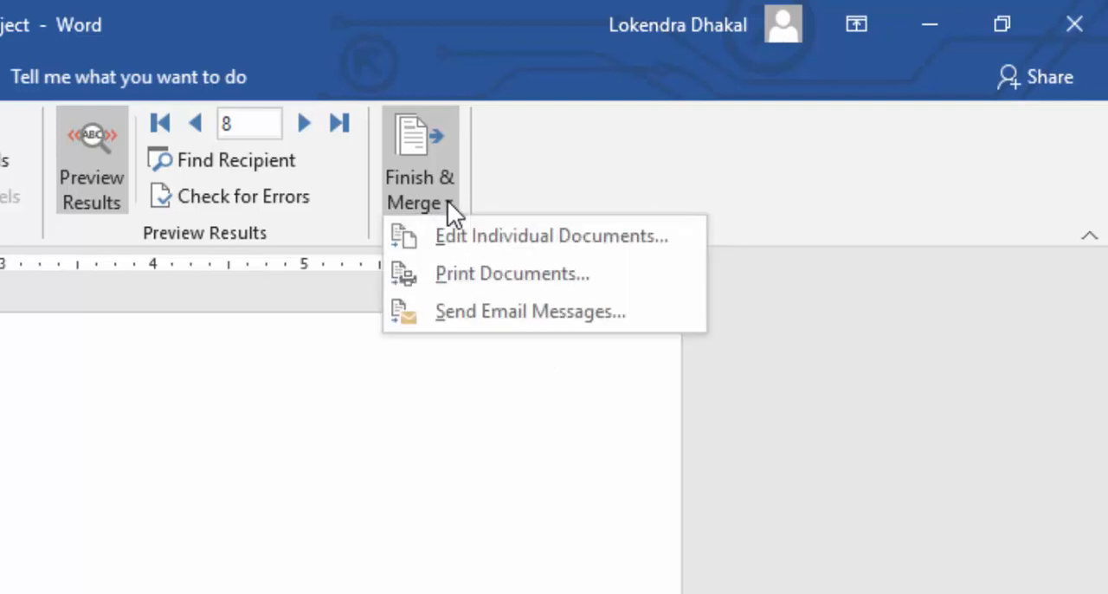
{"action": "left_click", "coordinate": [469, 274]}
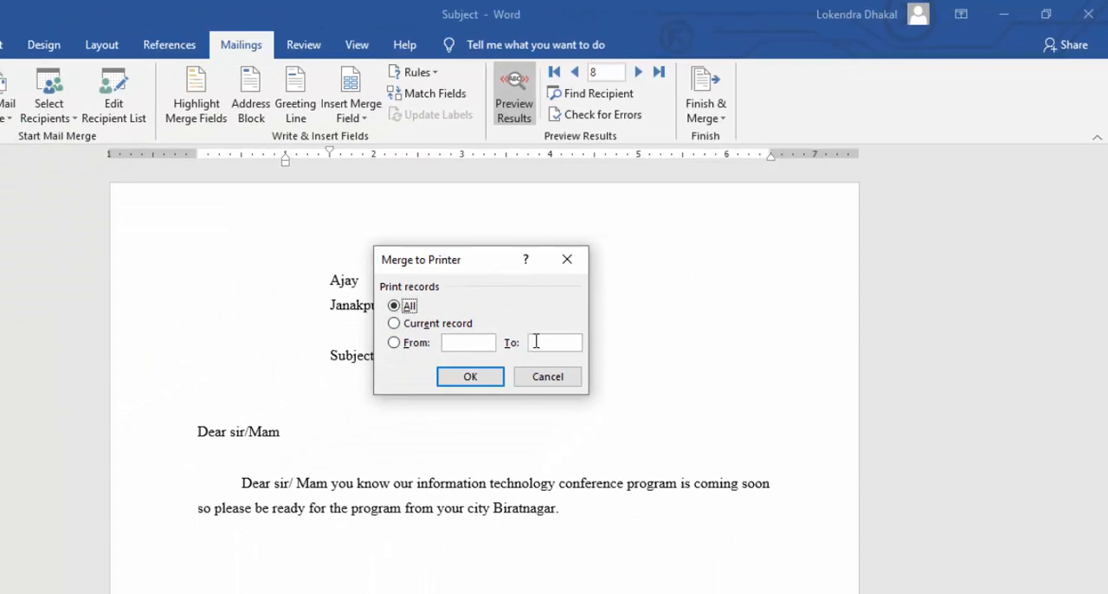
{"action": "left_click", "coordinate": [422, 326]}
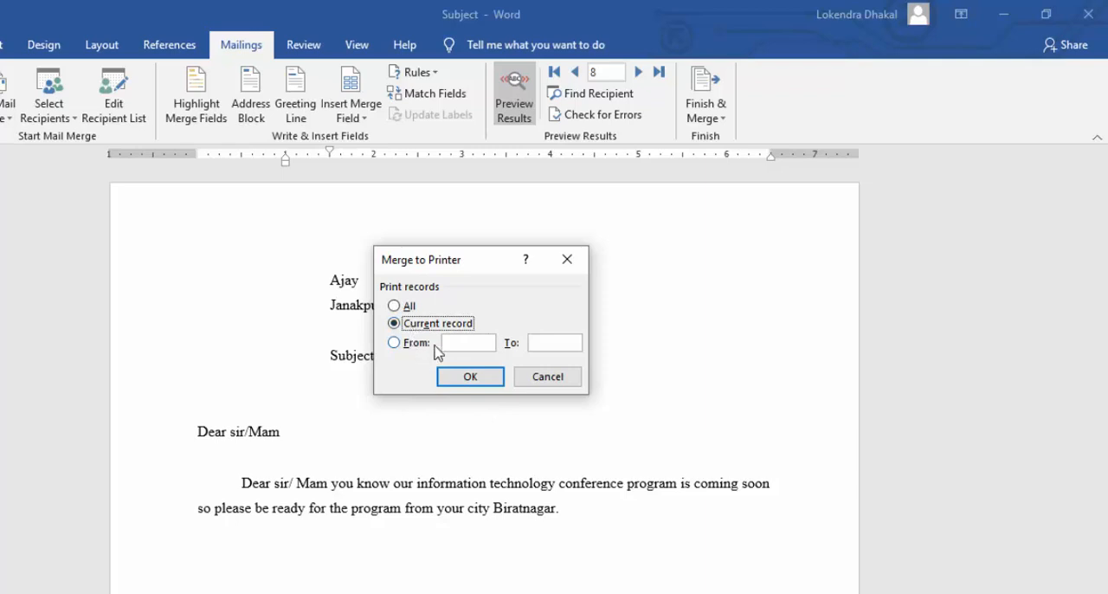
{"action": "left_click", "coordinate": [467, 343]}
{"action": "type", "text": "2"}
{"action": "left_click", "coordinate": [554, 342]}
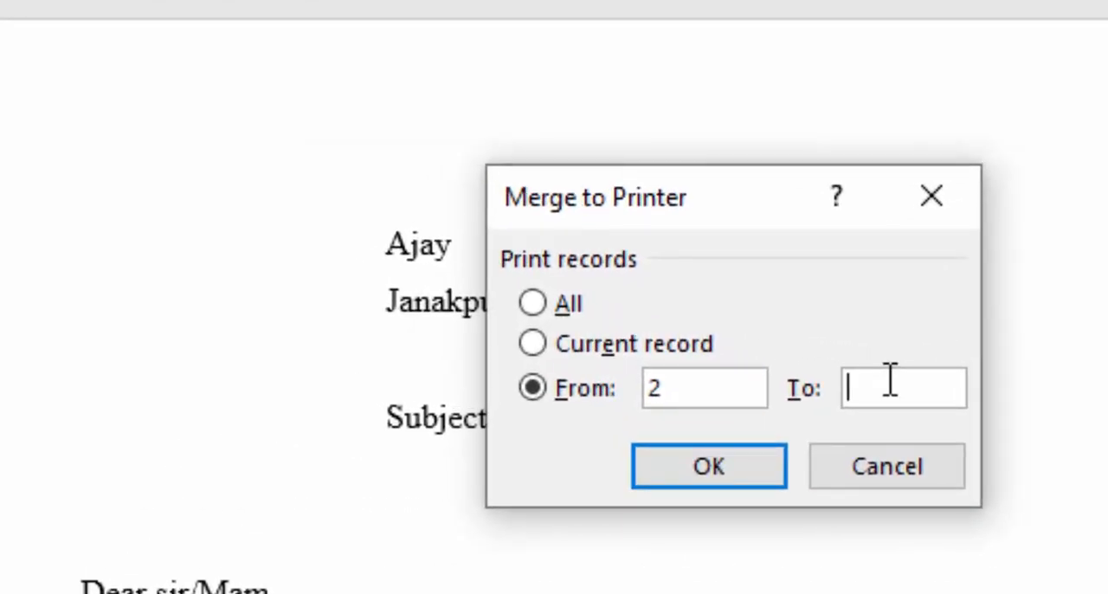
{"action": "type", "text": "5"}
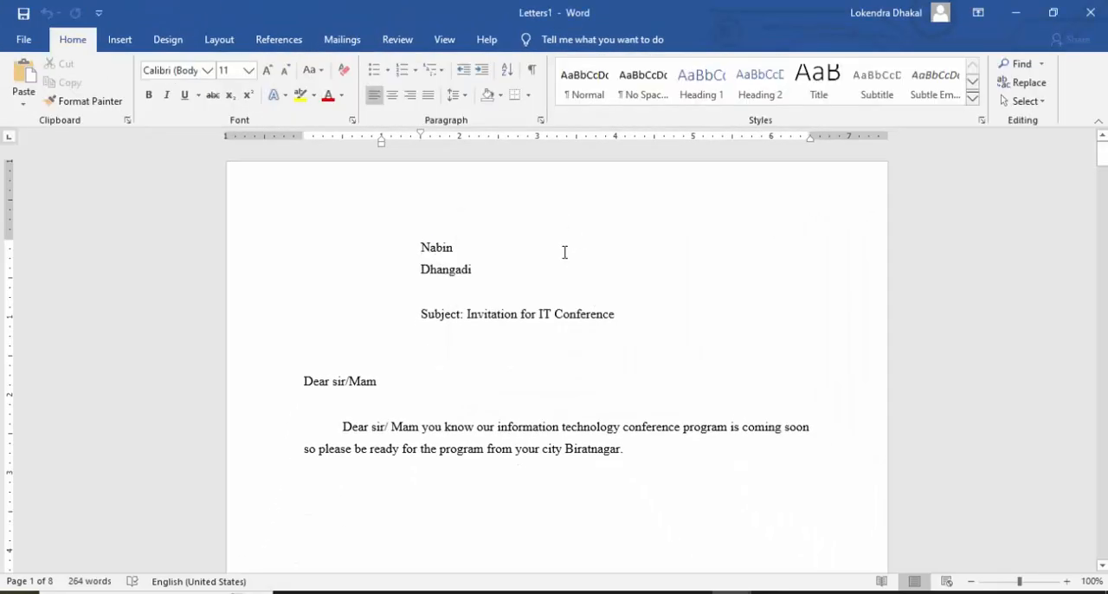
Look through the individual merged letters in the generated document and close it without saving.
{"action": "scroll", "coordinate": [490, 259], "scroll_direction": "down", "scroll_amount": 20}
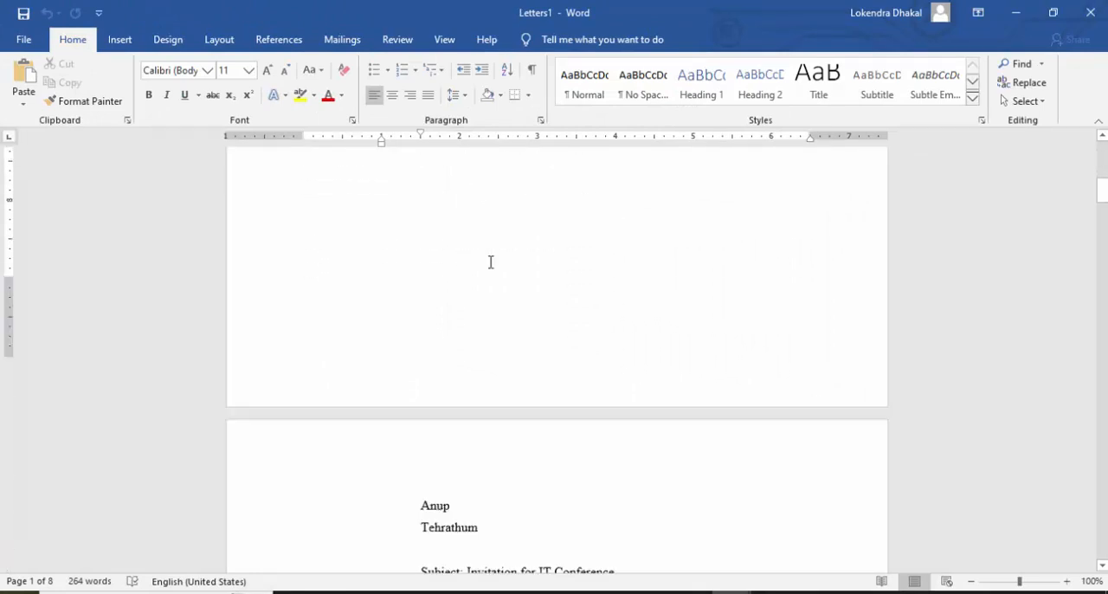
{"action": "scroll", "coordinate": [490, 268], "scroll_direction": "down", "scroll_amount": 20}
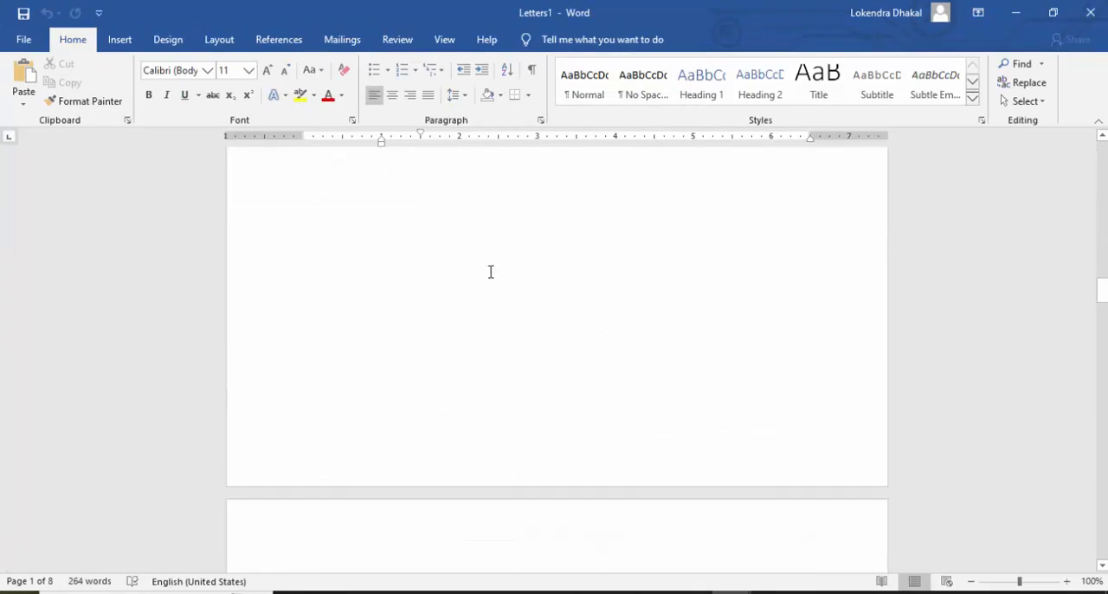
{"action": "scroll", "coordinate": [490, 275], "scroll_direction": "up", "scroll_amount": 20}
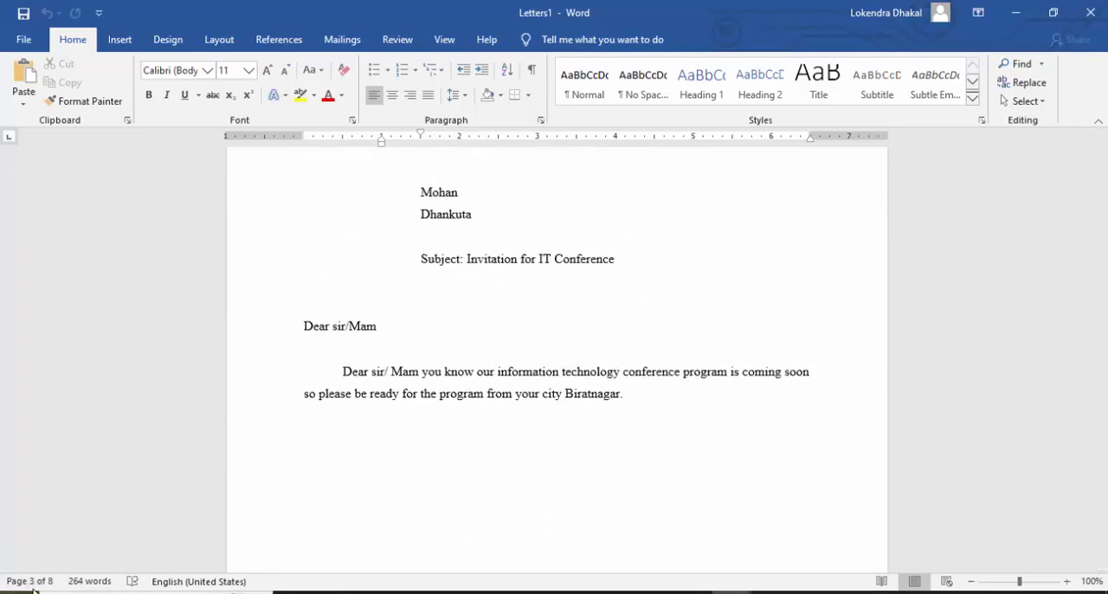
{"action": "scroll", "coordinate": [487, 421], "scroll_direction": "up", "scroll_amount": 10}
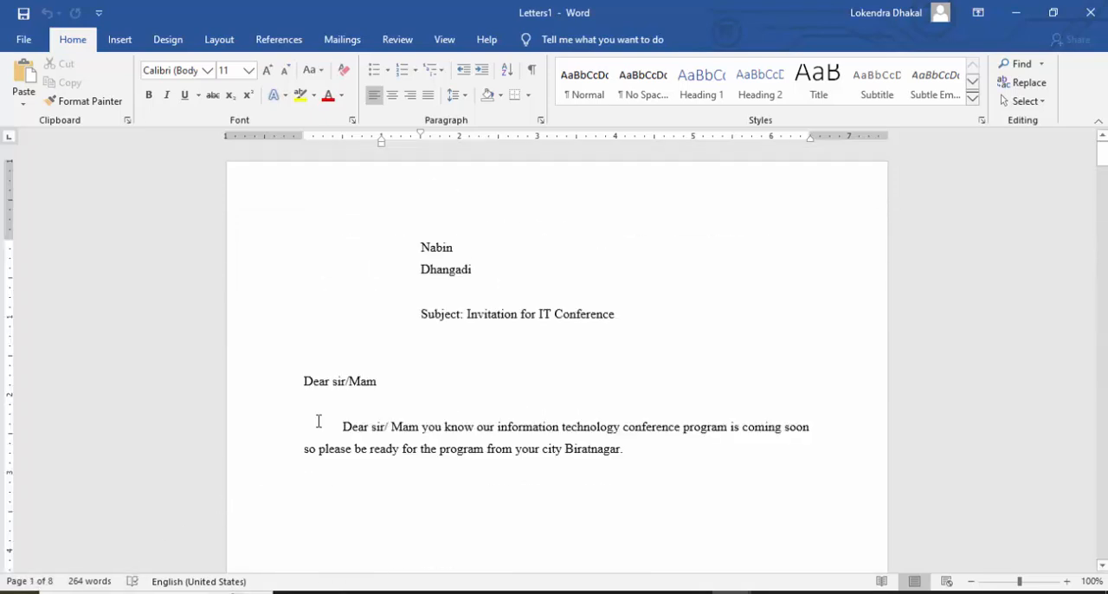
{"action": "left_click_drag", "start_coordinate": [371, 427], "coordinate": [637, 497]}
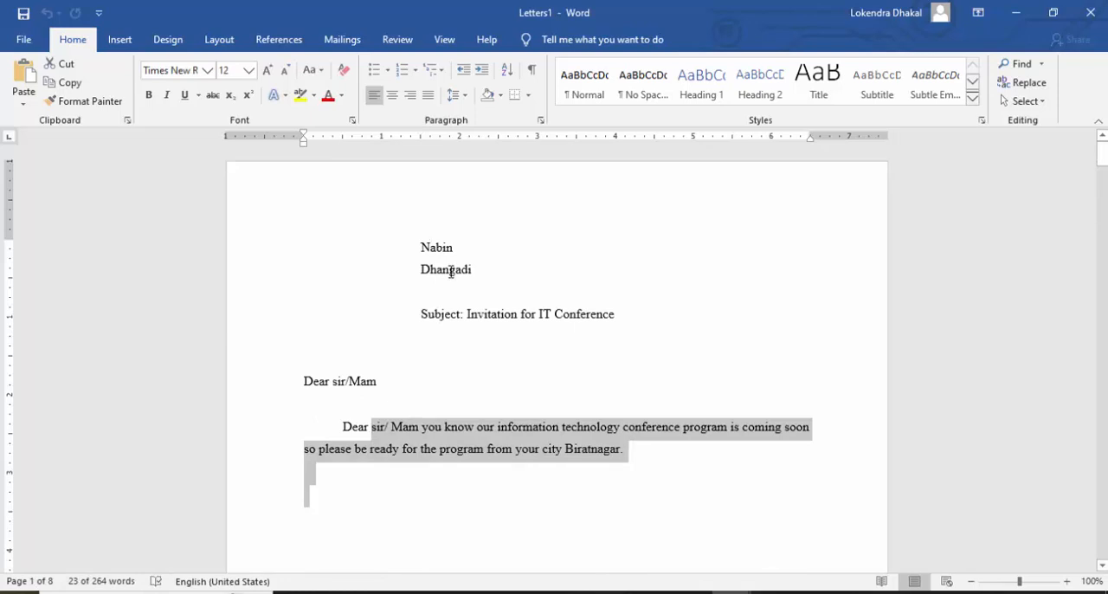
{"action": "left_click", "coordinate": [451, 269]}
{"action": "scroll", "coordinate": [608, 326], "scroll_direction": "down", "scroll_amount": 15}
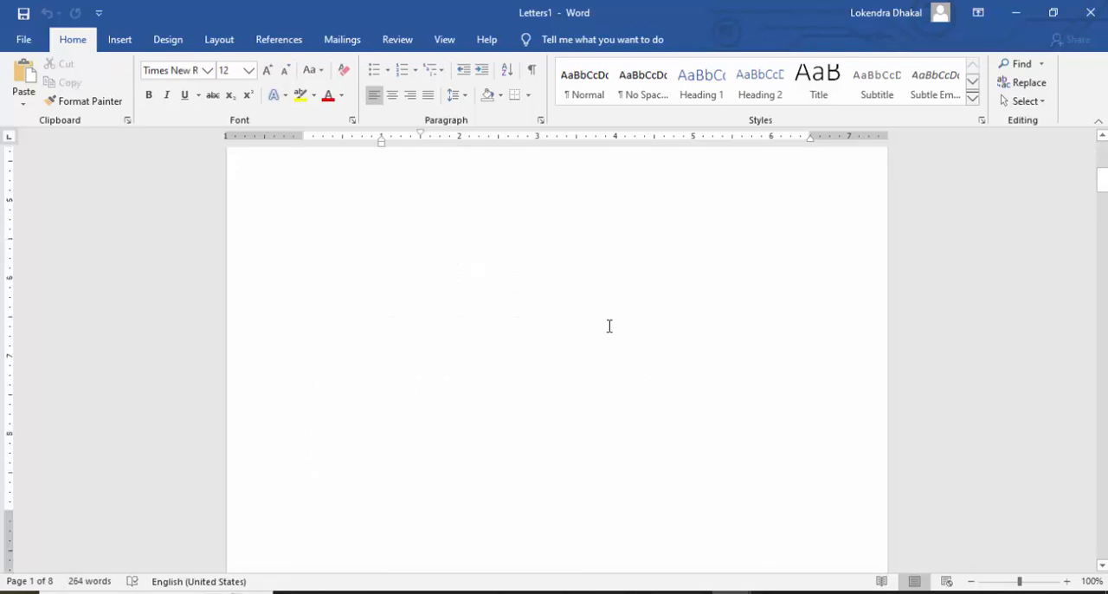
{"action": "scroll", "coordinate": [533, 331], "scroll_direction": "down", "scroll_amount": 10}
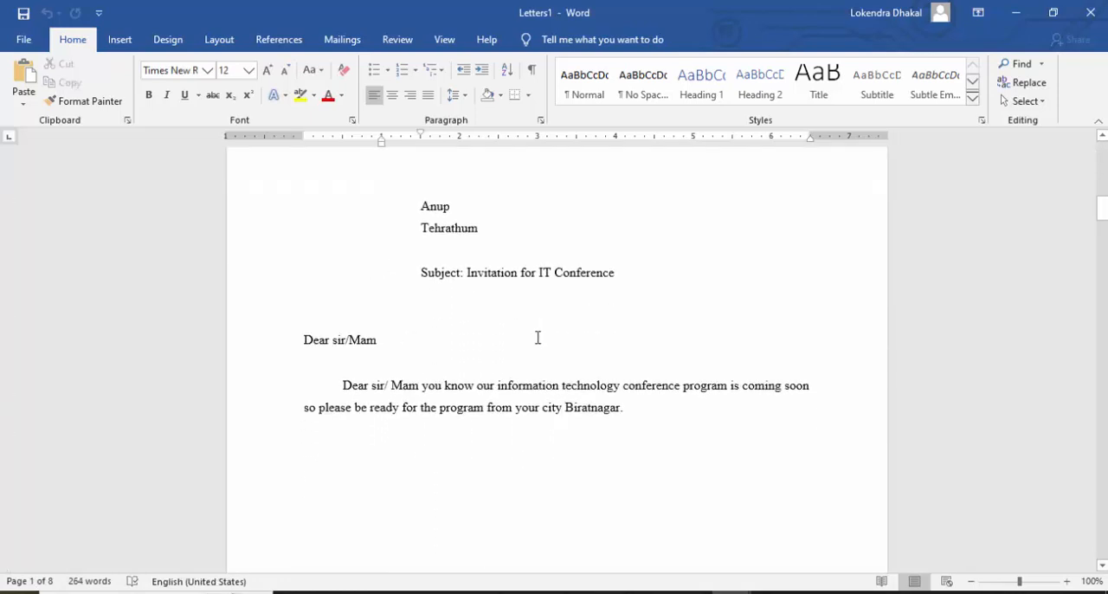
{"action": "scroll", "coordinate": [533, 331], "scroll_direction": "up", "scroll_amount": 15}
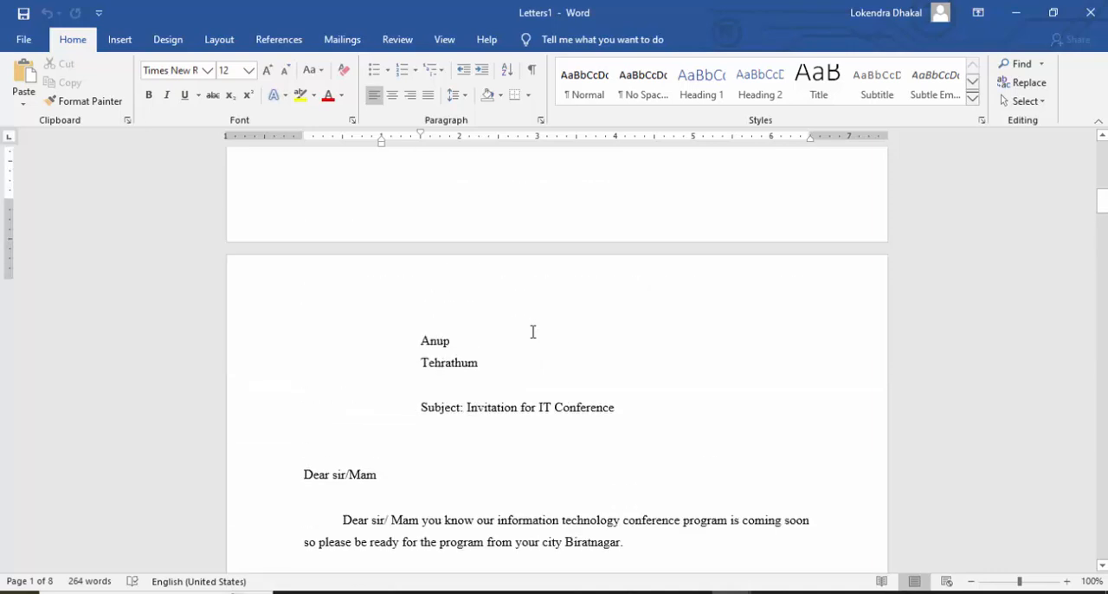
{"action": "scroll", "coordinate": [533, 331], "scroll_direction": "up", "scroll_amount": 3}
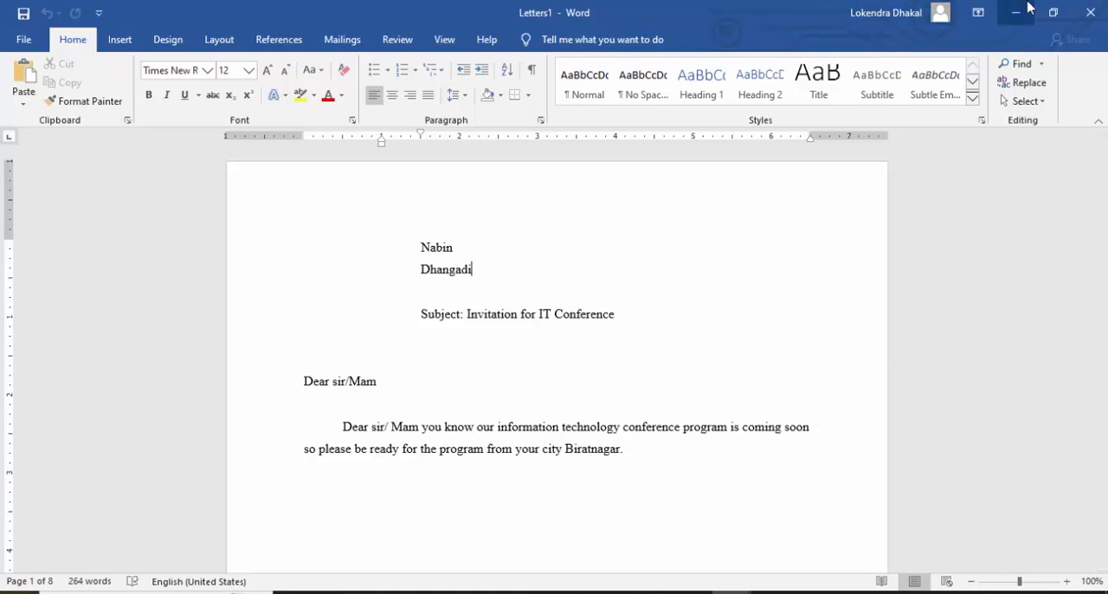
{"action": "left_click", "coordinate": [1088, 13]}
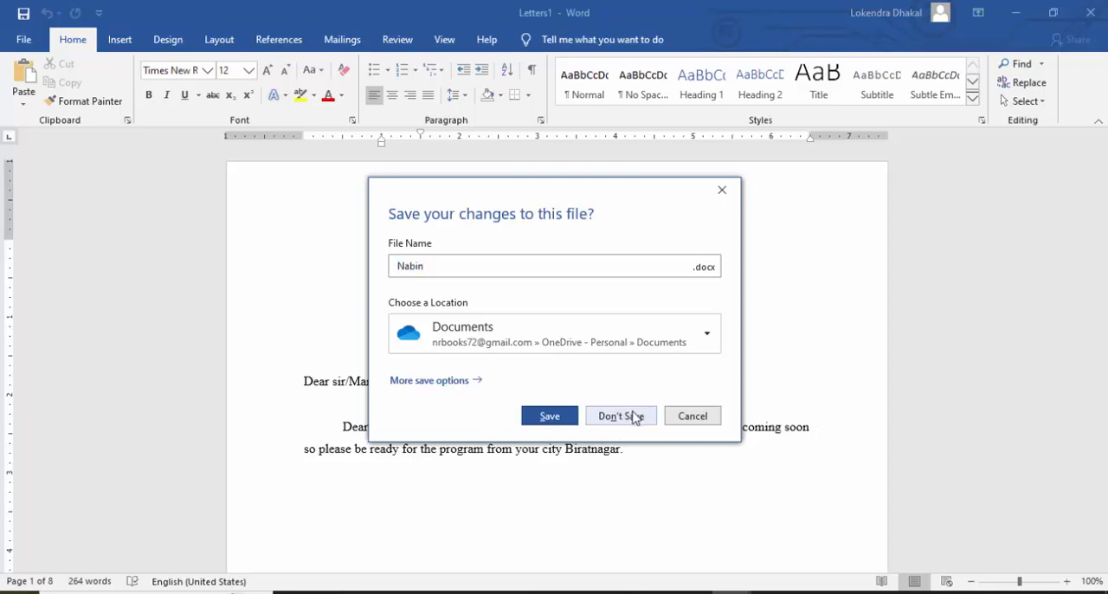
{"action": "left_click", "coordinate": [632, 415]}
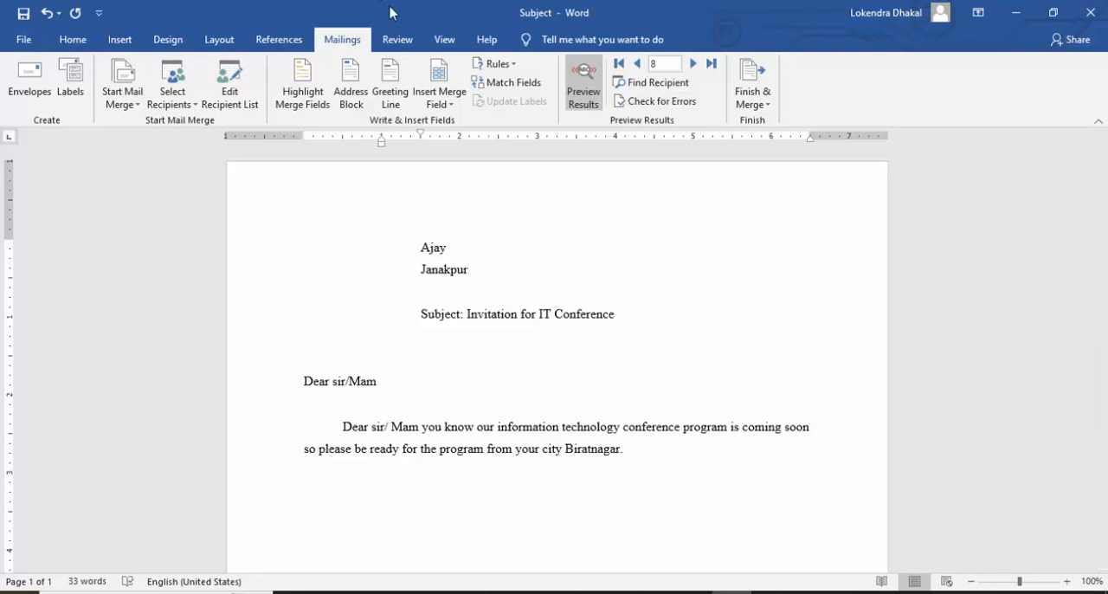
Create a new blank document and paste the copied IT conference invitation letter into it.
{"action": "left_click", "coordinate": [25, 40]}
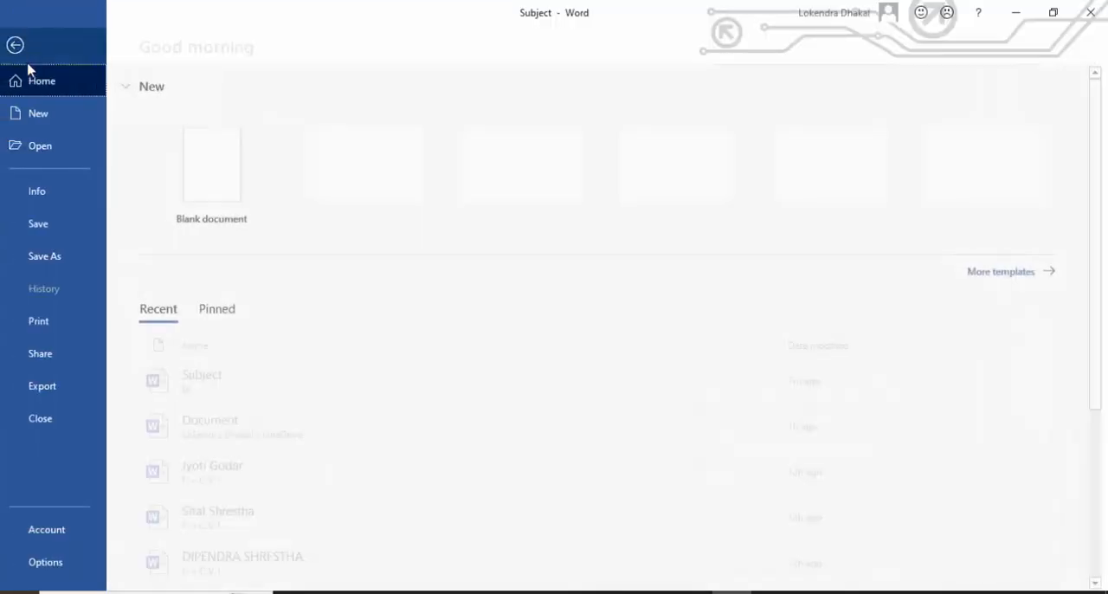
{"action": "left_click", "coordinate": [195, 393]}
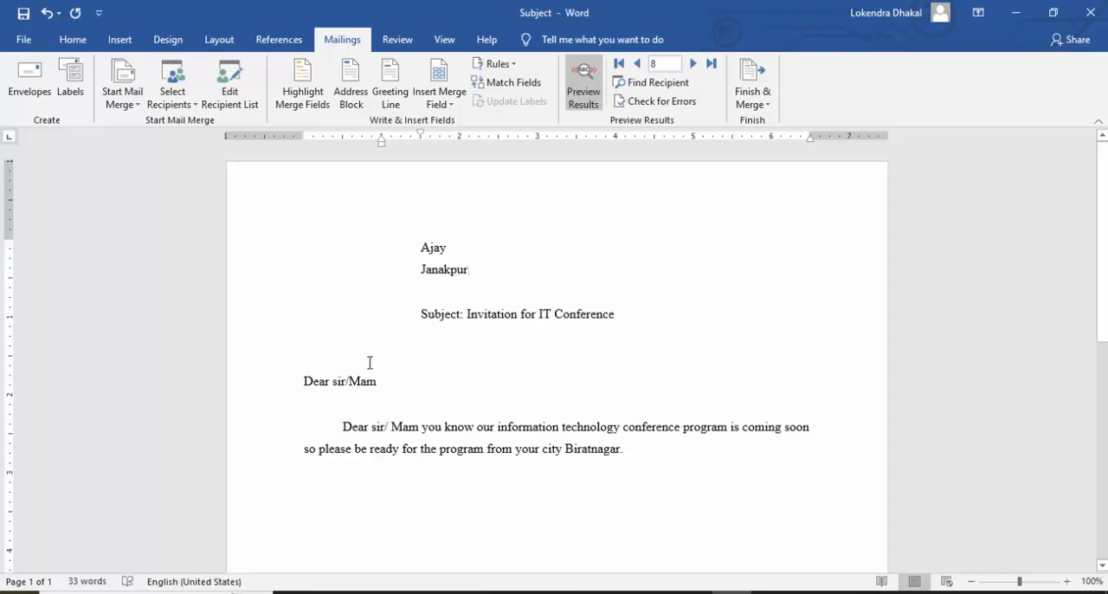
{"action": "key", "text": "ctrl+n"}
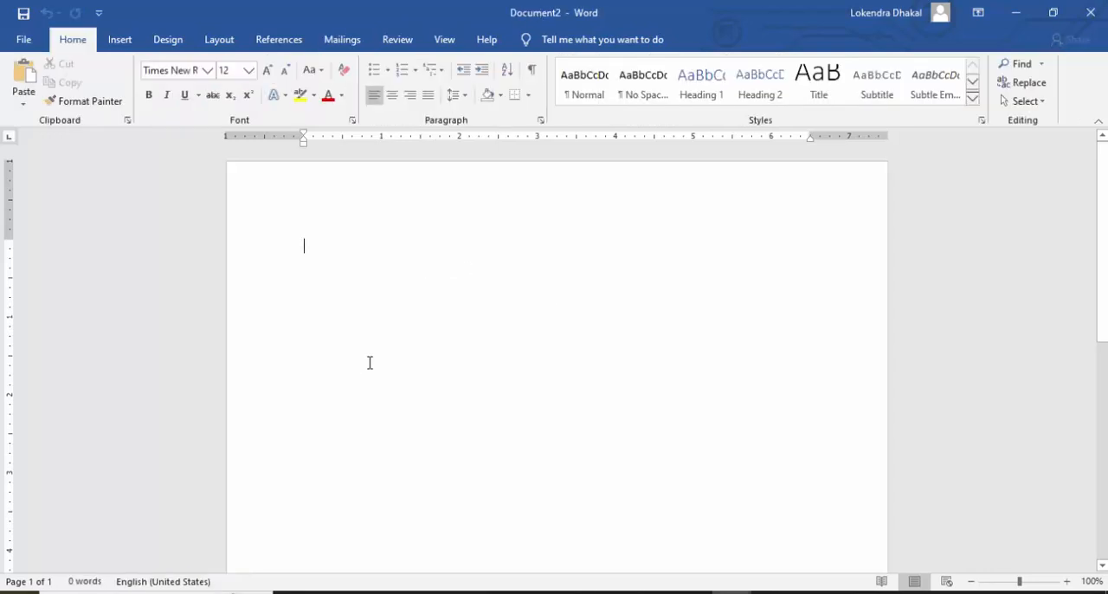
{"action": "type", "text": "Subject: Invitation for IT Conference   Dear sir/Mam  Dear sir/ Mam you know our information technology conference program is coming soon so please be ready for the program from your city Biratnagar."}
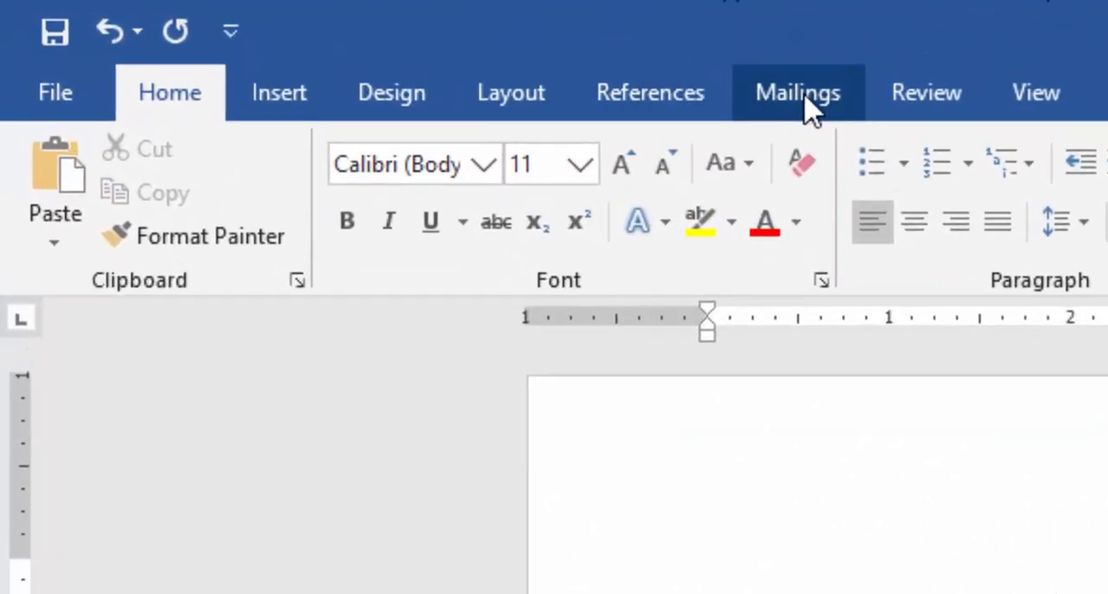
Start a Letters mail merge in the new document and begin a new typed recipient list.
{"action": "left_click", "coordinate": [684, 85]}
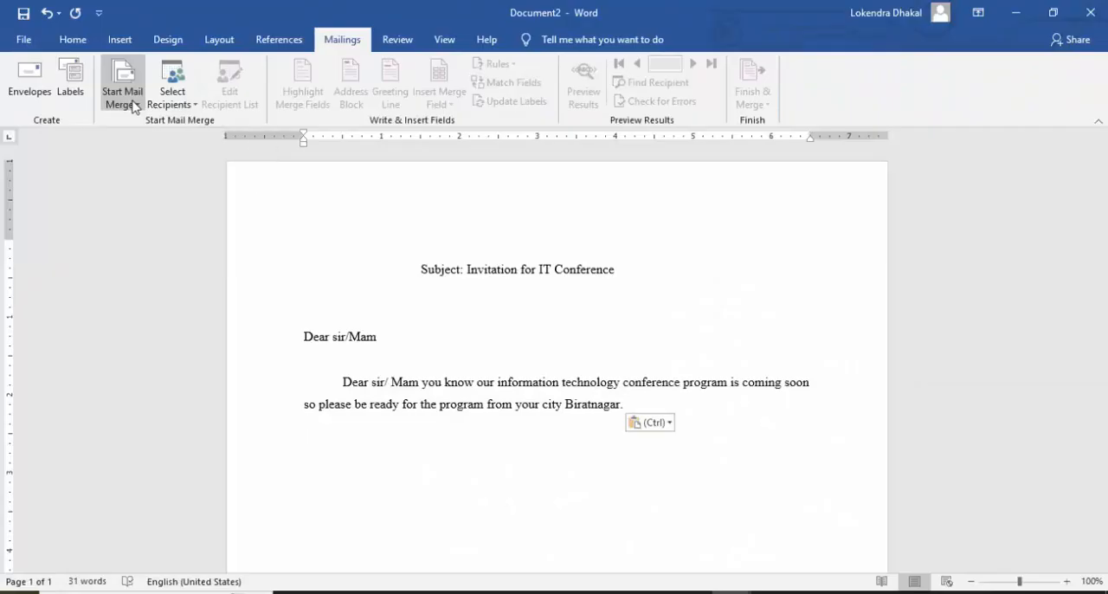
{"action": "left_click", "coordinate": [122, 97]}
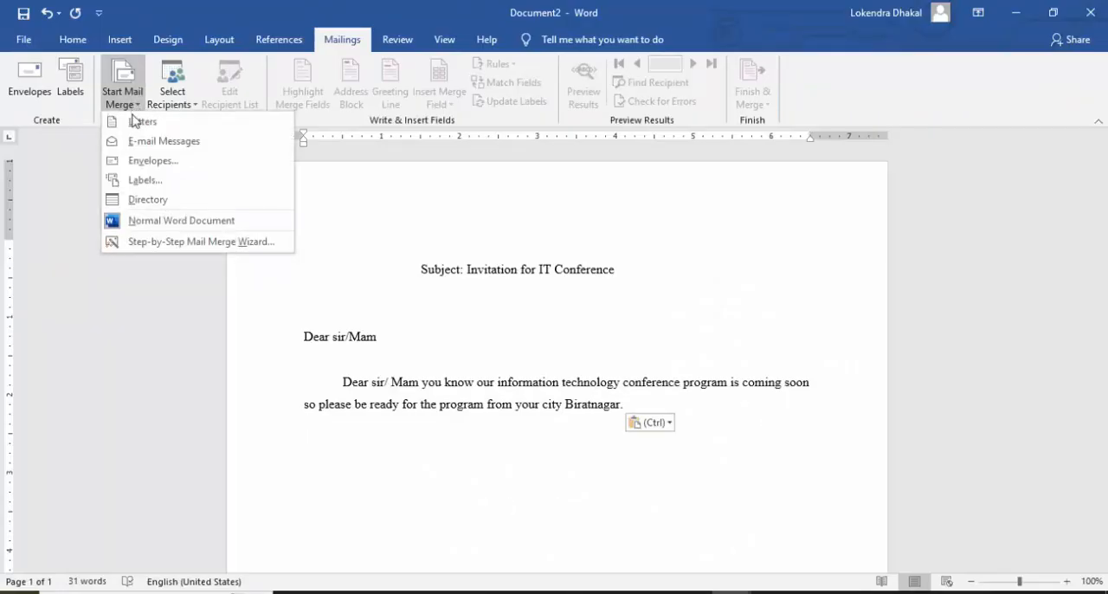
{"action": "left_click", "coordinate": [130, 123]}
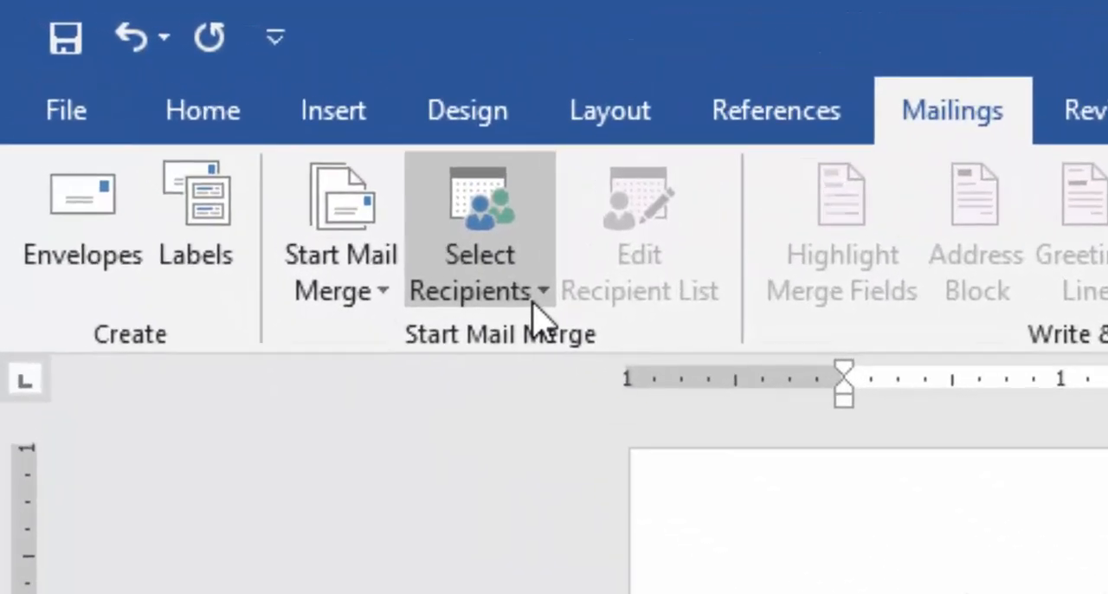
{"action": "left_click", "coordinate": [362, 198]}
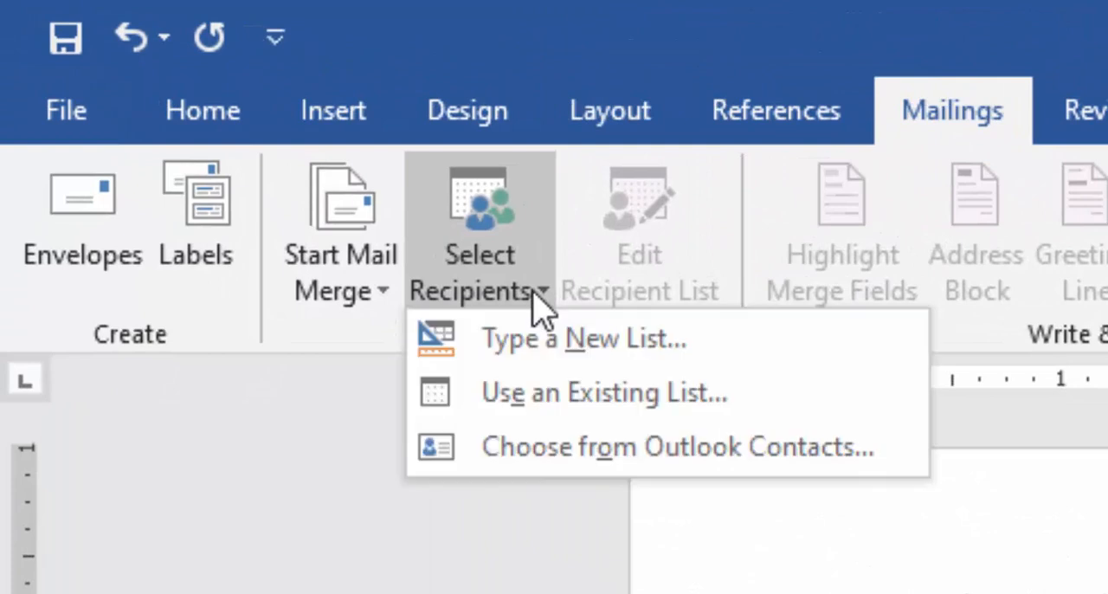
{"action": "left_click", "coordinate": [517, 346]}
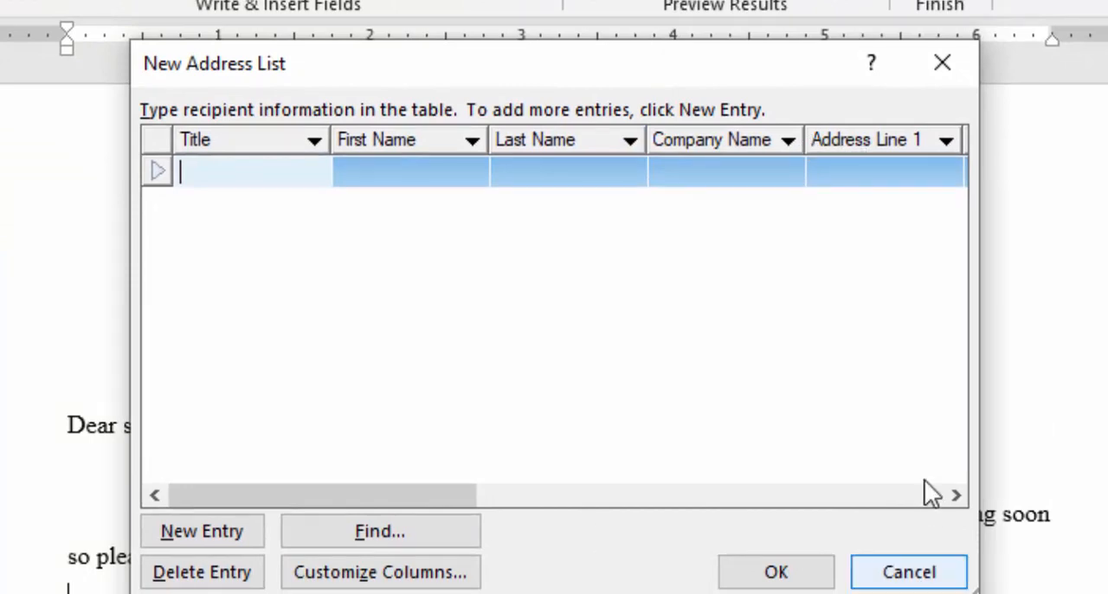
Customize the new address list's columns by deleting the Title field.
{"action": "left_click", "coordinate": [955, 495]}
{"action": "left_click", "coordinate": [955, 495]}
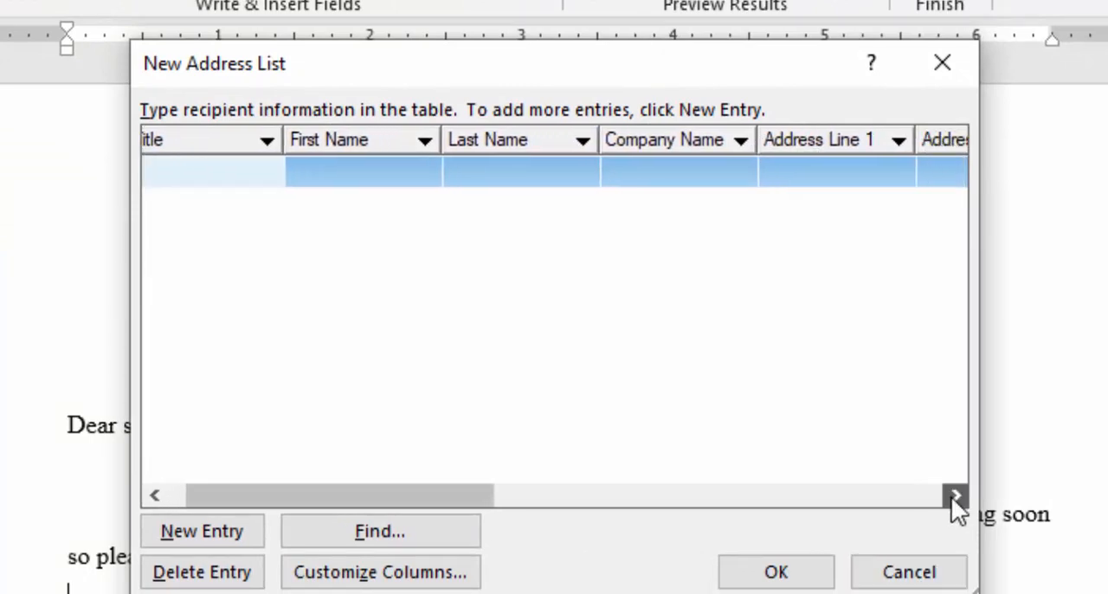
{"action": "left_click", "coordinate": [955, 495]}
{"action": "left_click", "coordinate": [955, 495]}
{"action": "left_click", "coordinate": [956, 495]}
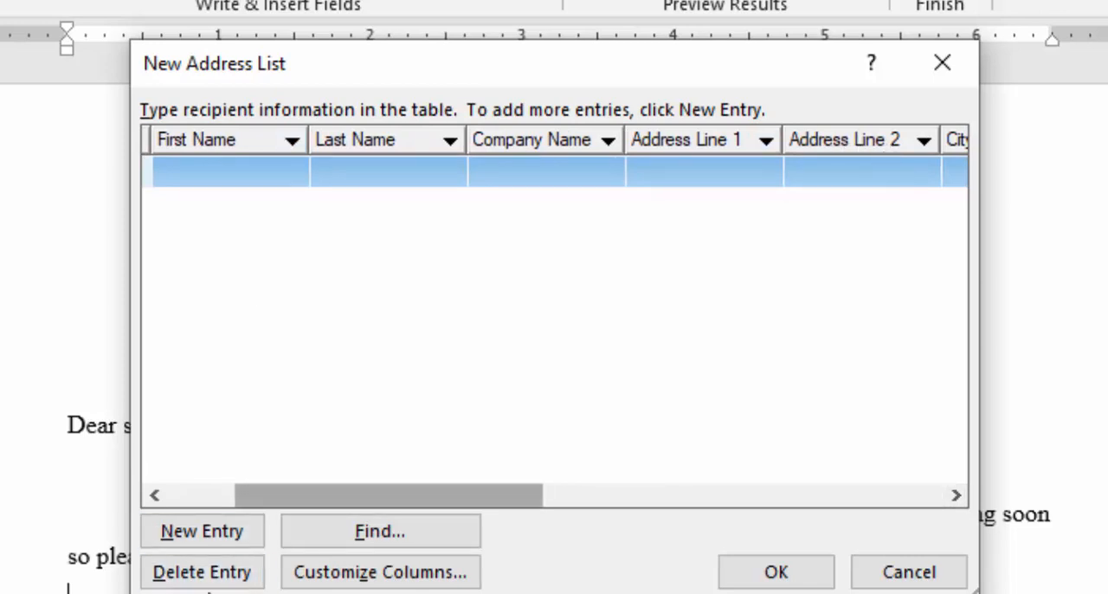
{"action": "left_click", "coordinate": [366, 573]}
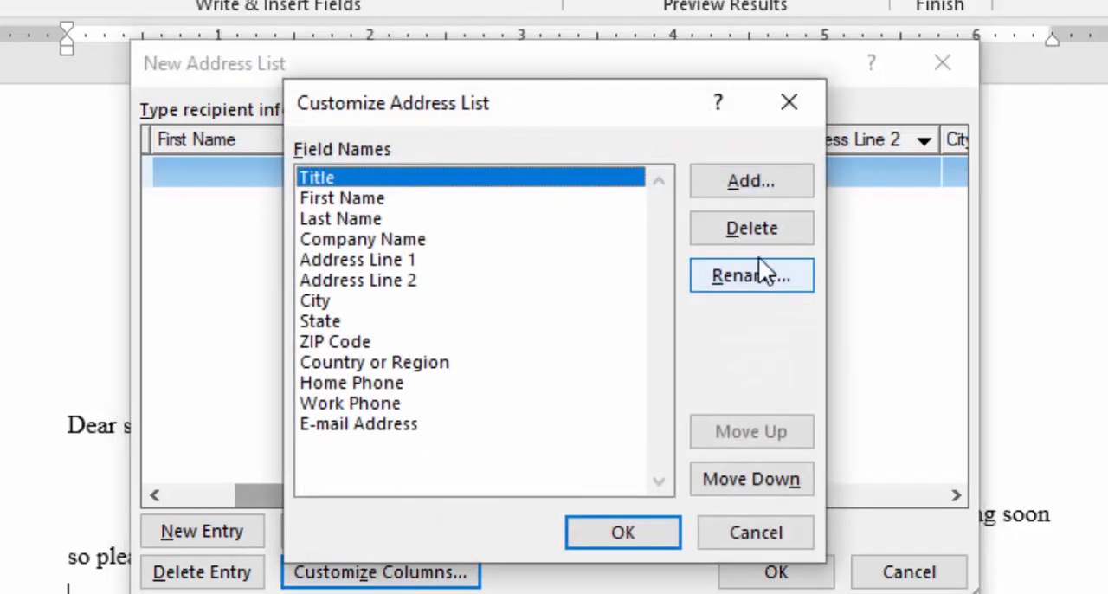
{"action": "left_click", "coordinate": [750, 232]}
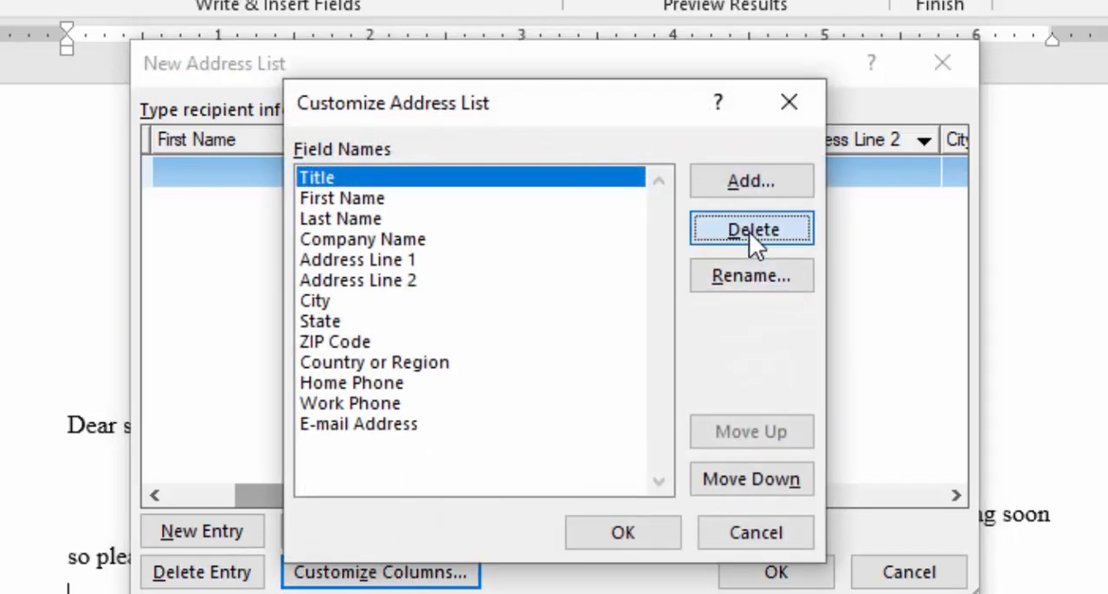
{"action": "left_click", "coordinate": [528, 441]}
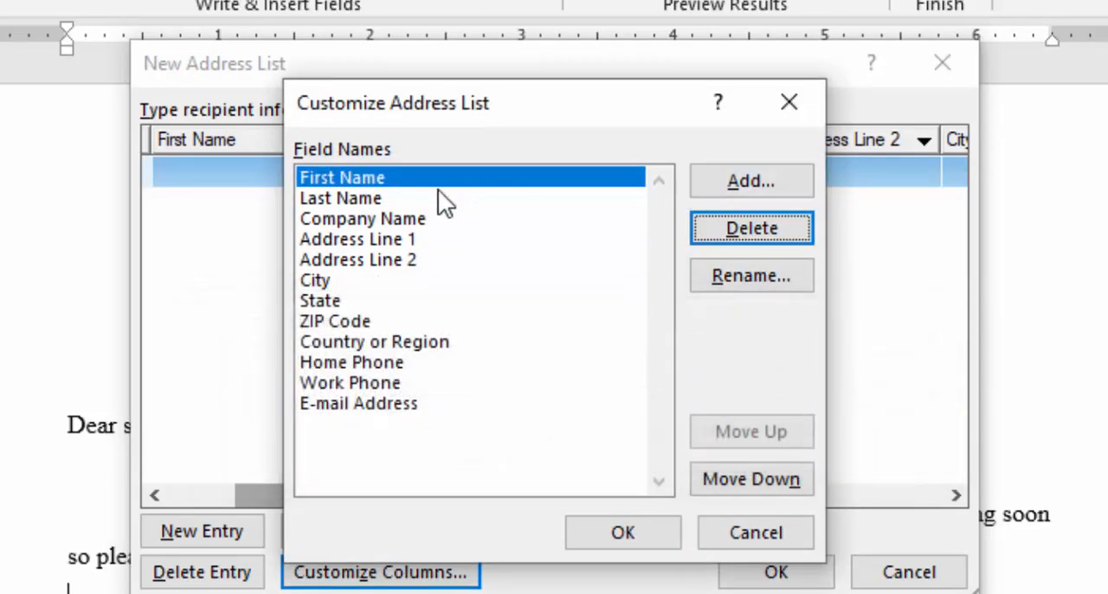
Delete the Last Name and Company Name fields from the address list.
{"action": "left_click", "coordinate": [351, 198]}
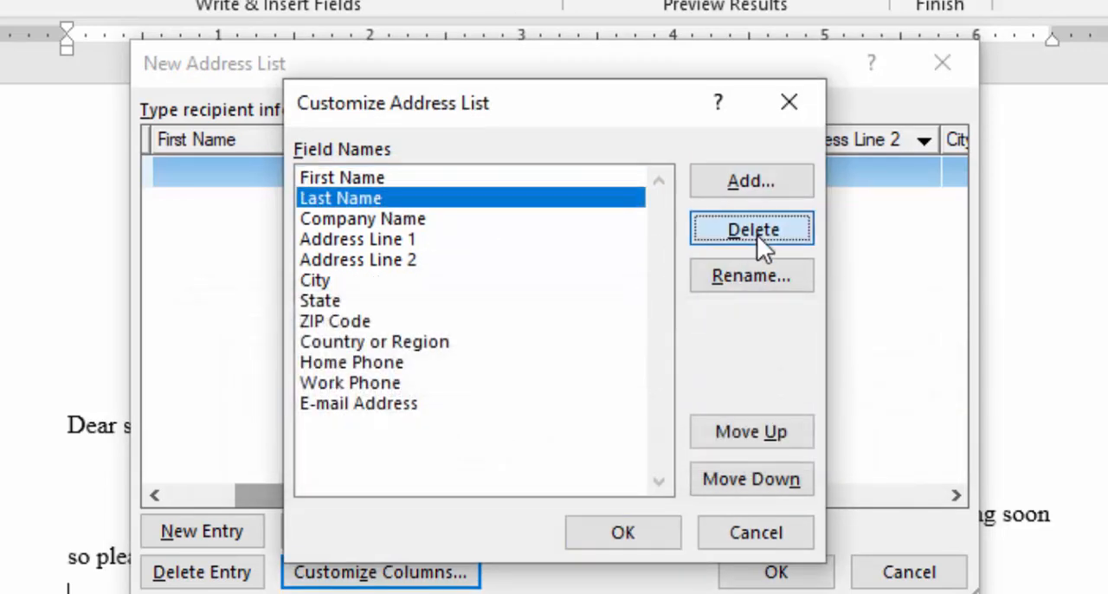
{"action": "left_click", "coordinate": [756, 234]}
{"action": "left_click", "coordinate": [502, 450]}
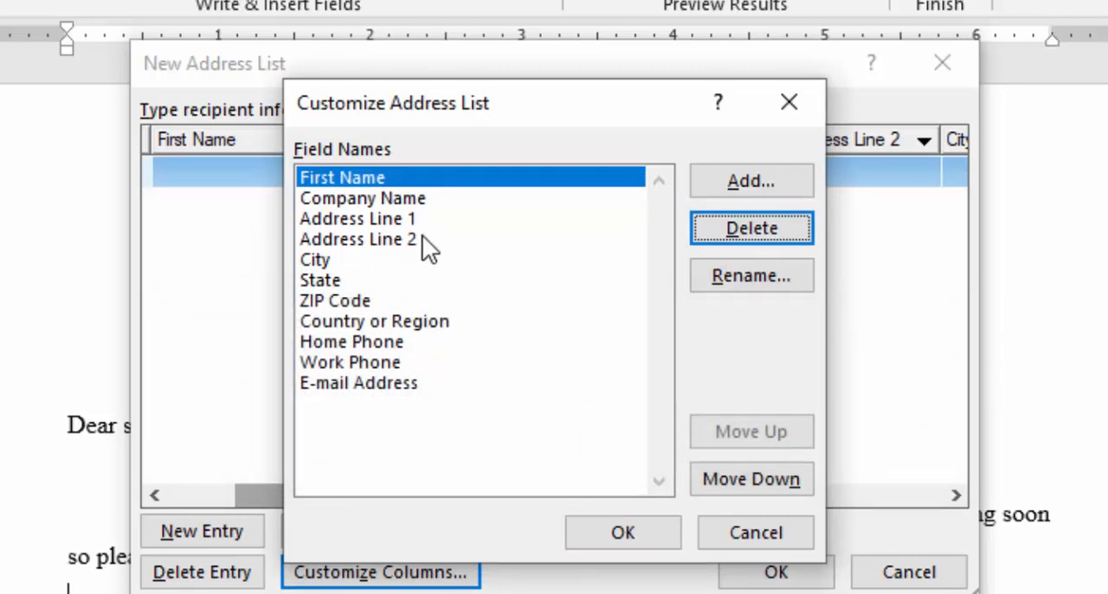
{"action": "left_click", "coordinate": [417, 198]}
{"action": "left_click", "coordinate": [721, 226]}
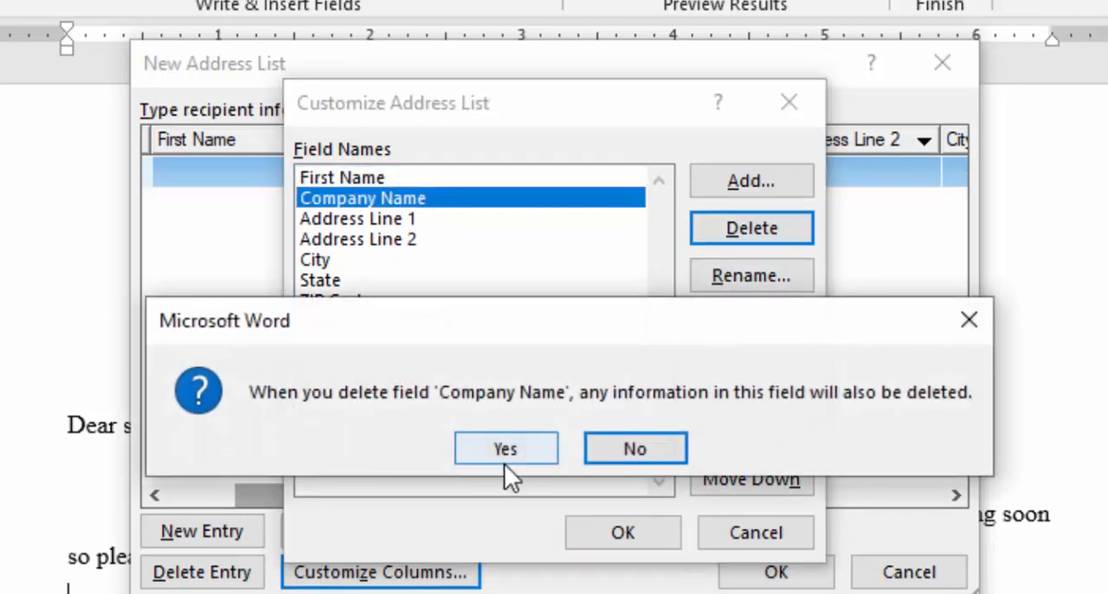
{"action": "left_click", "coordinate": [515, 457]}
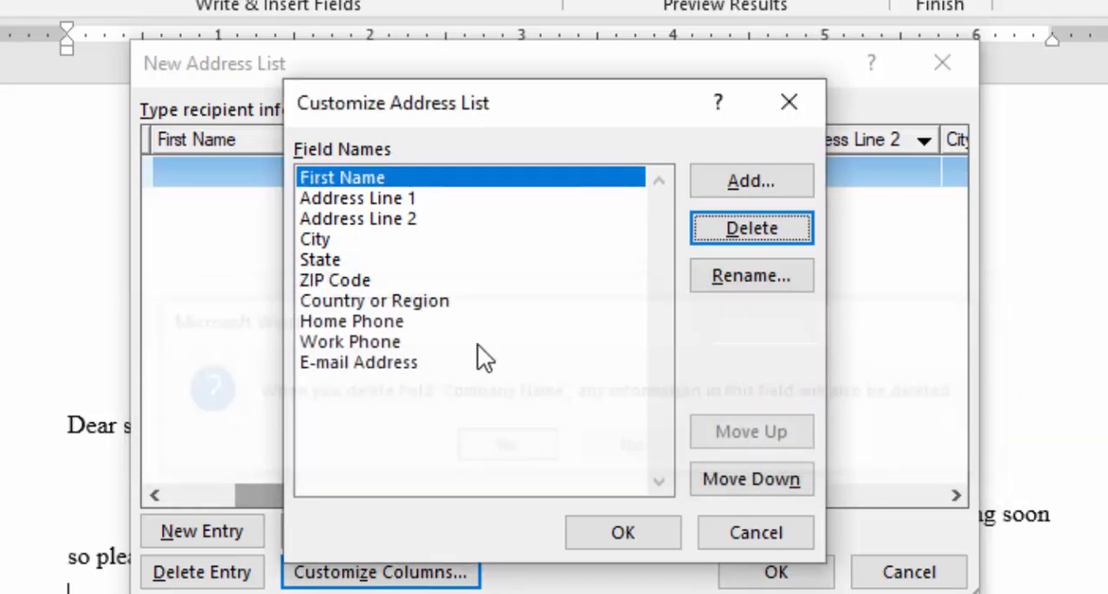
Delete the Address Line 2 and State fields from the address list.
{"action": "left_click", "coordinate": [381, 198]}
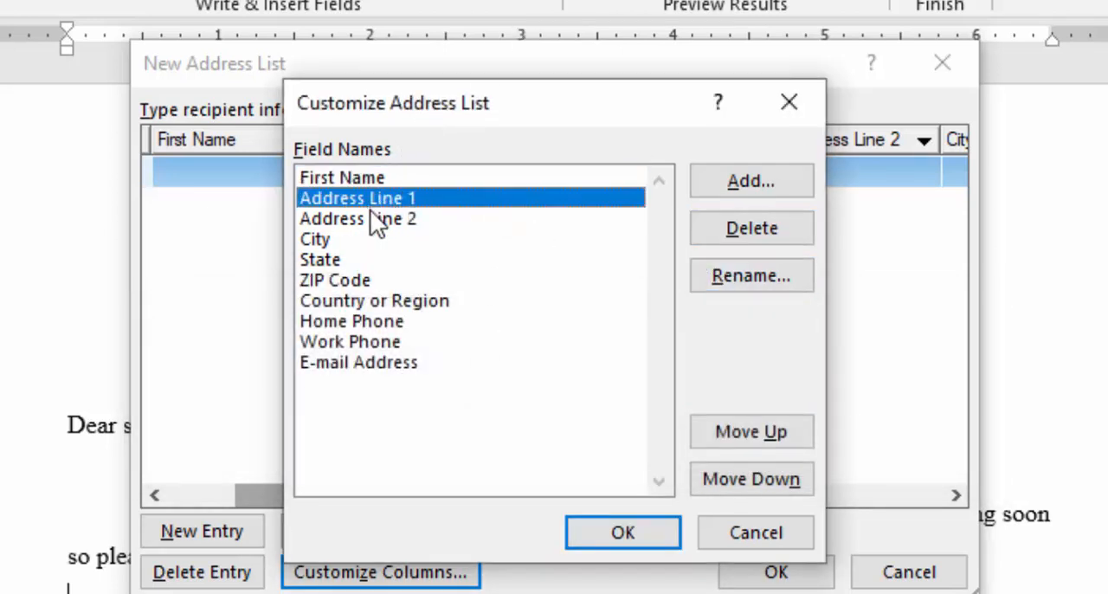
{"action": "left_click", "coordinate": [370, 218]}
{"action": "left_click", "coordinate": [747, 230]}
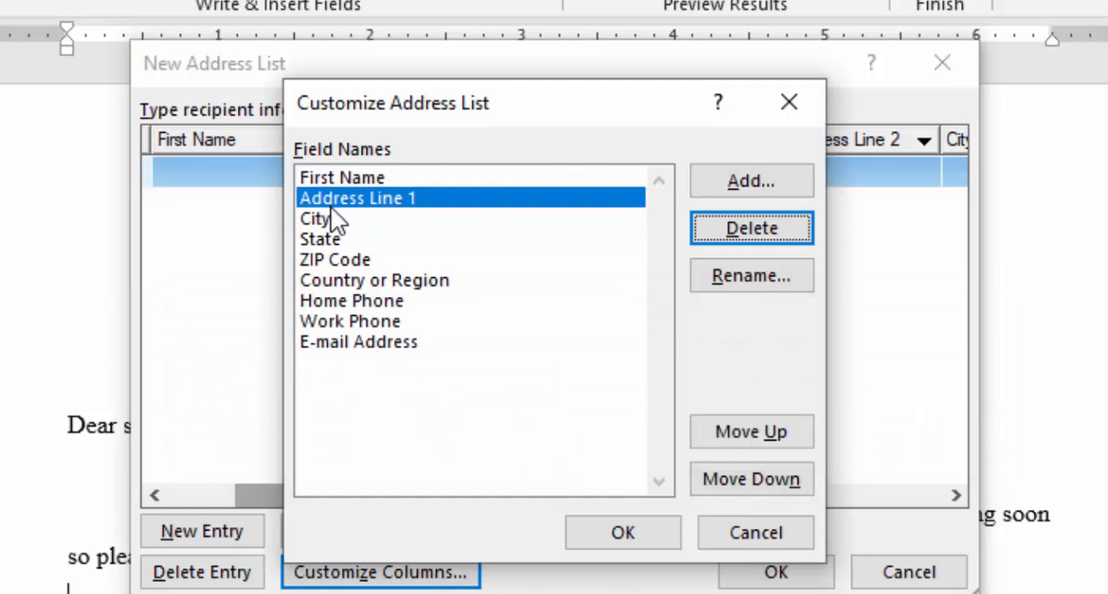
{"action": "left_click", "coordinate": [334, 222]}
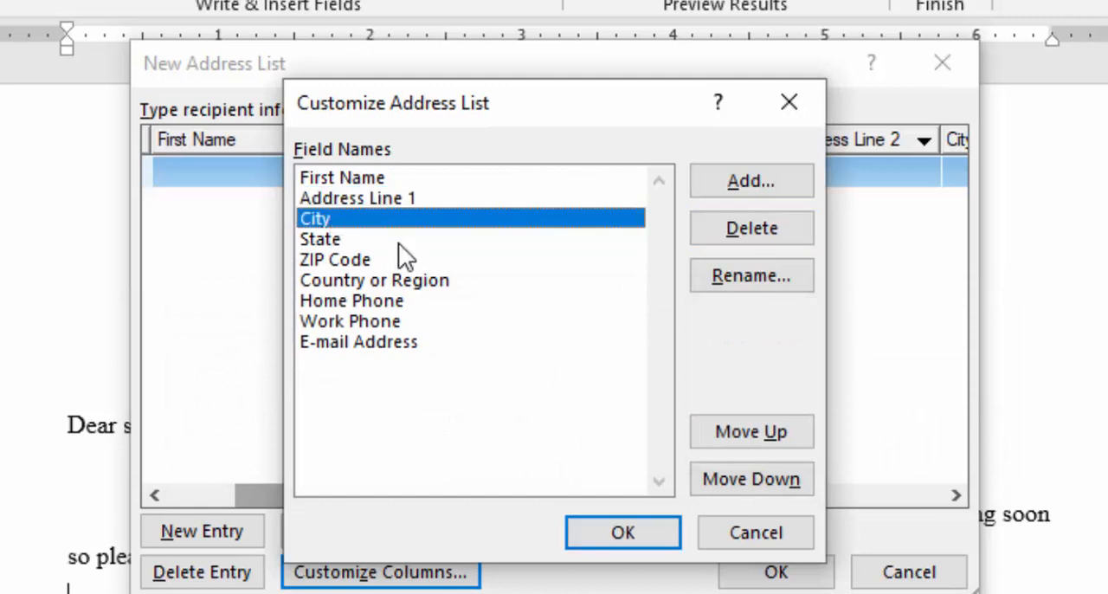
{"action": "left_click", "coordinate": [340, 242]}
{"action": "left_click", "coordinate": [746, 229]}
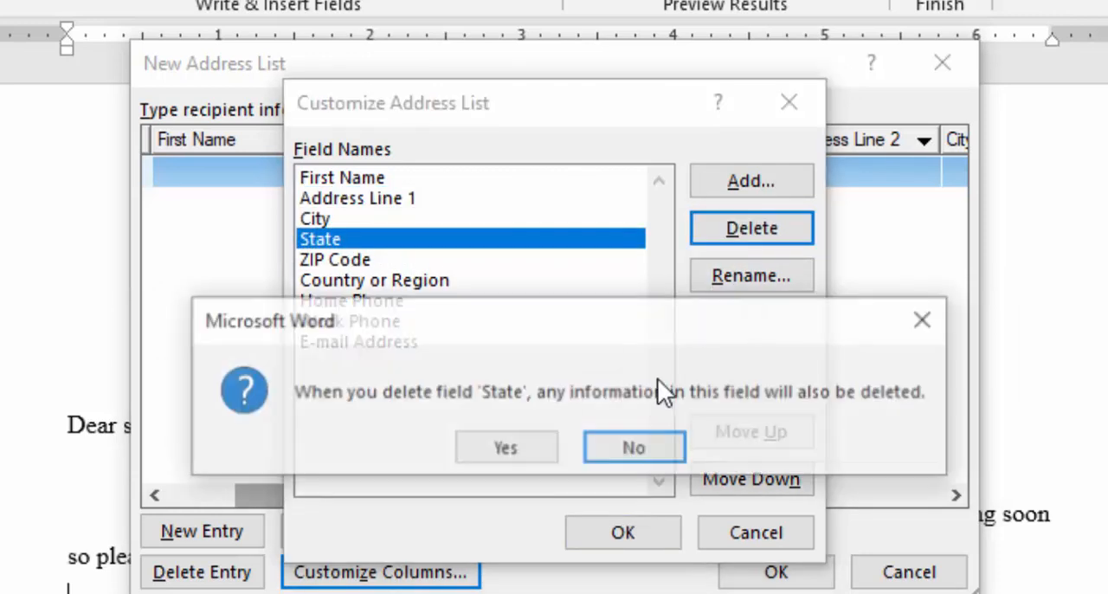
{"action": "left_click", "coordinate": [534, 445]}
Delete the ZIP Code and Country or Region fields from the address list.
{"action": "left_click", "coordinate": [366, 242]}
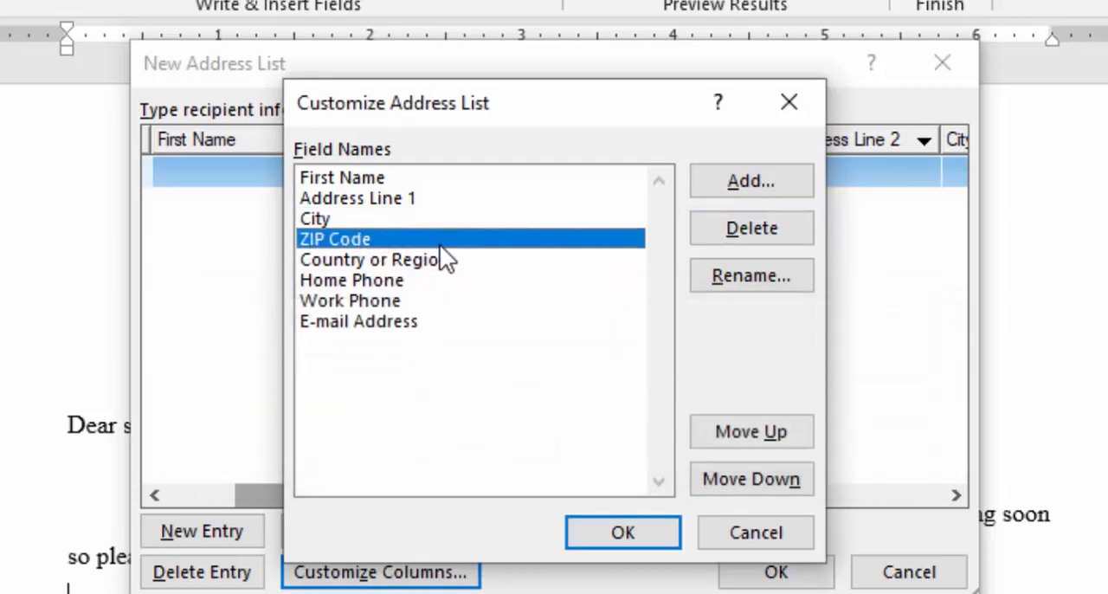
{"action": "left_click", "coordinate": [725, 234]}
{"action": "left_click", "coordinate": [502, 447]}
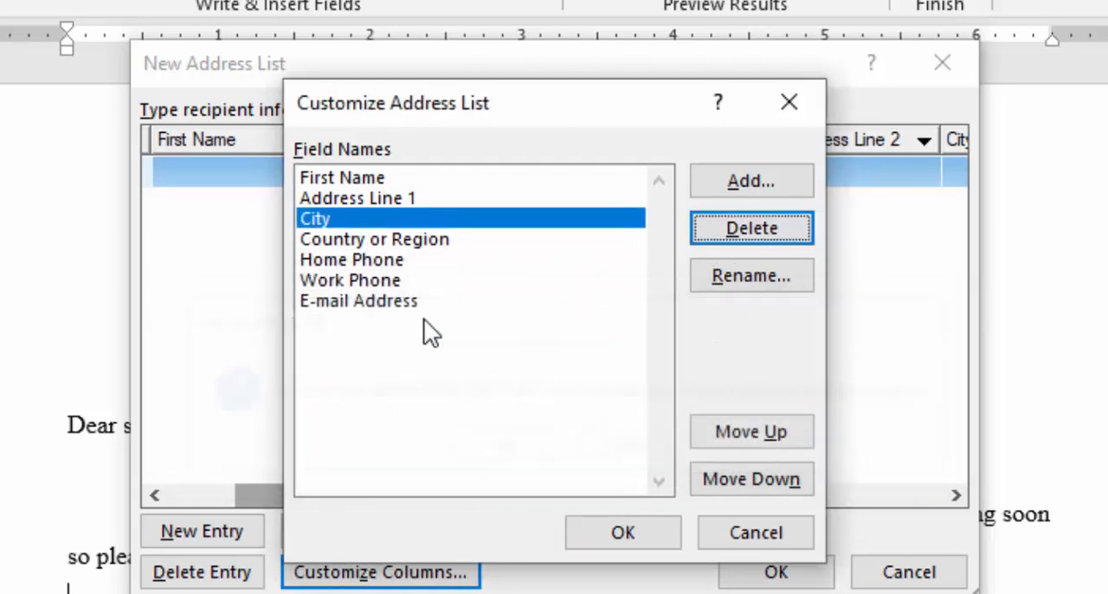
{"action": "left_click", "coordinate": [399, 243]}
{"action": "left_click", "coordinate": [753, 234]}
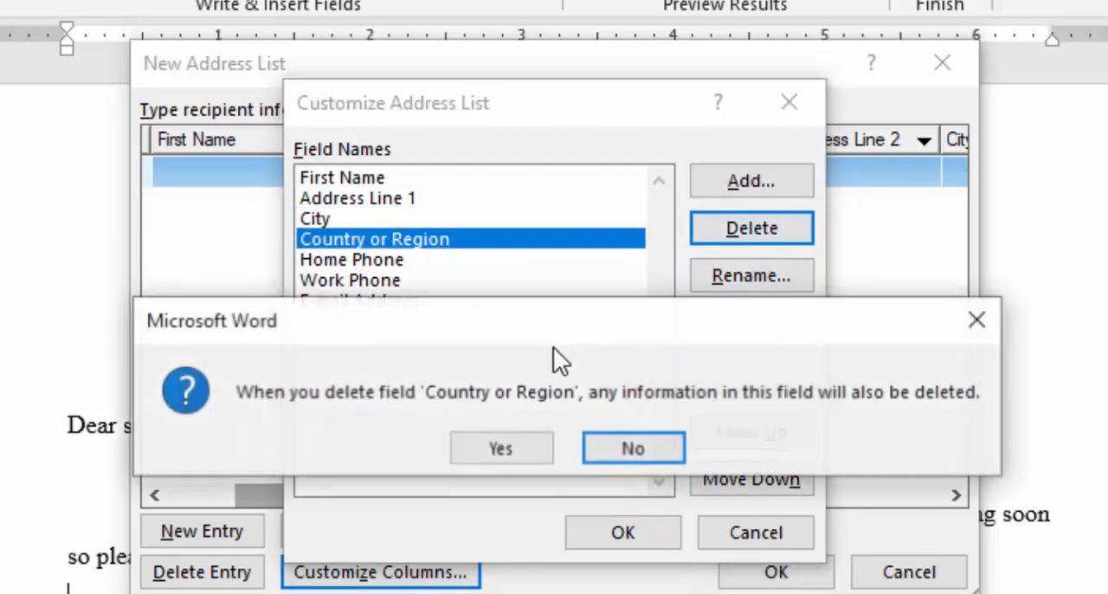
{"action": "left_click", "coordinate": [472, 445]}
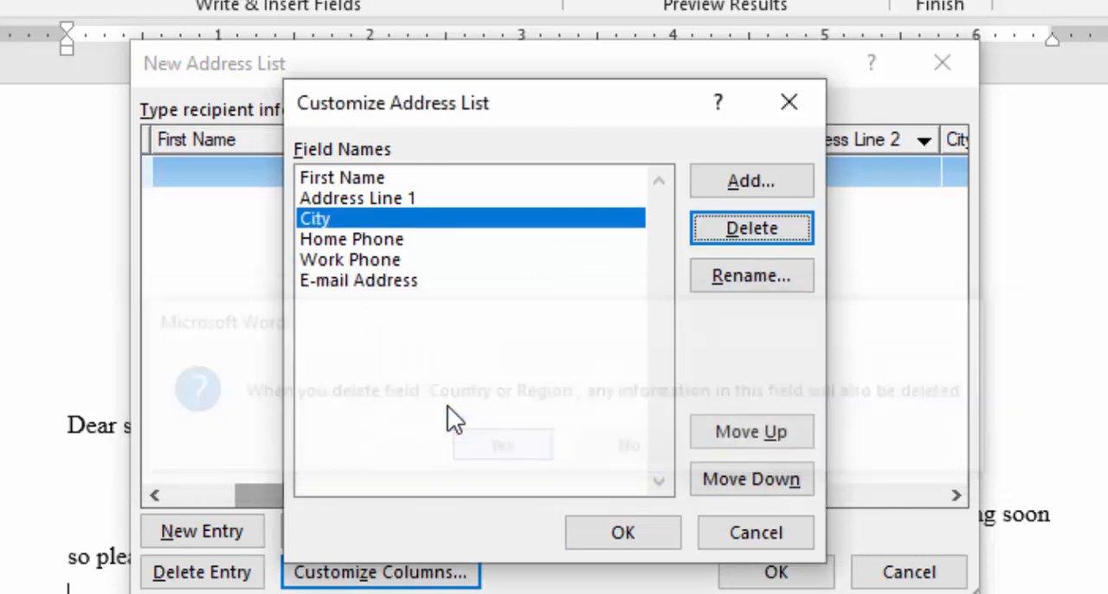
Delete the Work Phone and E-mail Address fields from the address list.
{"action": "left_click", "coordinate": [417, 246]}
{"action": "left_click", "coordinate": [407, 260]}
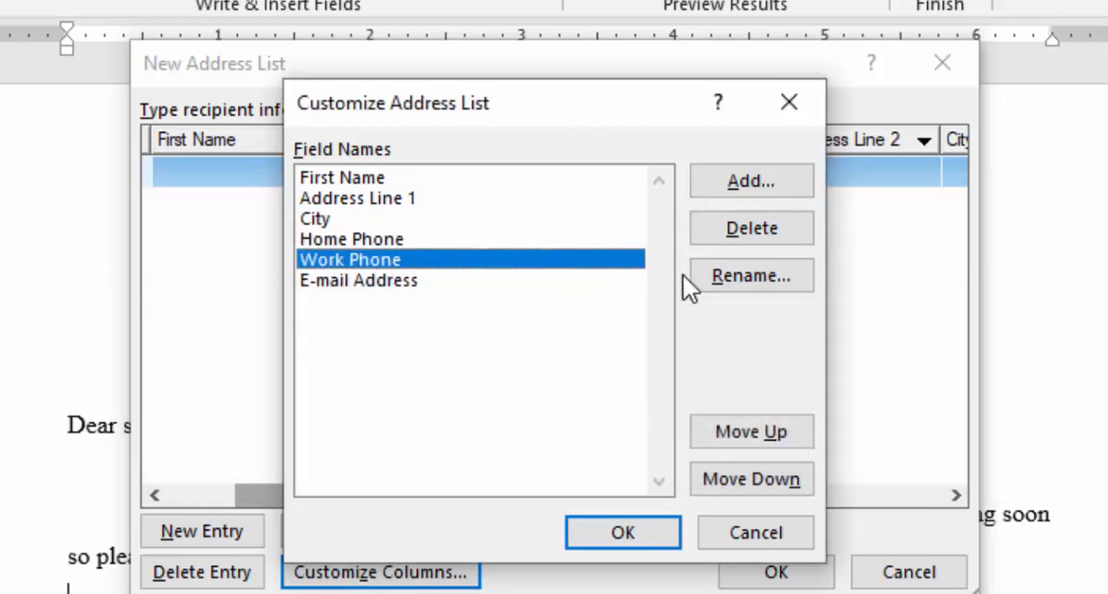
{"action": "left_click", "coordinate": [755, 224]}
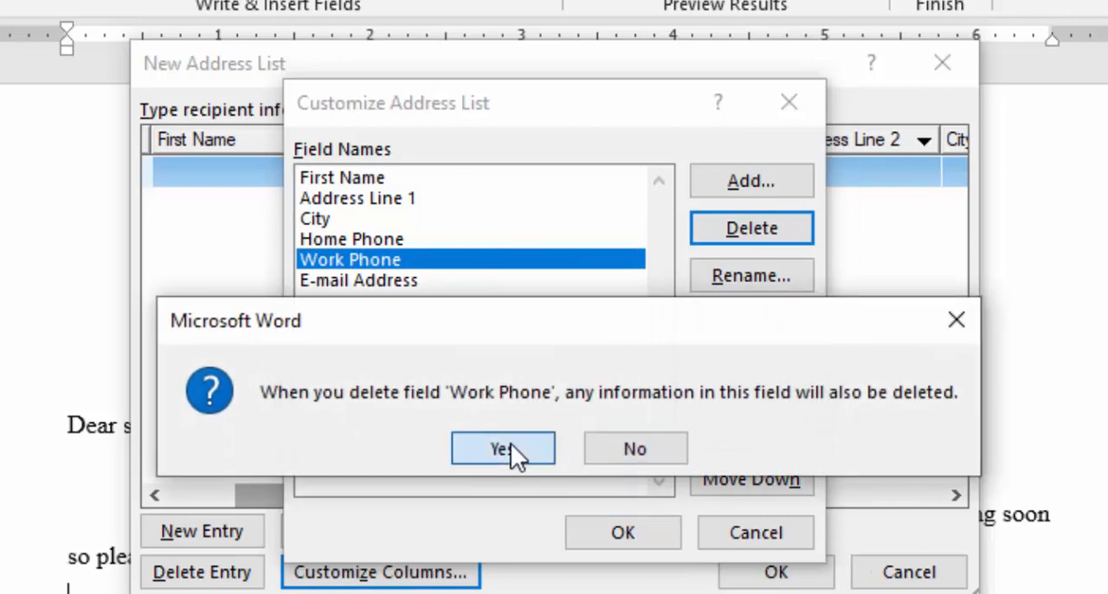
{"action": "left_click", "coordinate": [510, 448]}
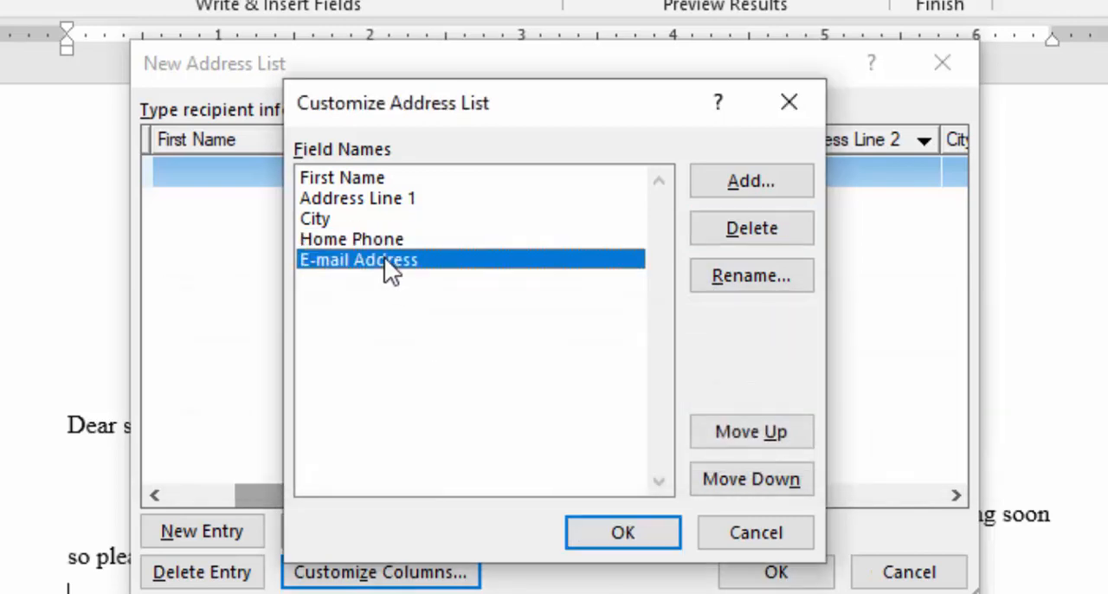
{"action": "left_click", "coordinate": [756, 227]}
{"action": "left_click", "coordinate": [528, 452]}
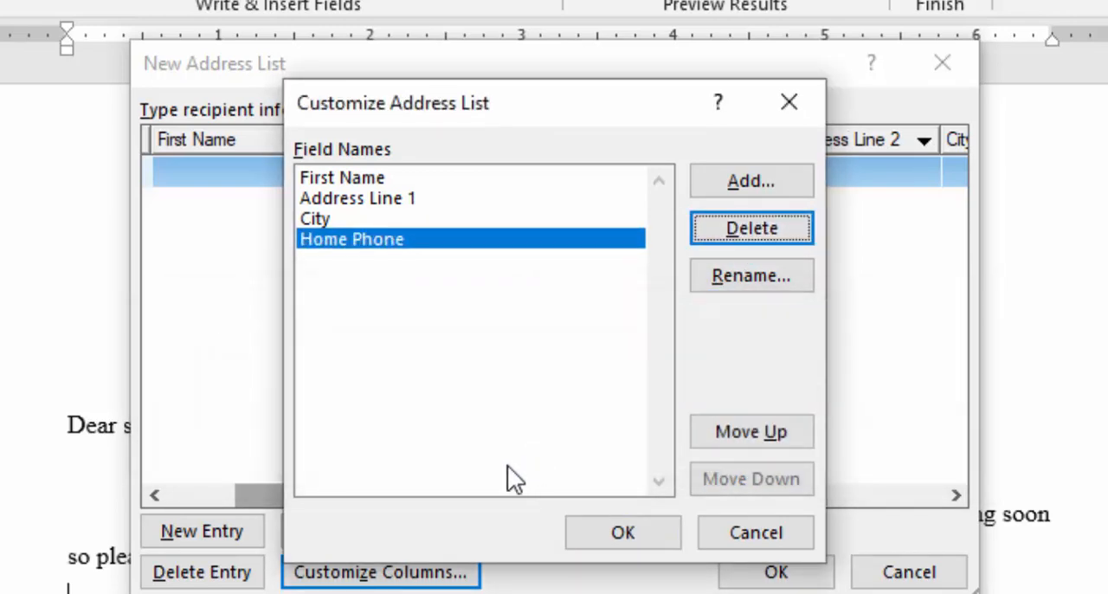
Rename the First Name field of the address list to Name.
{"action": "left_click", "coordinate": [339, 179]}
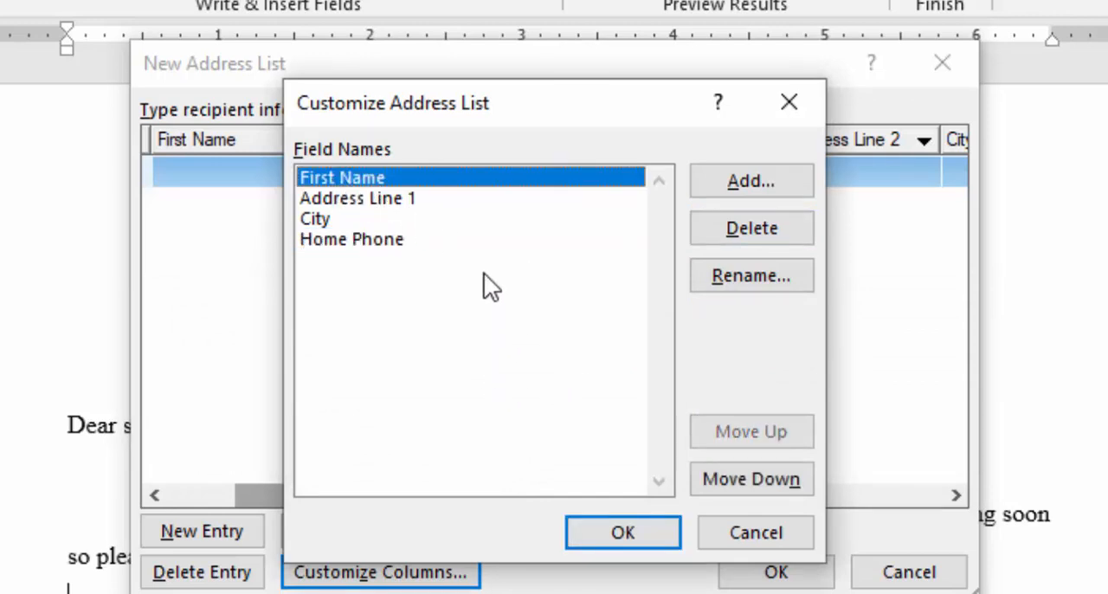
{"action": "left_click", "coordinate": [753, 278]}
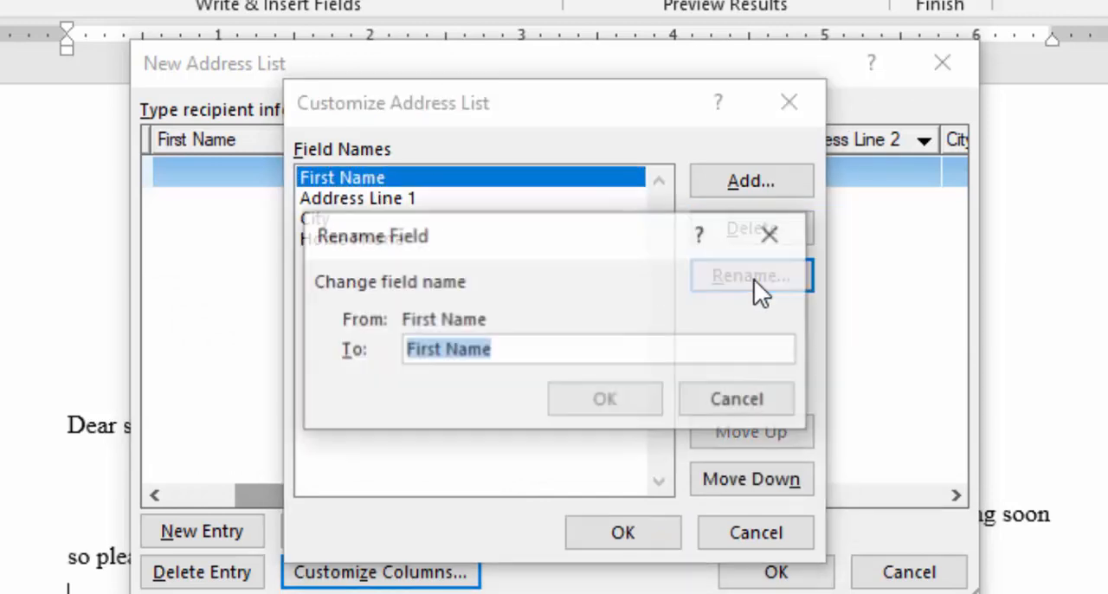
{"action": "key", "text": "Home"}
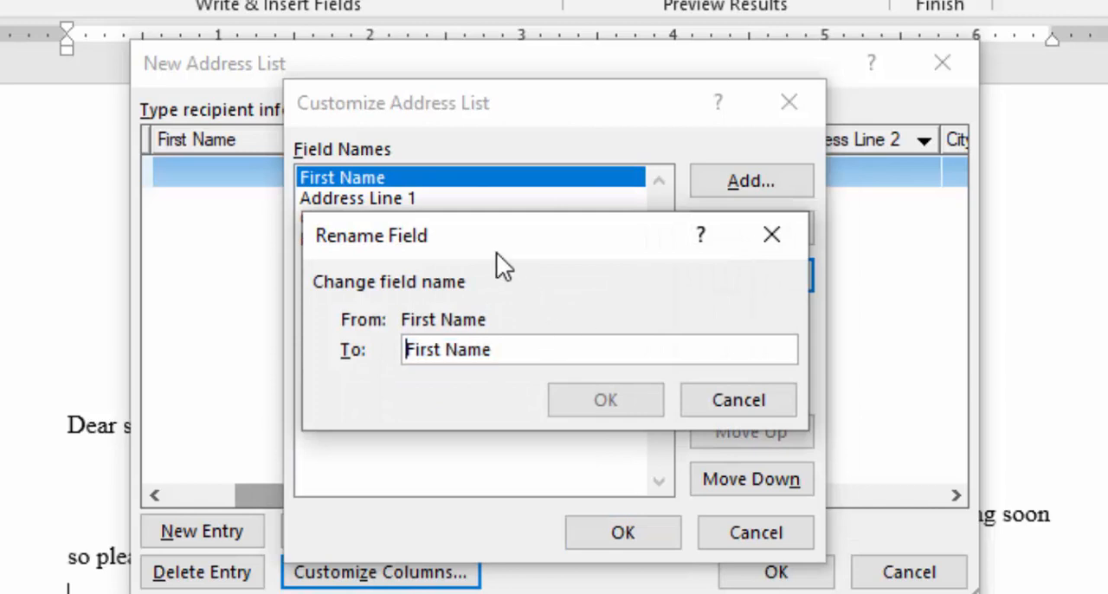
{"action": "key", "text": "Delete"}
{"action": "key", "text": "Delete"}
{"action": "key", "text": "Delete"}
{"action": "key", "text": "Delete"}
{"action": "key", "text": "Delete"}
{"action": "key", "text": "Delete"}
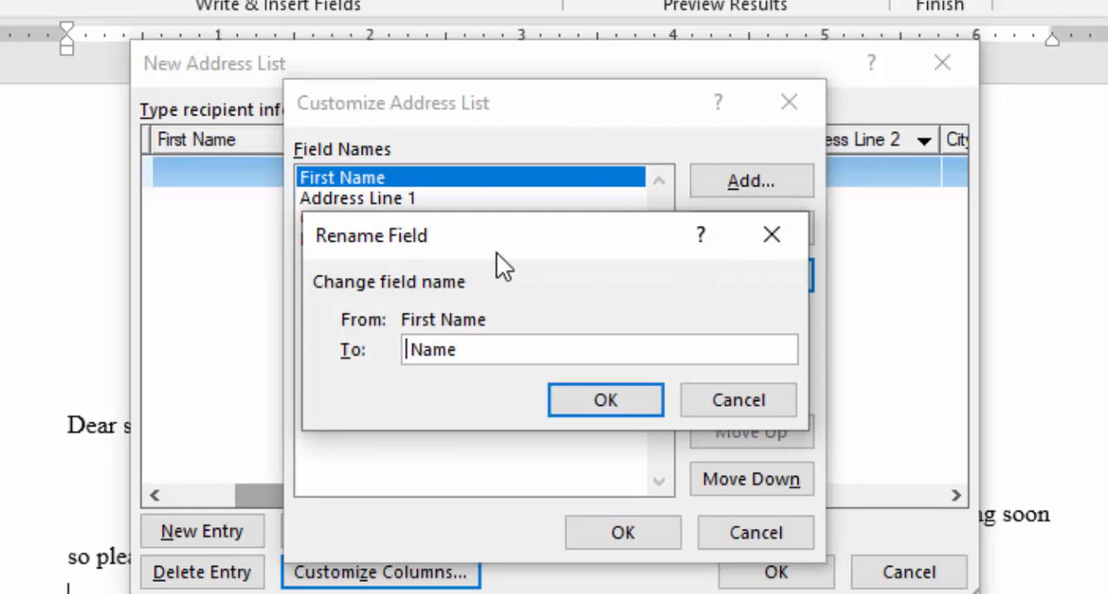
{"action": "left_click", "coordinate": [583, 396]}
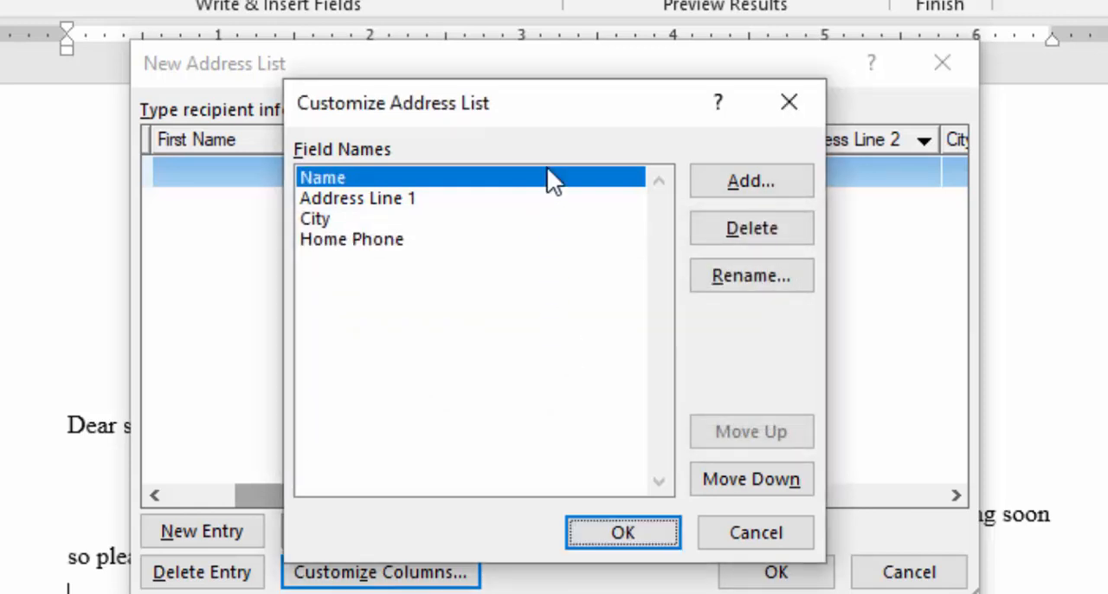
Rename the Address Line 1 field of the address list to Address.
{"action": "left_click", "coordinate": [405, 199]}
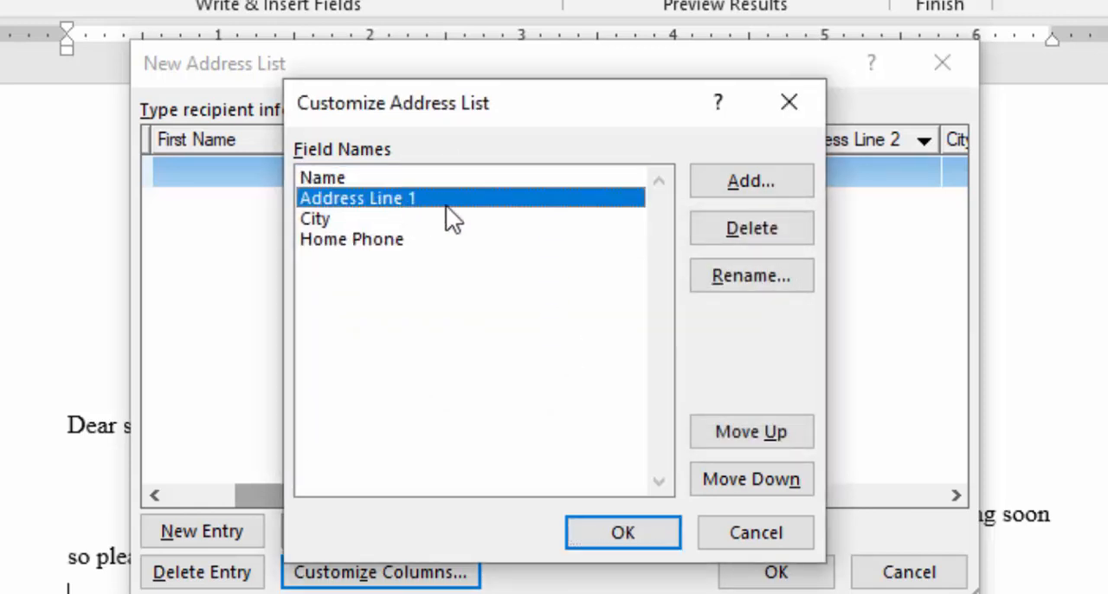
{"action": "left_click", "coordinate": [739, 281]}
{"action": "left_click", "coordinate": [549, 343]}
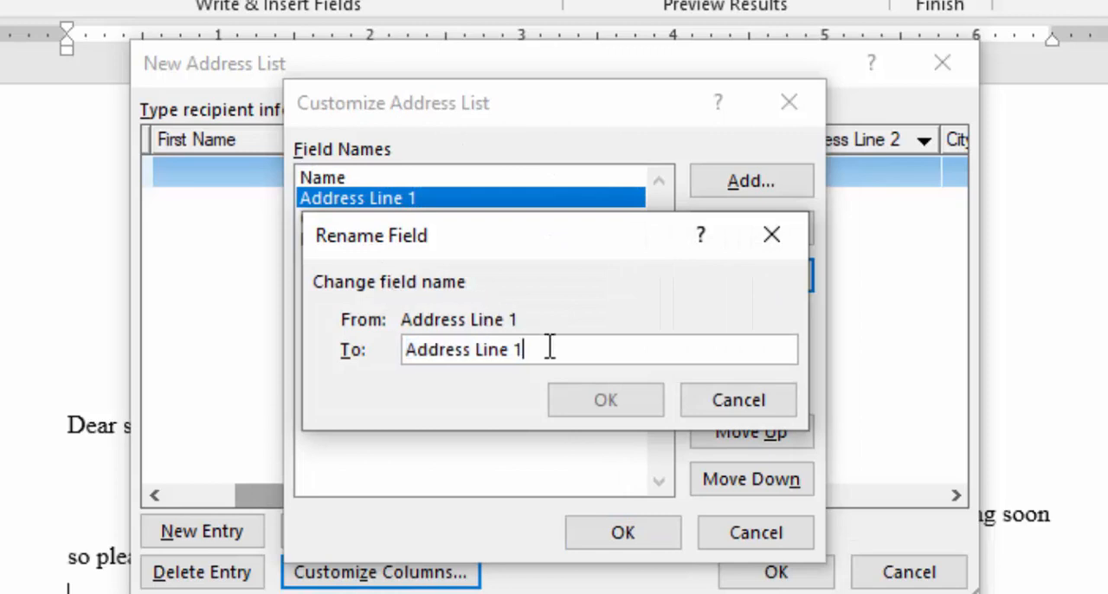
{"action": "key", "text": "BackSpace"}
{"action": "key", "text": "BackSpace"}
{"action": "key", "text": "BackSpace"}
{"action": "key", "text": "BackSpace"}
{"action": "key", "text": "BackSpace"}
{"action": "key", "text": "BackSpace"}
{"action": "key", "text": "BackSpace"}
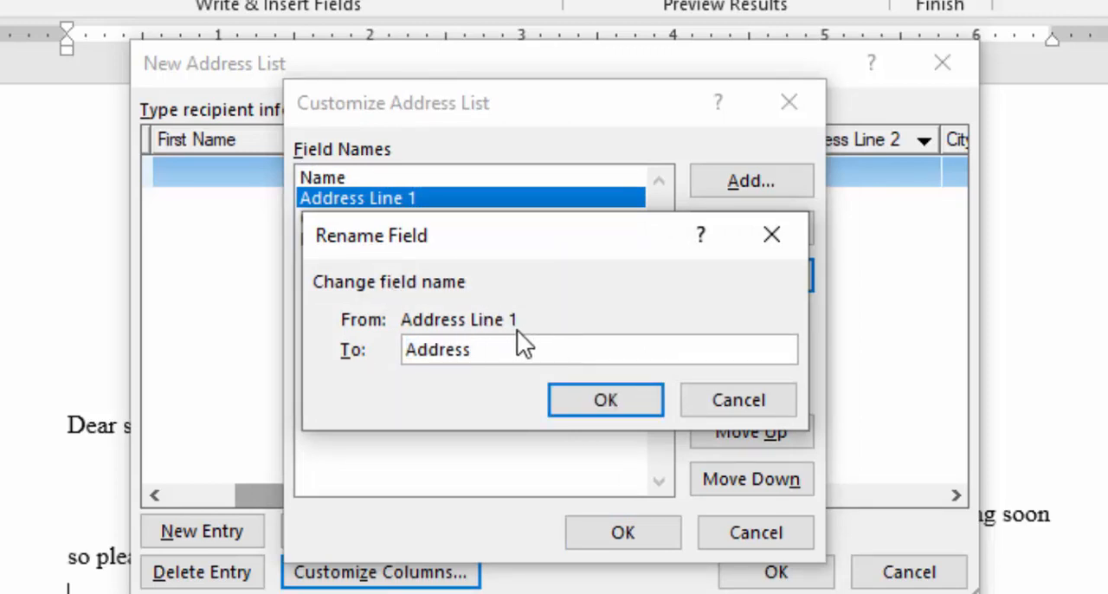
{"action": "left_click", "coordinate": [601, 407]}
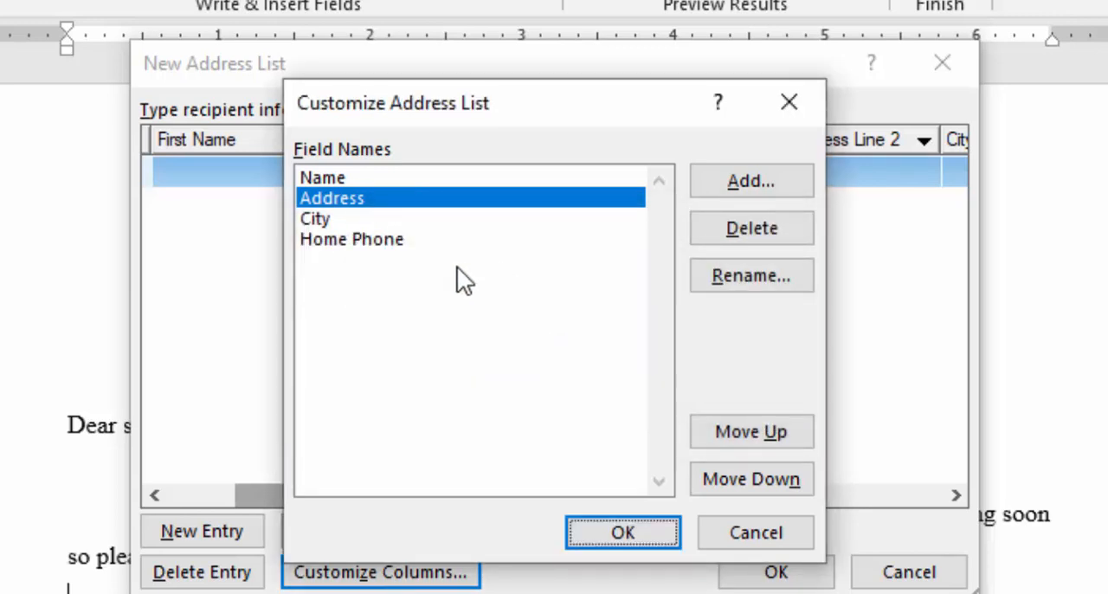
Rename the City field of the address list to place.
{"action": "left_click", "coordinate": [307, 219]}
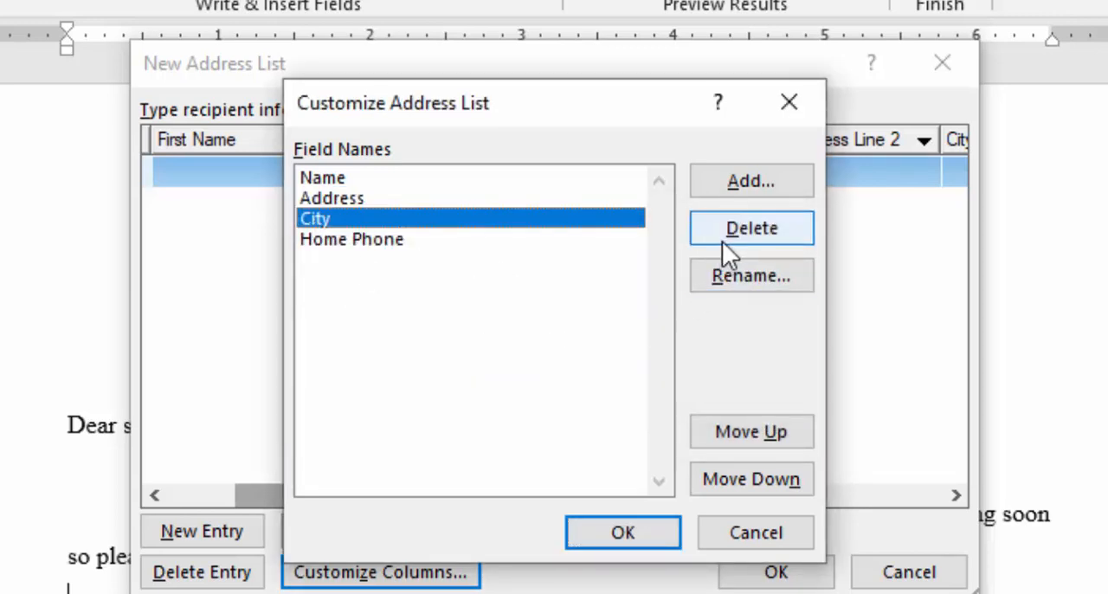
{"action": "left_click", "coordinate": [737, 277]}
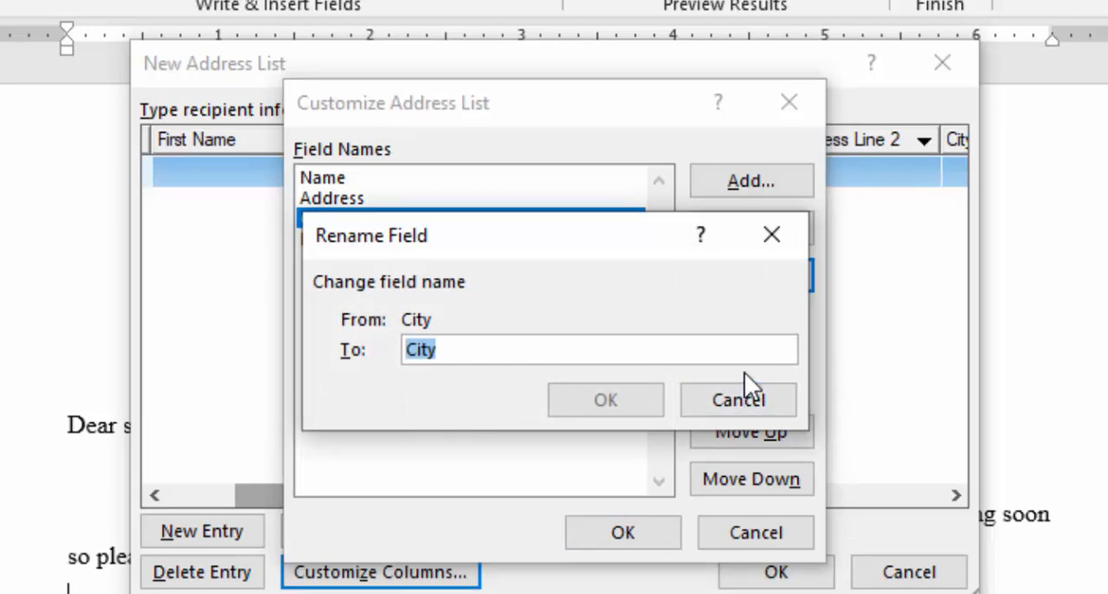
{"action": "type", "text": "place"}
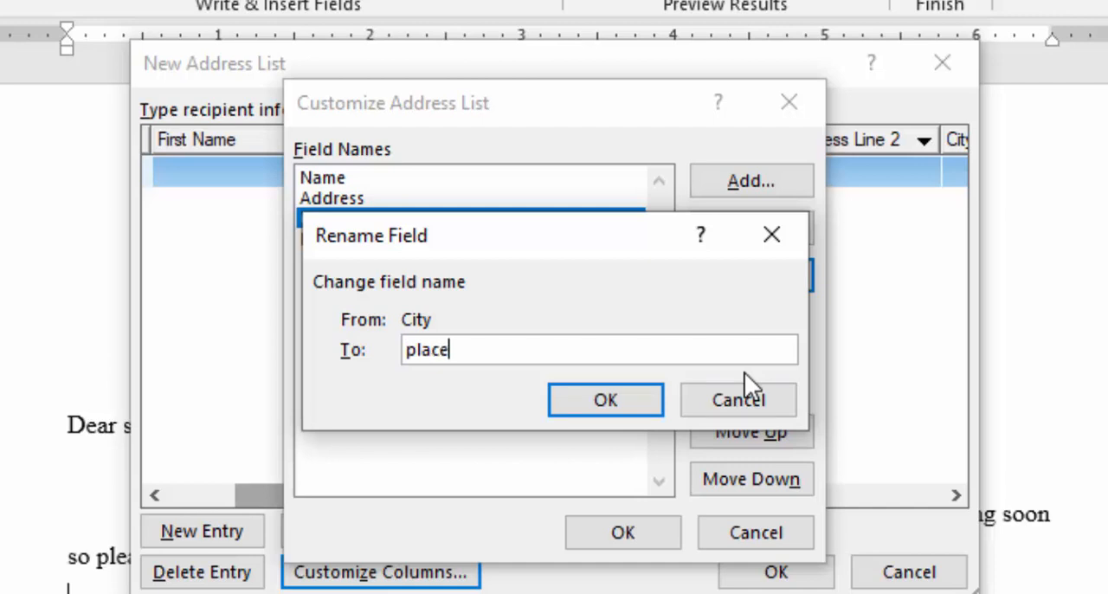
{"action": "left_click", "coordinate": [614, 396]}
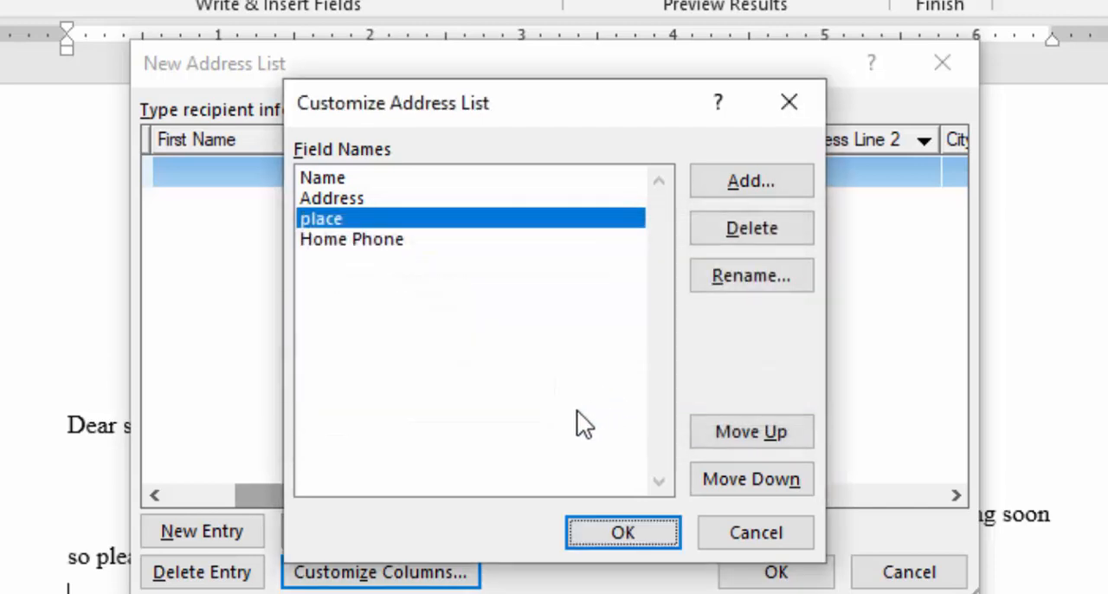
Start renaming the Home Phone field and clear its existing name.
{"action": "left_click", "coordinate": [393, 247]}
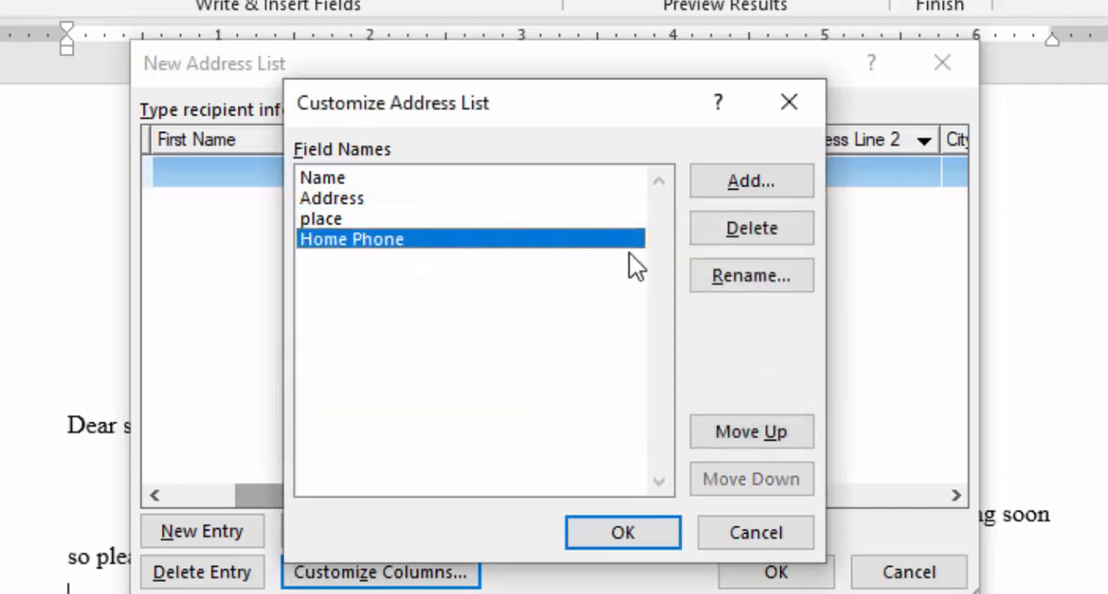
{"action": "left_click", "coordinate": [737, 272]}
{"action": "left_click", "coordinate": [537, 357]}
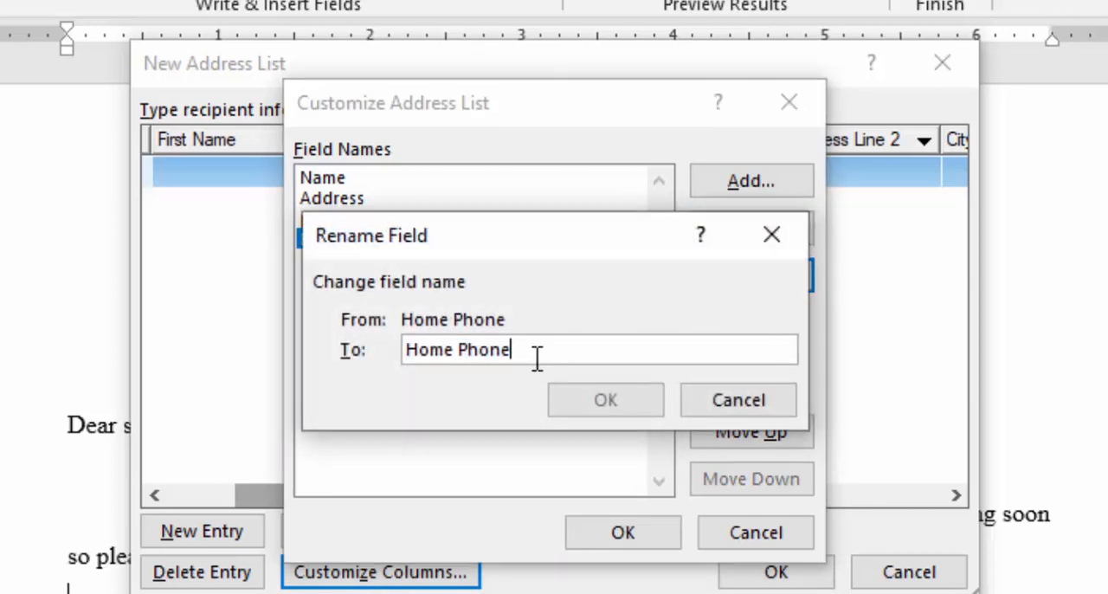
{"action": "key", "text": "BackSpace"}
{"action": "key", "text": "BackSpace"}
{"action": "key", "text": "BackSpace"}
{"action": "key", "text": "BackSpace"}
{"action": "key", "text": "BackSpace"}
{"action": "key", "text": "BackSpace"}
{"action": "key", "text": "BackSpace"}
{"action": "key", "text": "BackSpace"}
{"action": "key", "text": "BackSpace"}
{"action": "key", "text": "BackSpace"}
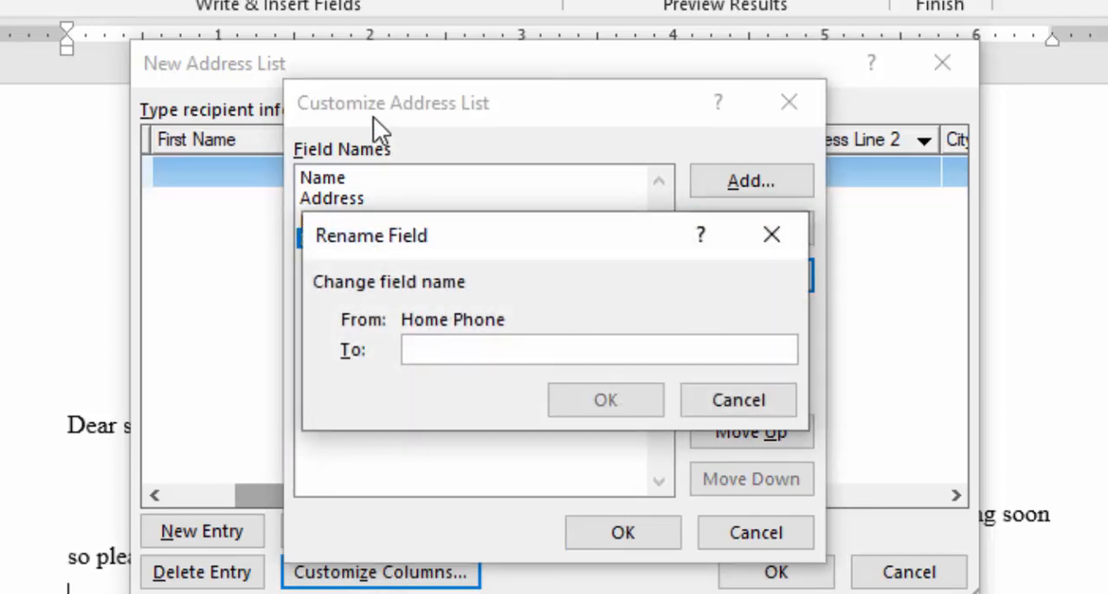
{"action": "type", "text": "c"}
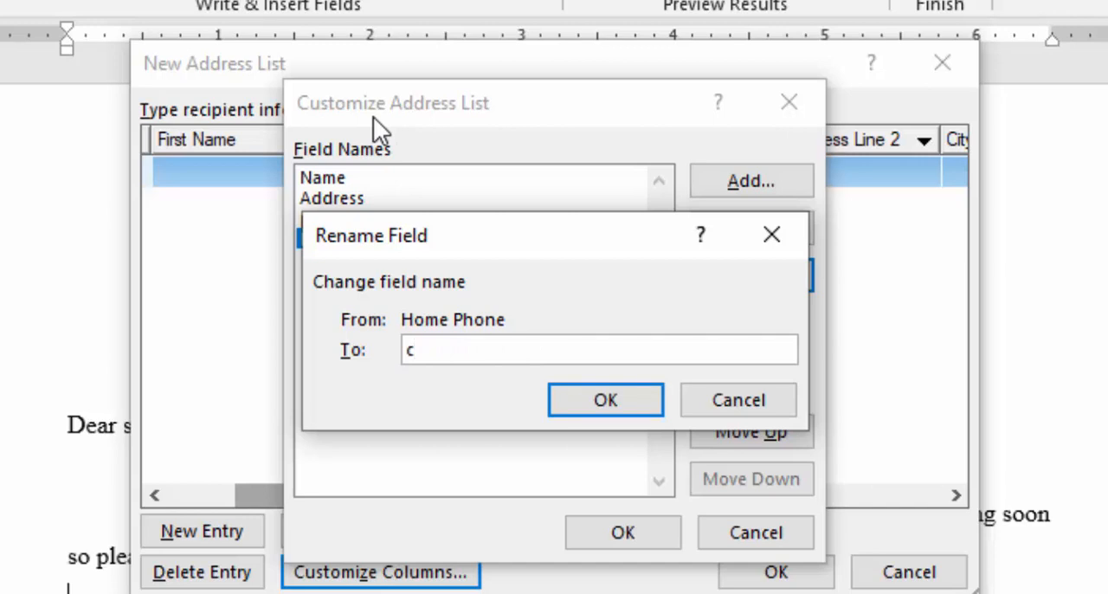
{"action": "type", "text": "ellno"}
{"action": "key", "text": "BackSpace"}
{"action": "key", "text": "BackSpace"}
{"action": "key", "text": "BackSpace"}
{"action": "key", "text": "BackSpace"}
{"action": "key", "text": "BackSpace"}
{"action": "key", "text": "BackSpace"}
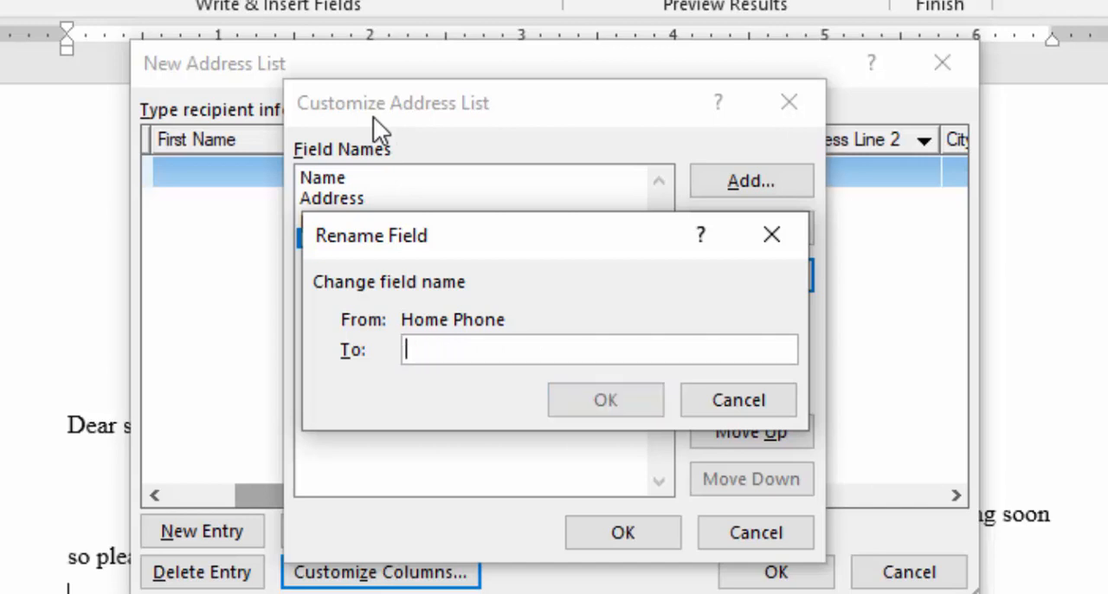
Rename the Home Phone field to mobile no and apply the customized columns to the address list.
{"action": "type", "text": "mob"}
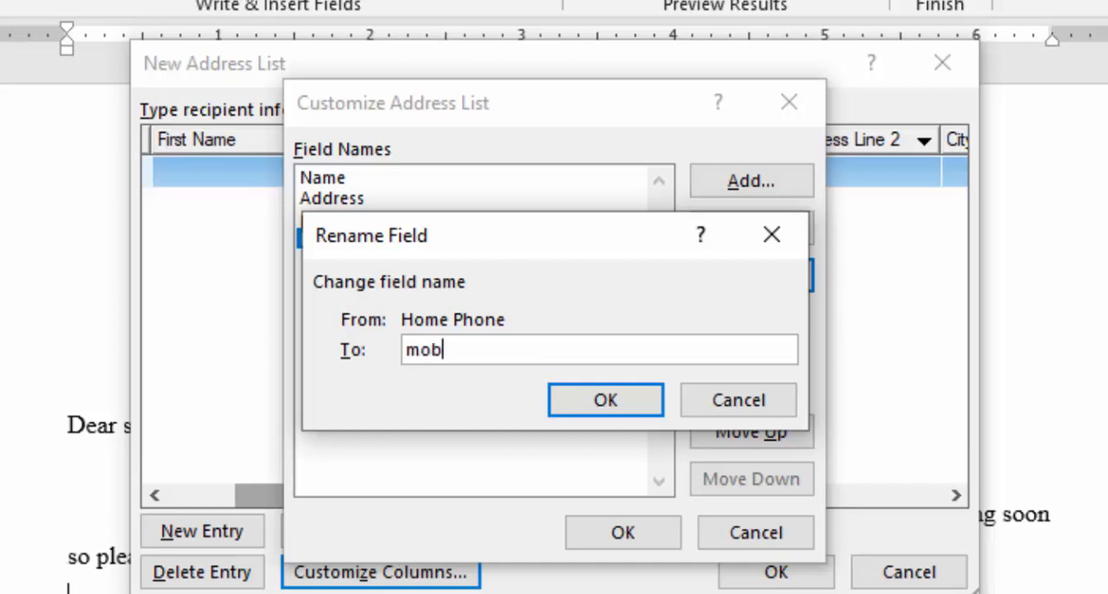
{"action": "type", "text": "ile no"}
{"action": "left_click", "coordinate": [641, 400]}
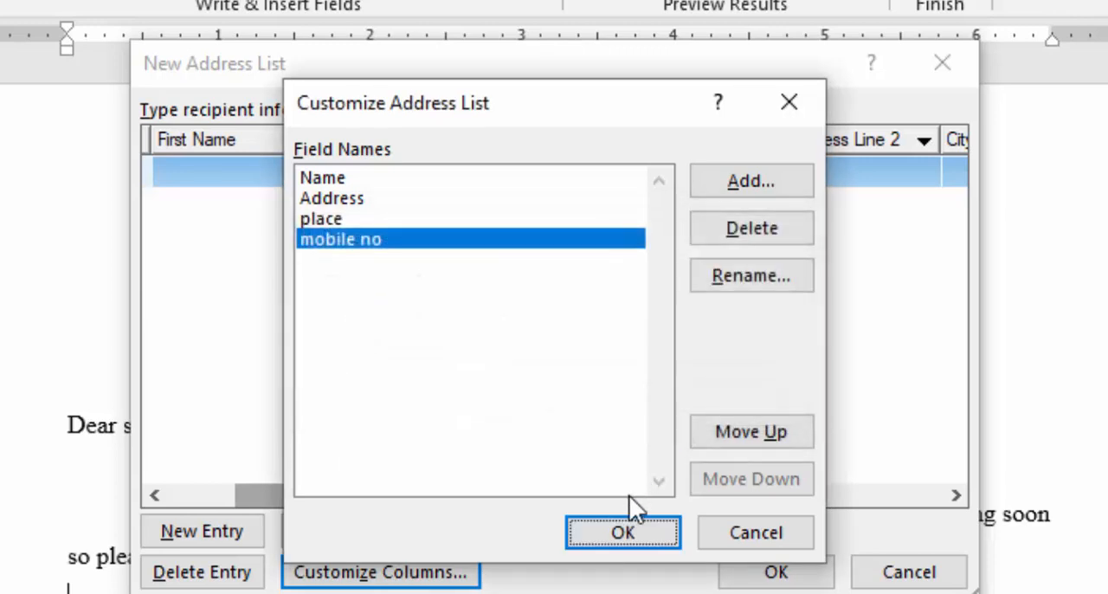
{"action": "left_click", "coordinate": [630, 531]}
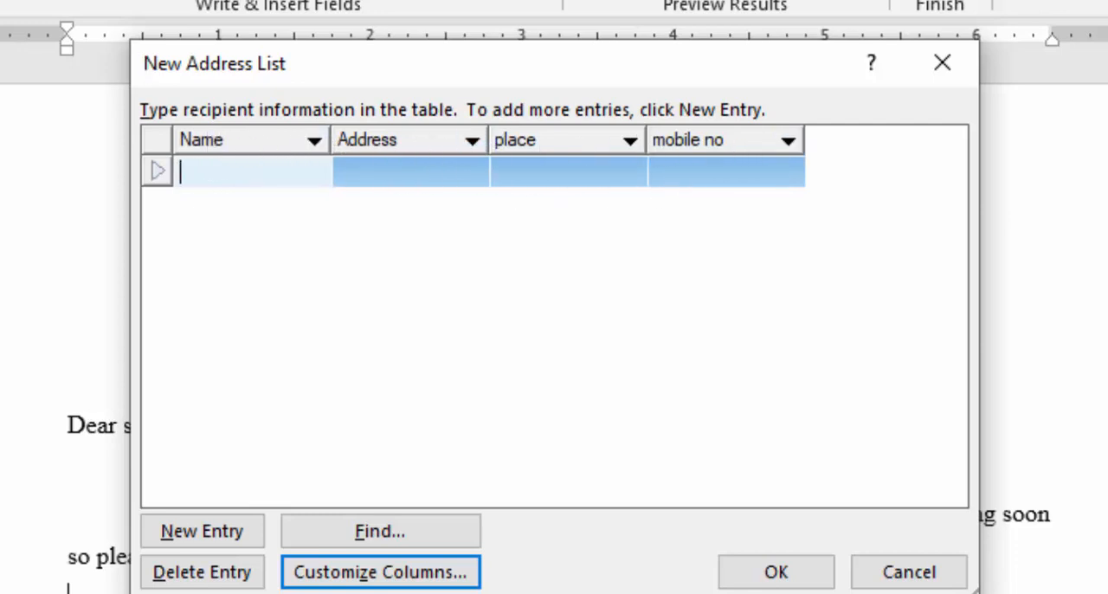
Fill in the first address list entry with the contact's name, address, place and mobile number, and start a second entry.
{"action": "type", "text": "Ajay"}
{"action": "key", "text": "Tab"}
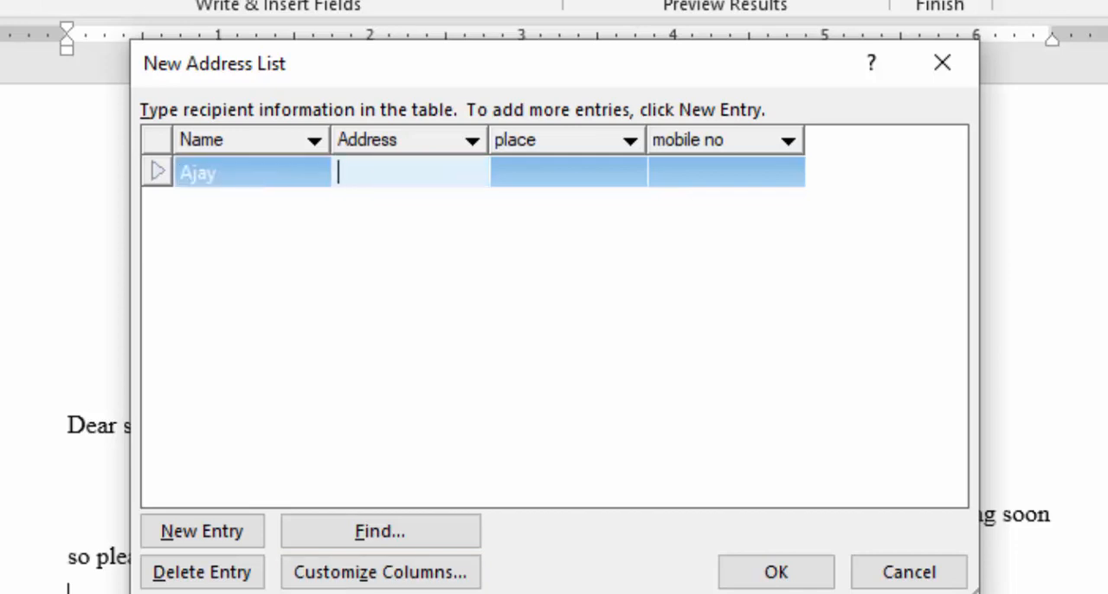
{"action": "type", "text": "janak"}
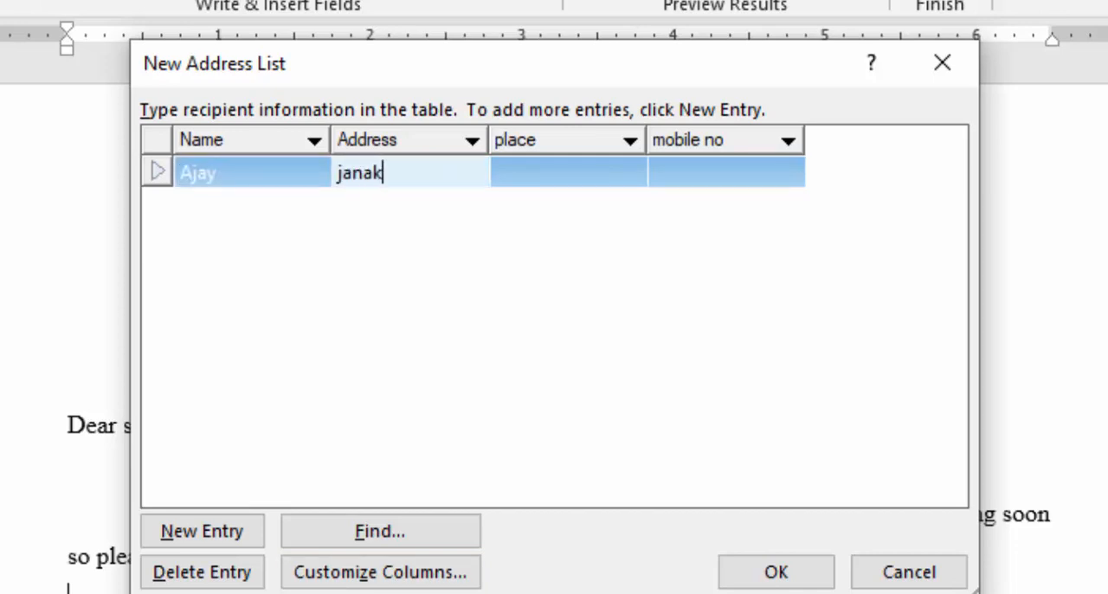
{"action": "type", "text": "pur"}
{"action": "key", "text": "Tab"}
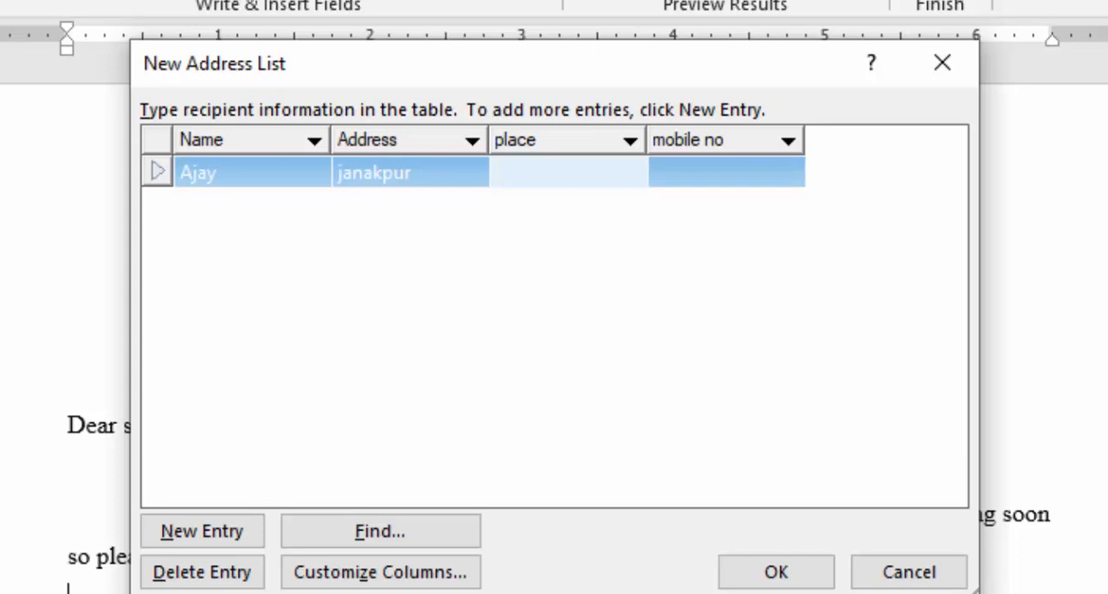
{"action": "type", "text": "mithila"}
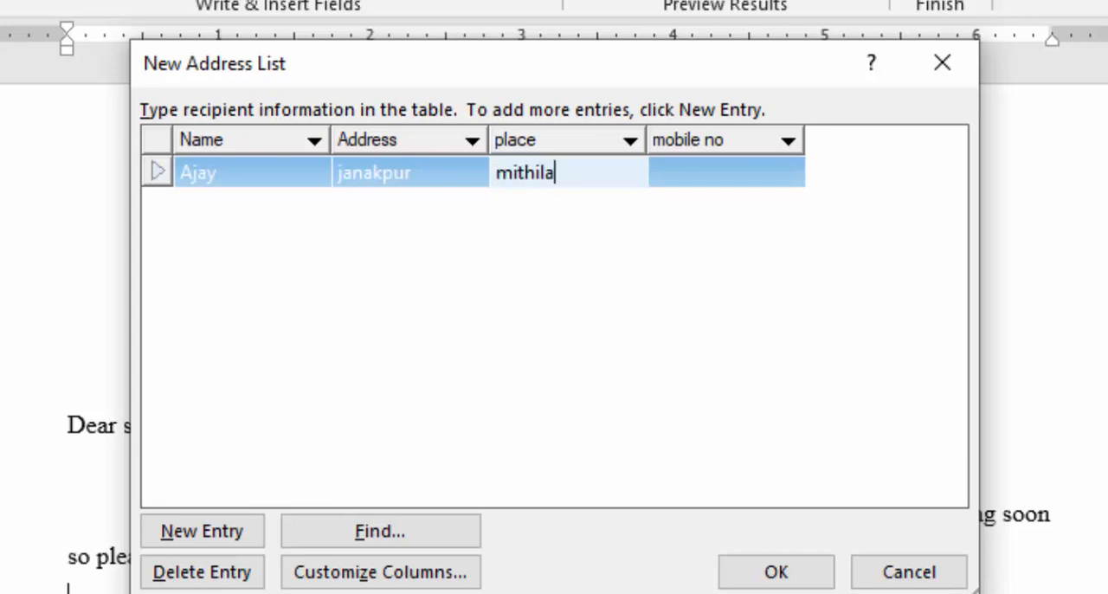
{"action": "key", "text": "Tab"}
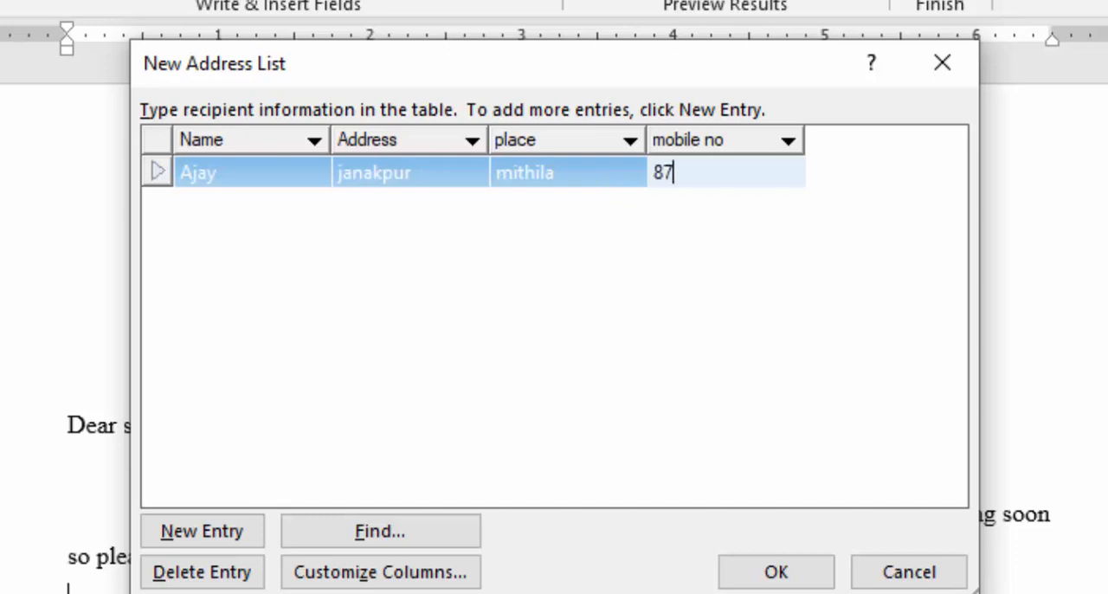
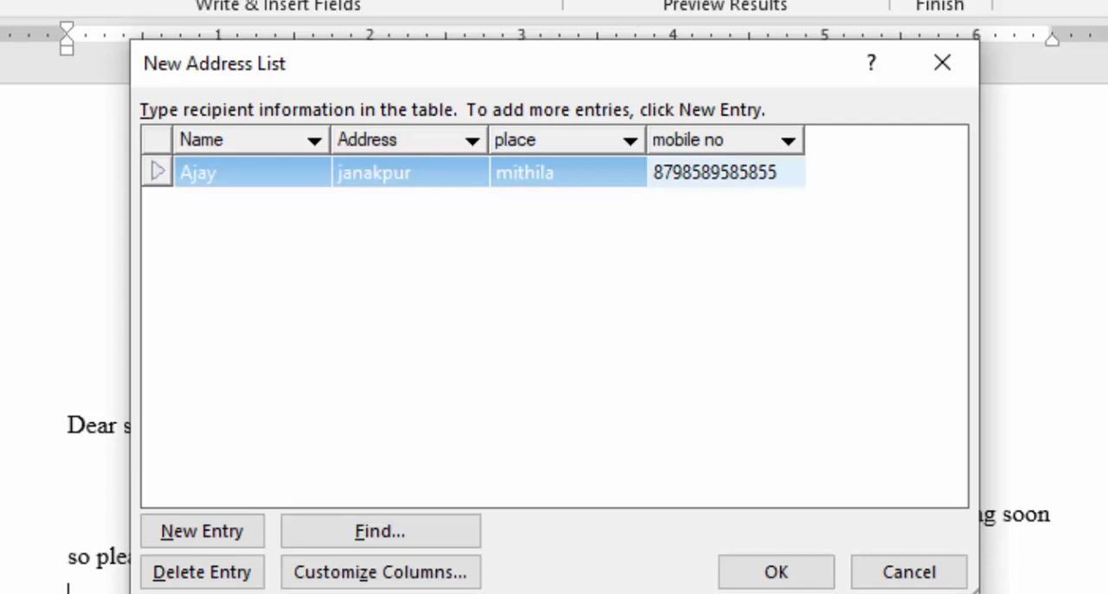
{"action": "key", "text": "Tab"}
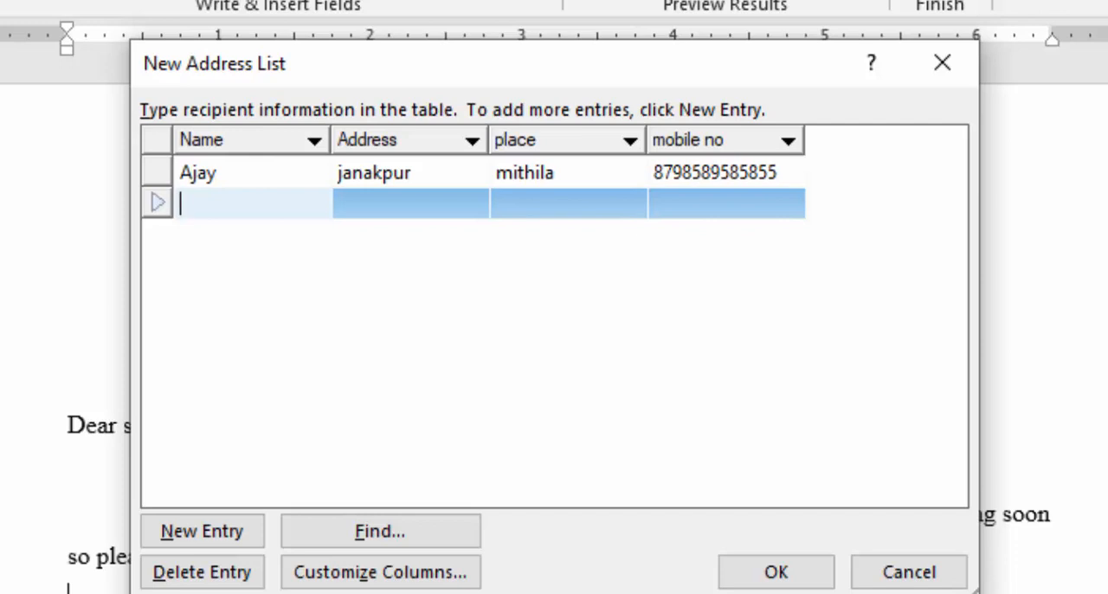
Fill in the second address list entry with the contact's name, address, place and mobile number, and start a third entry.
{"action": "type", "text": "nabin"}
{"action": "key", "text": "Tab"}
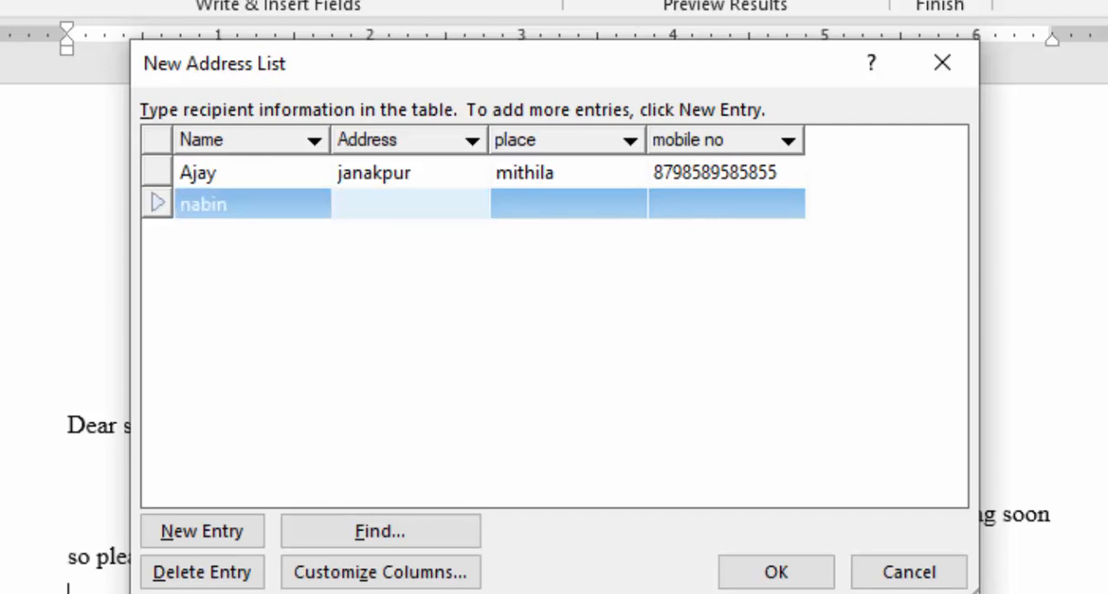
{"action": "type", "text": "Dhangadi"}
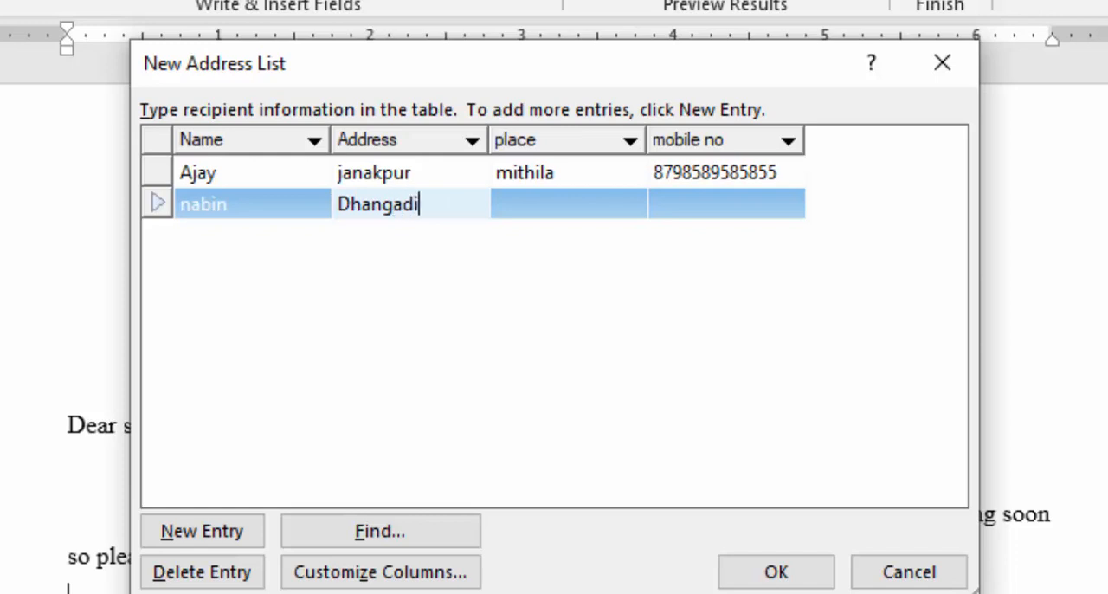
{"action": "key", "text": "Tab"}
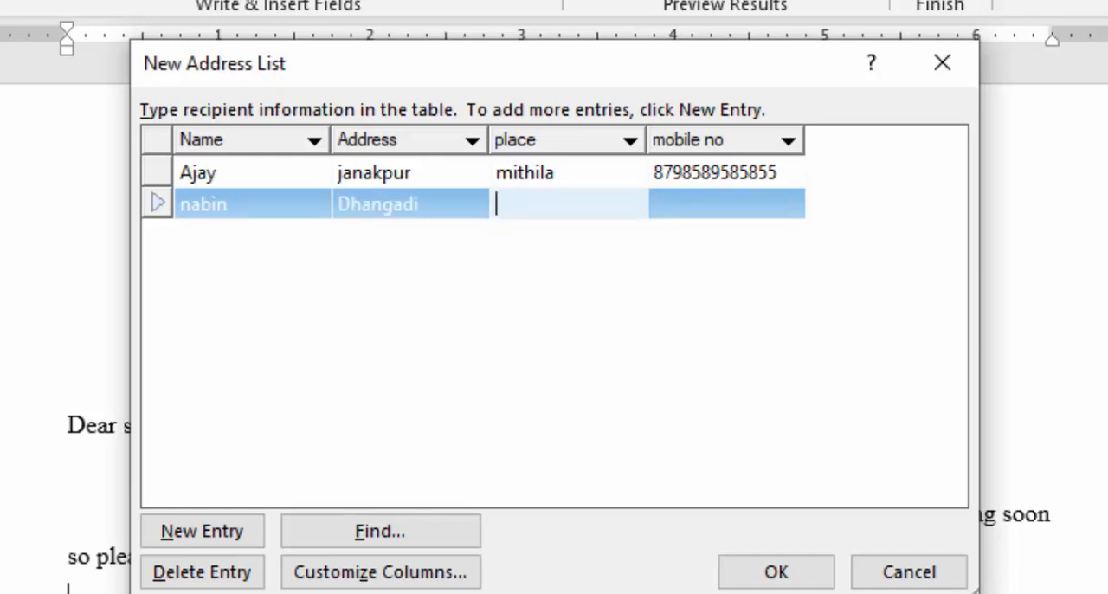
{"action": "type", "text": "campus"}
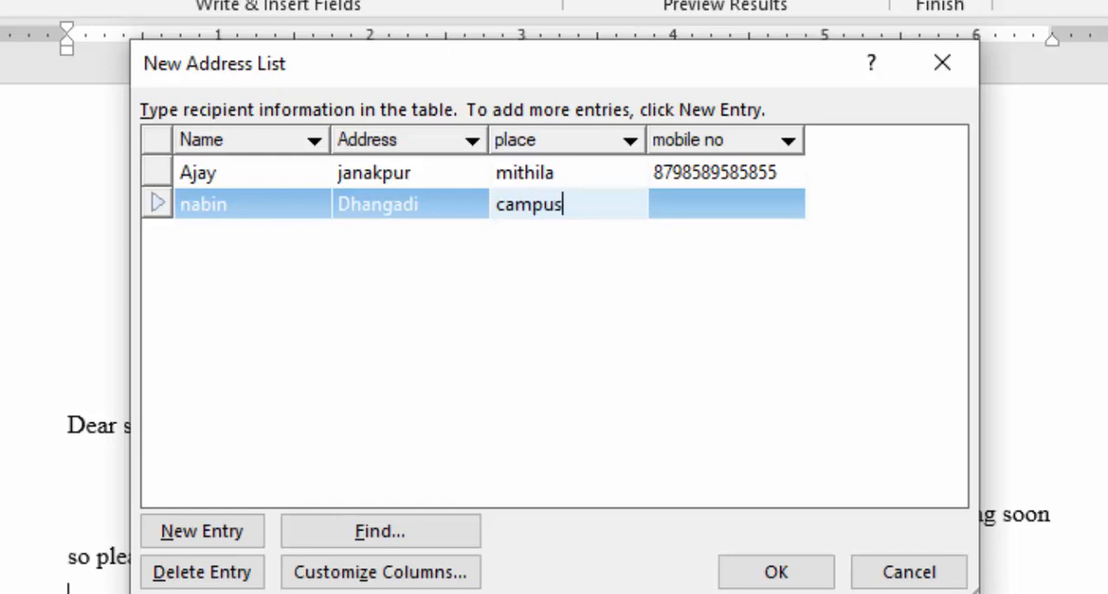
{"action": "type", "text": "road"}
{"action": "key", "text": "Tab"}
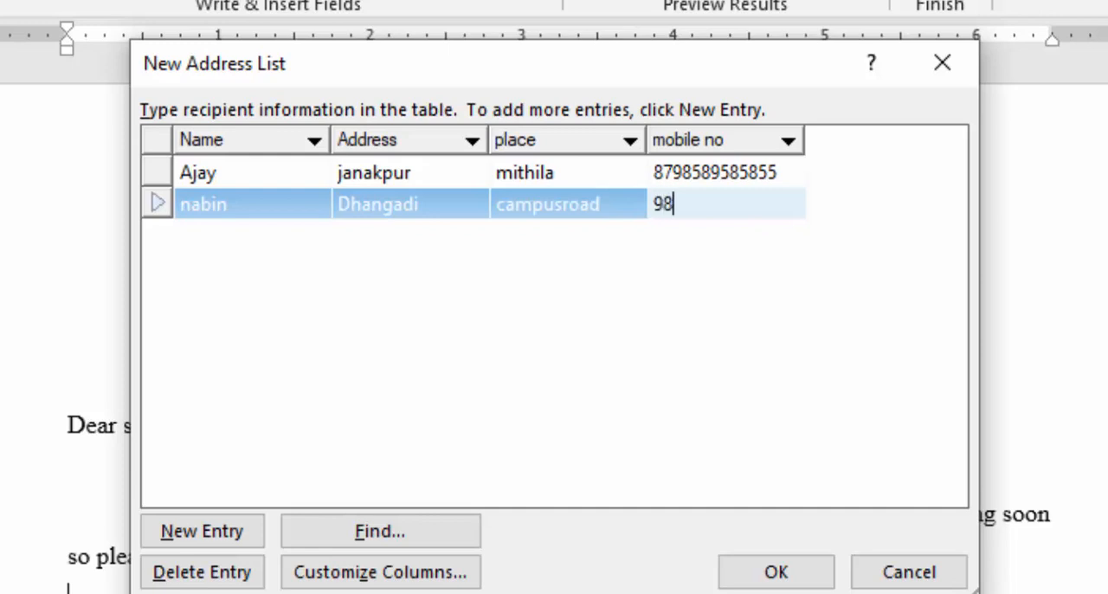
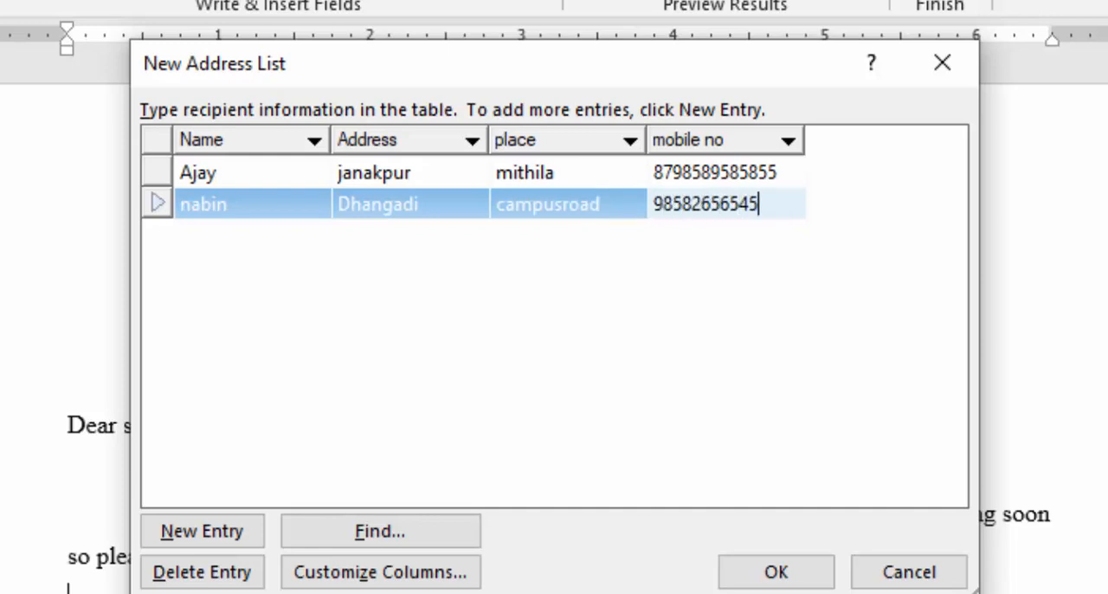
{"action": "key", "text": "Tab"}
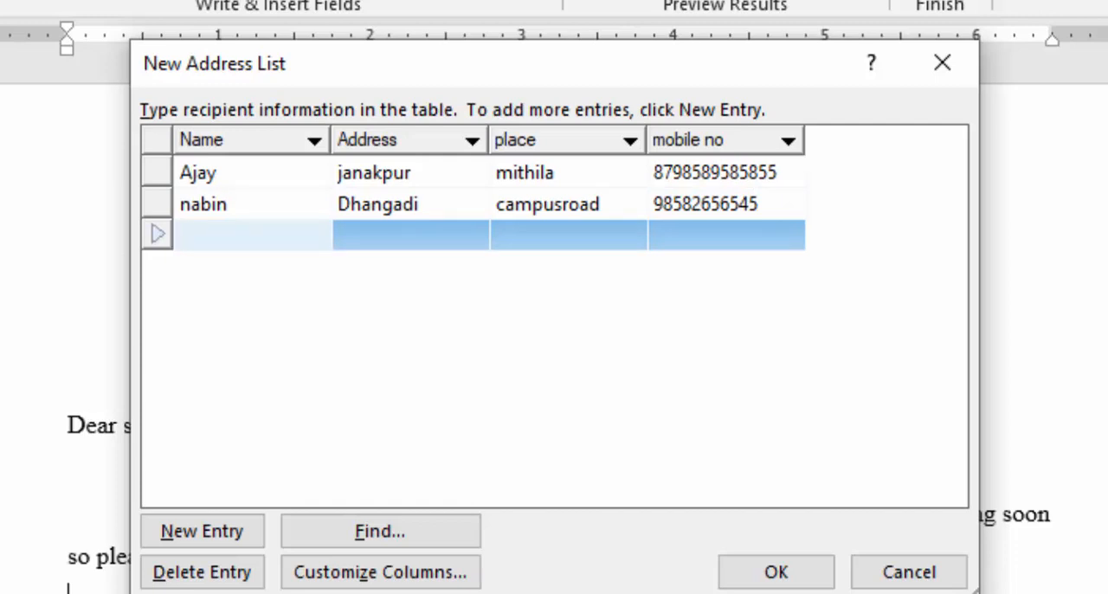
Complete the third address list entry with the contact's name, address, place and mobile number.
{"action": "type", "text": "Anup"}
{"action": "key", "text": "Tab"}
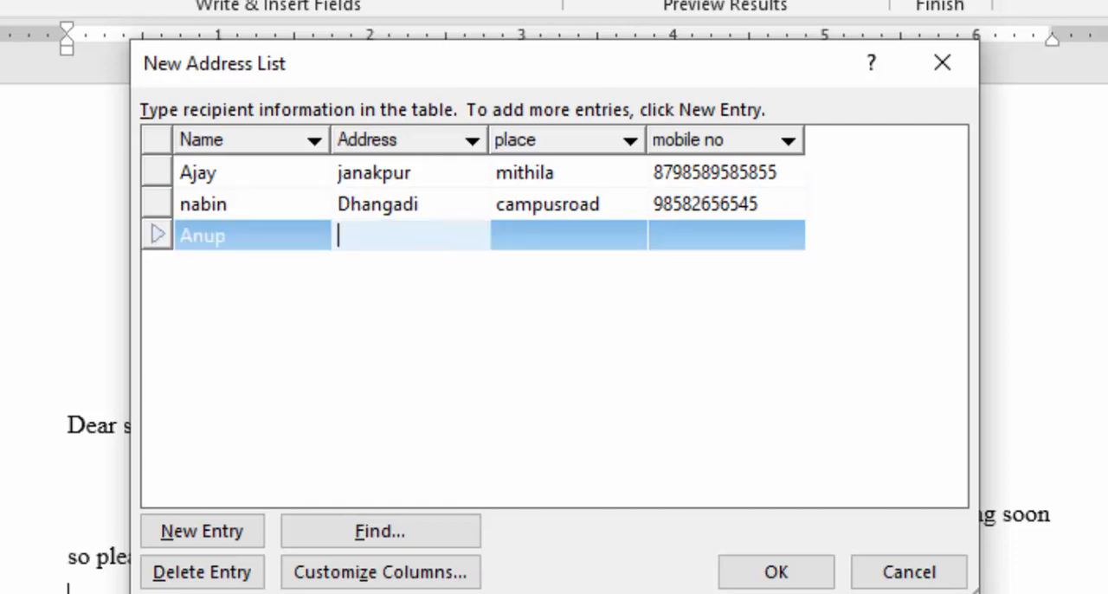
{"action": "type", "text": "Therathum"}
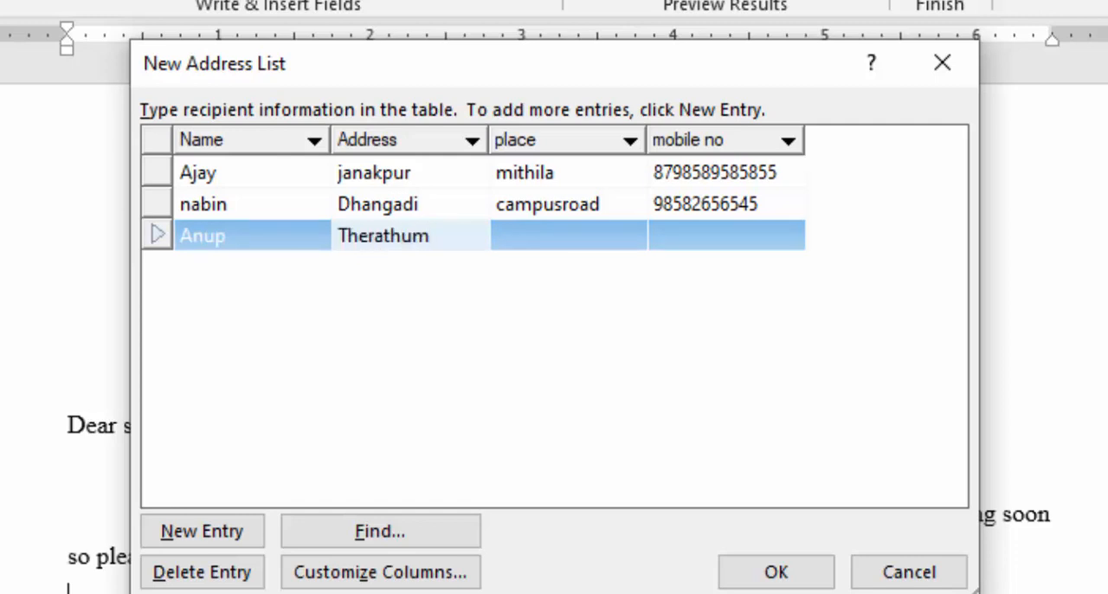
{"action": "key", "text": "Tab"}
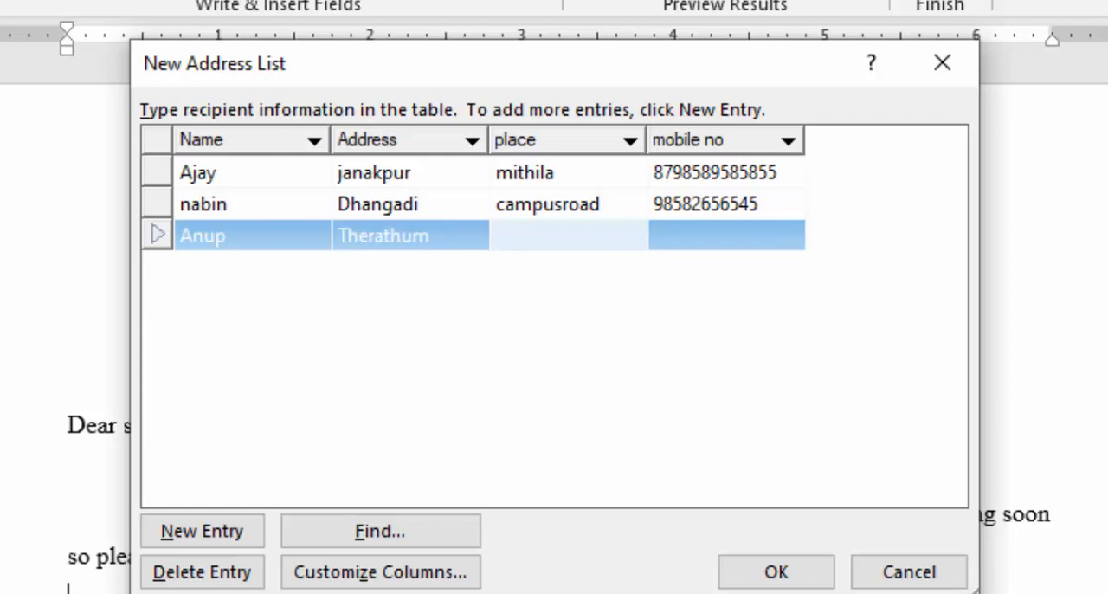
{"action": "type", "text": "okhera"}
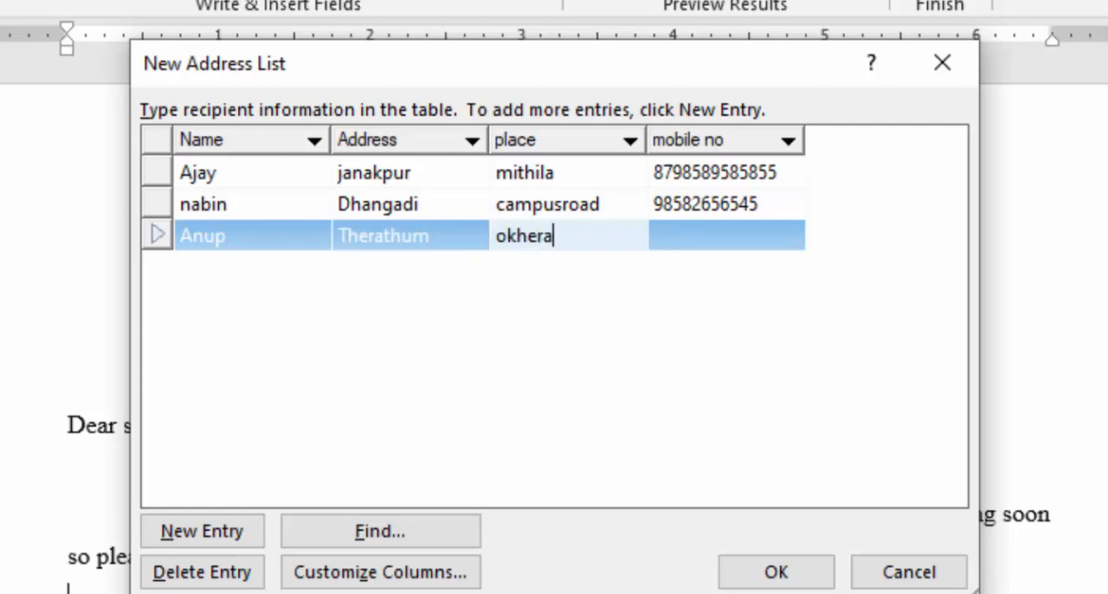
{"action": "key", "text": "Tab"}
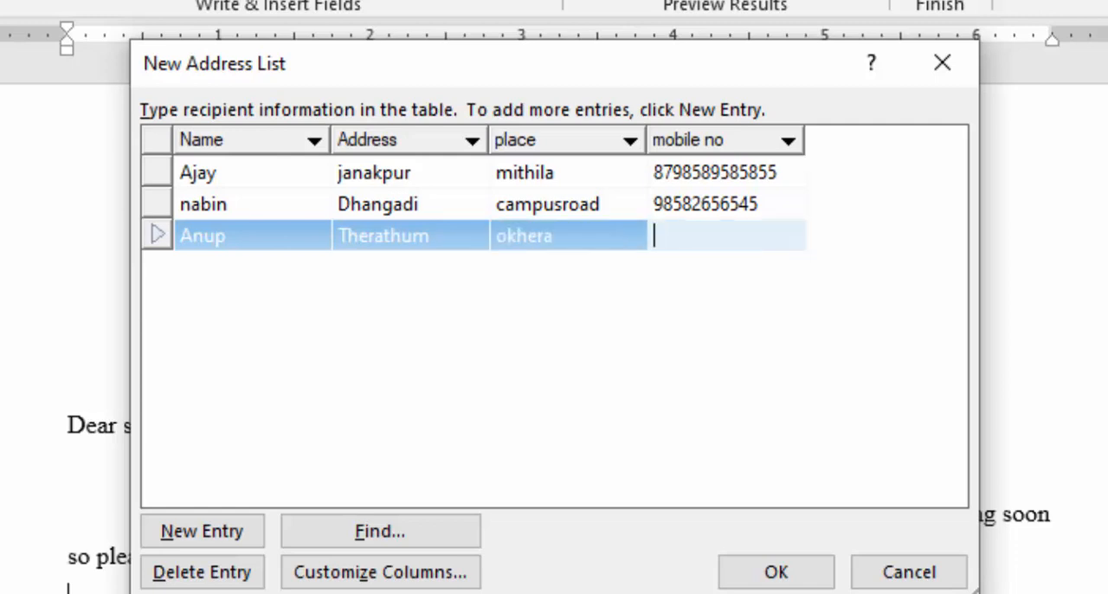
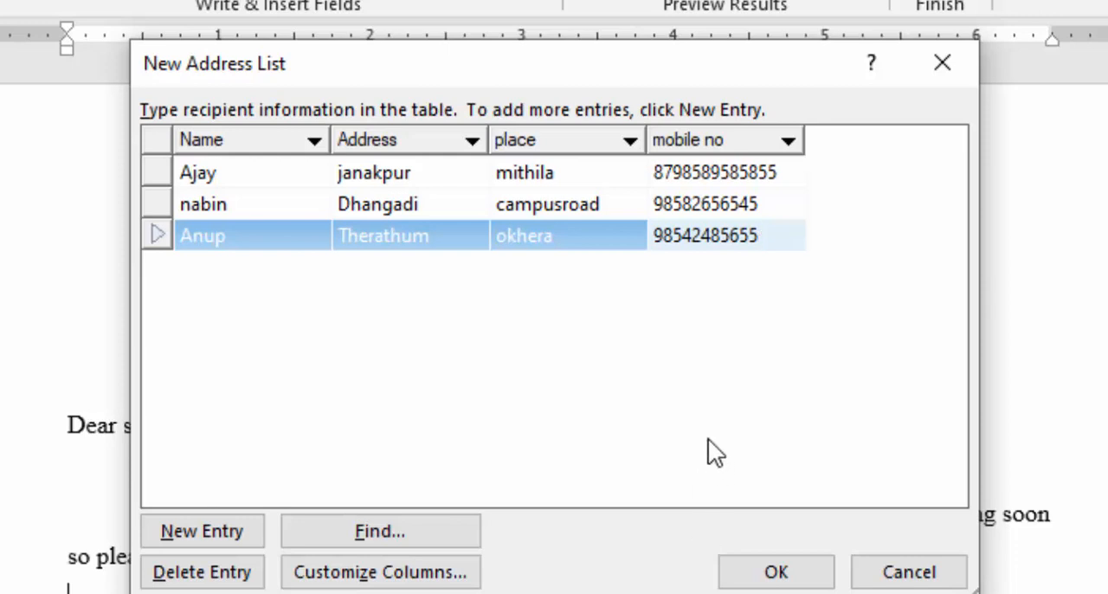
{"action": "key", "text": "Tab"}
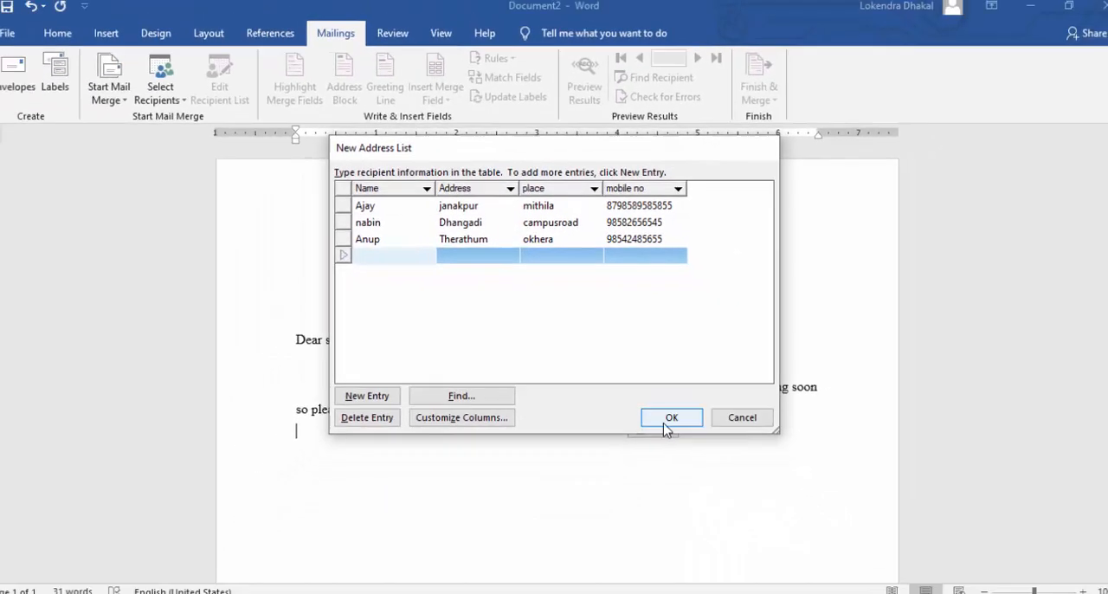
Accept the address list and save it as LIST OF FRIENDS in the Documents folder.
{"action": "left_click", "coordinate": [776, 571]}
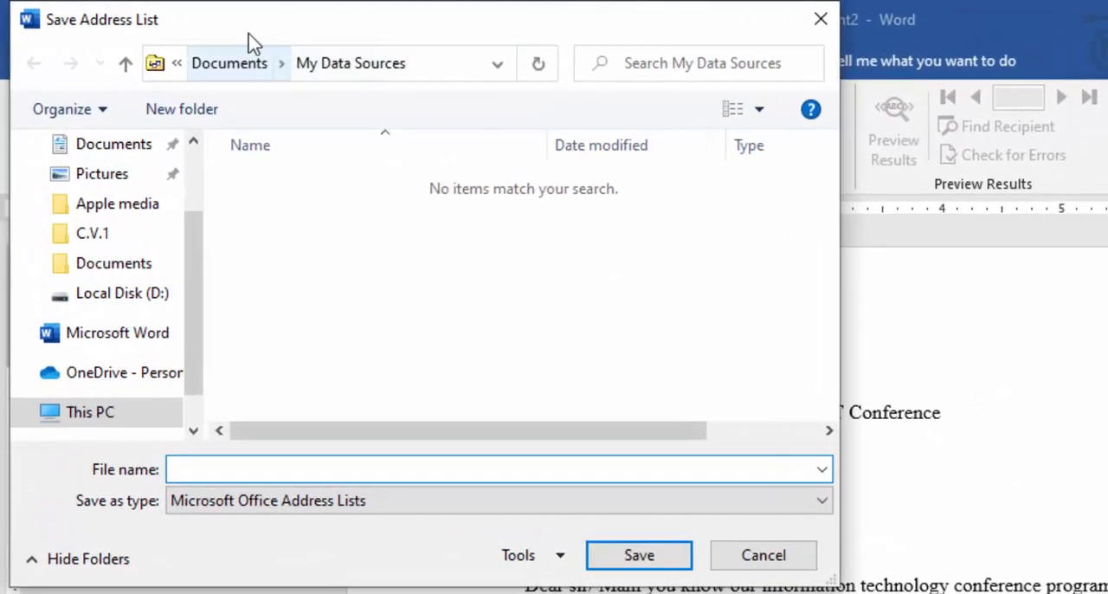
{"action": "left_click_drag", "start_coordinate": [245, 36], "coordinate": [722, 182]}
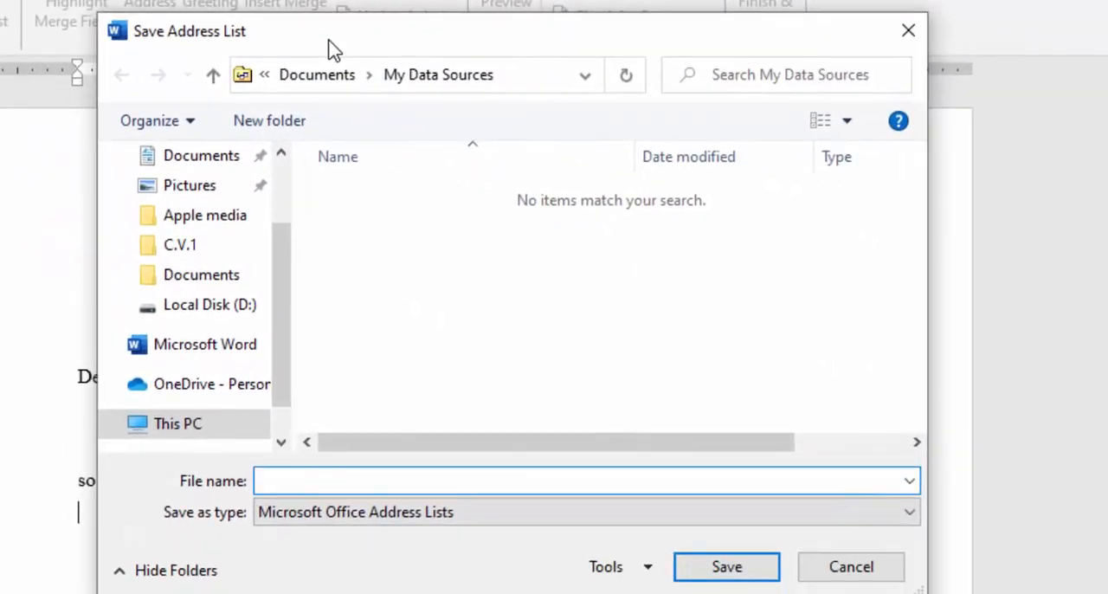
{"action": "left_click", "coordinate": [309, 482]}
{"action": "type", "text": "LIST OF FRIENDS"}
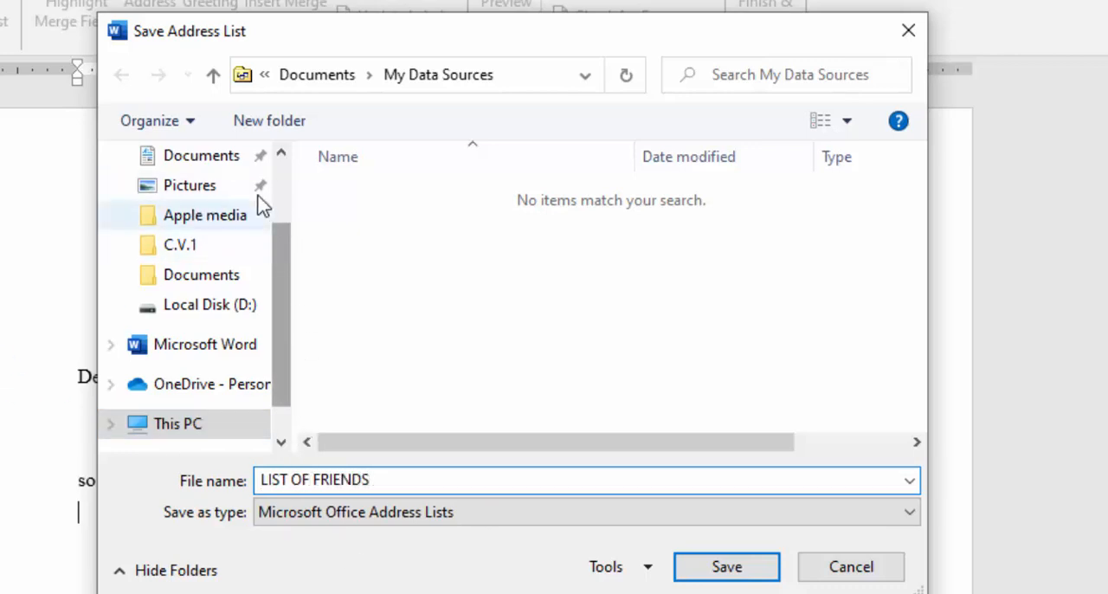
{"action": "left_click", "coordinate": [211, 157]}
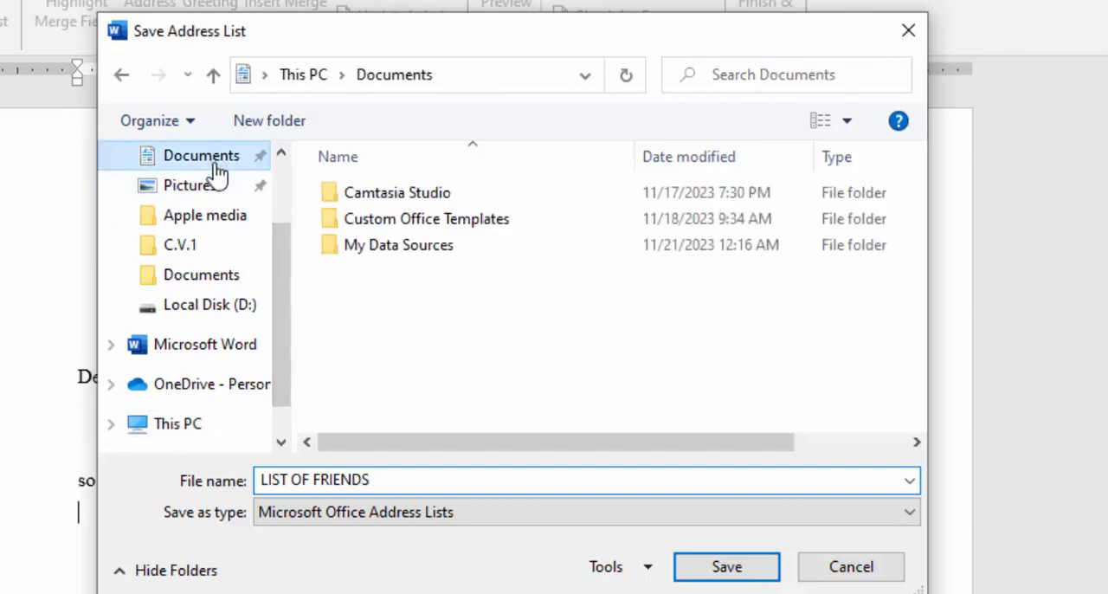
{"action": "left_click", "coordinate": [717, 580]}
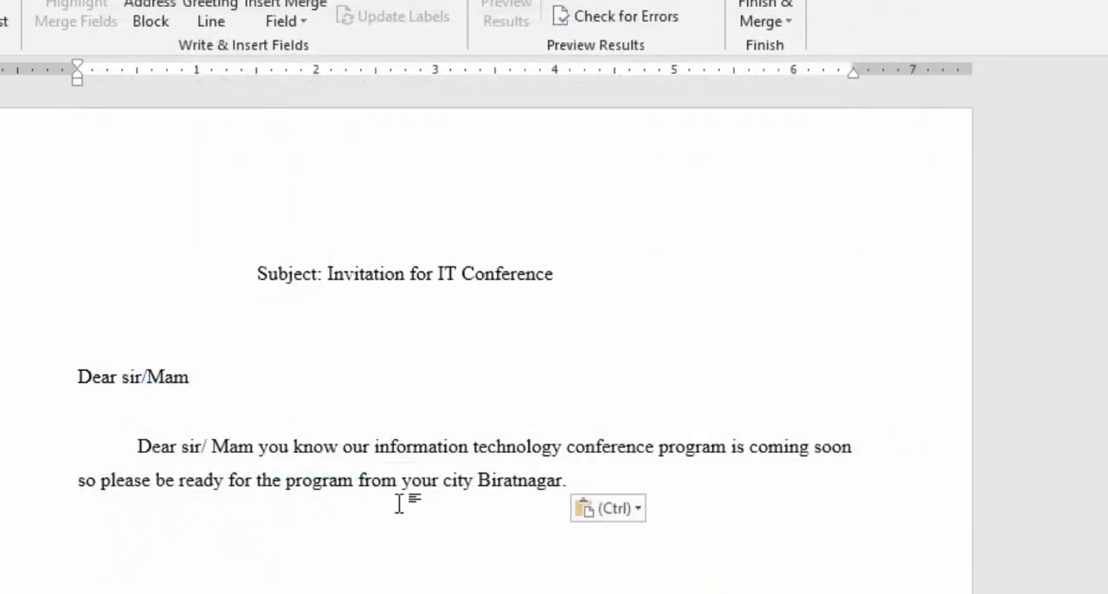
Add two blank lines above the letter's Subject line.
{"action": "left_click", "coordinate": [261, 274]}
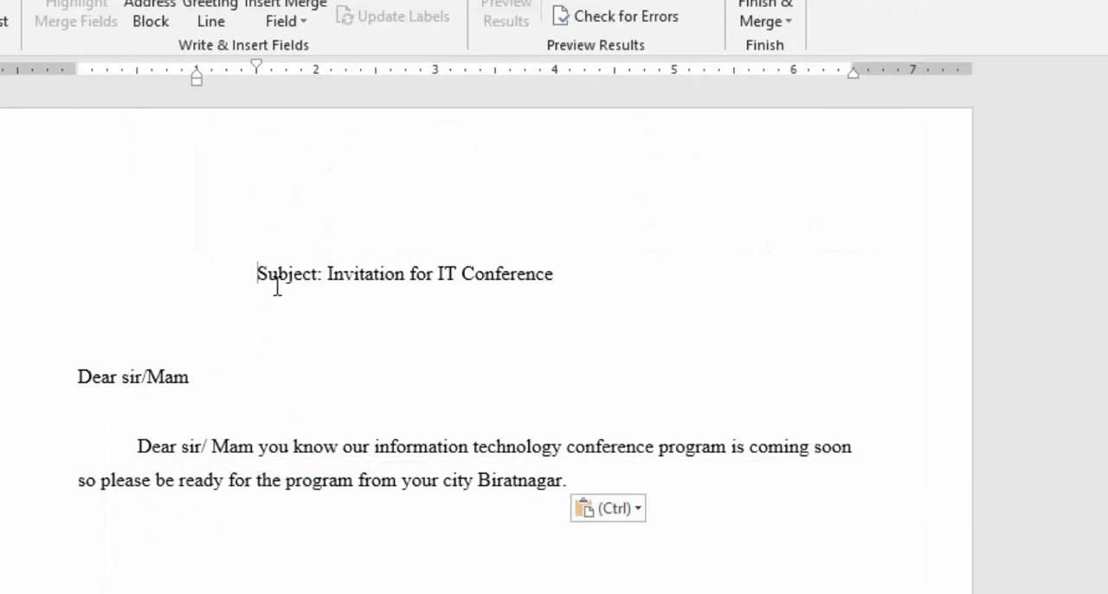
{"action": "key", "text": "Return"}
{"action": "key", "text": "Return"}
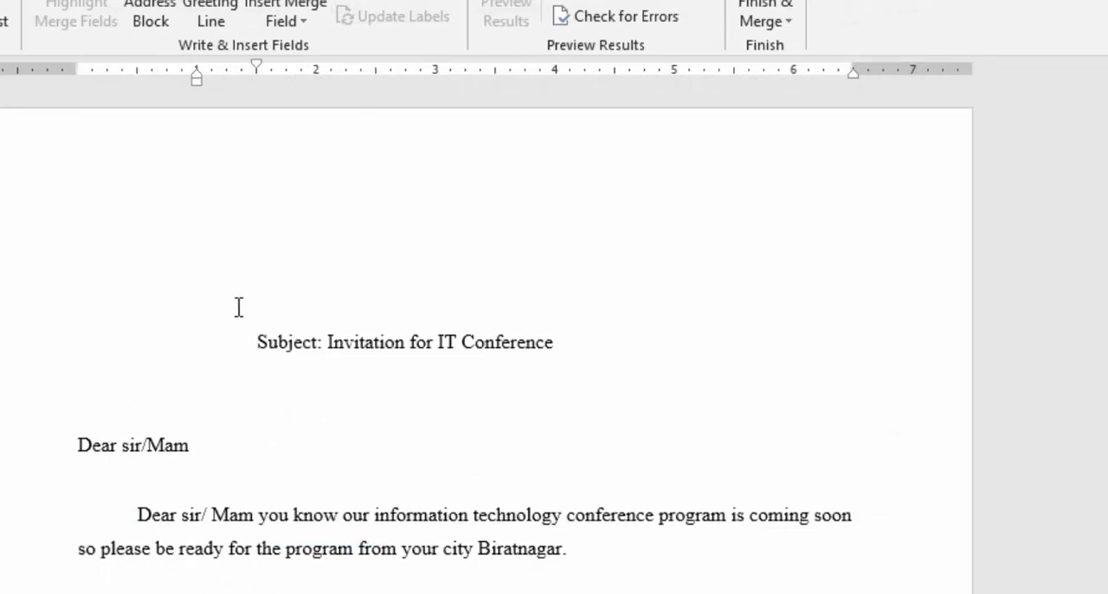
Insert the Name and Address merge fields on separate lines above the Subject line, starting a new line after each.
{"action": "left_click", "coordinate": [202, 252]}
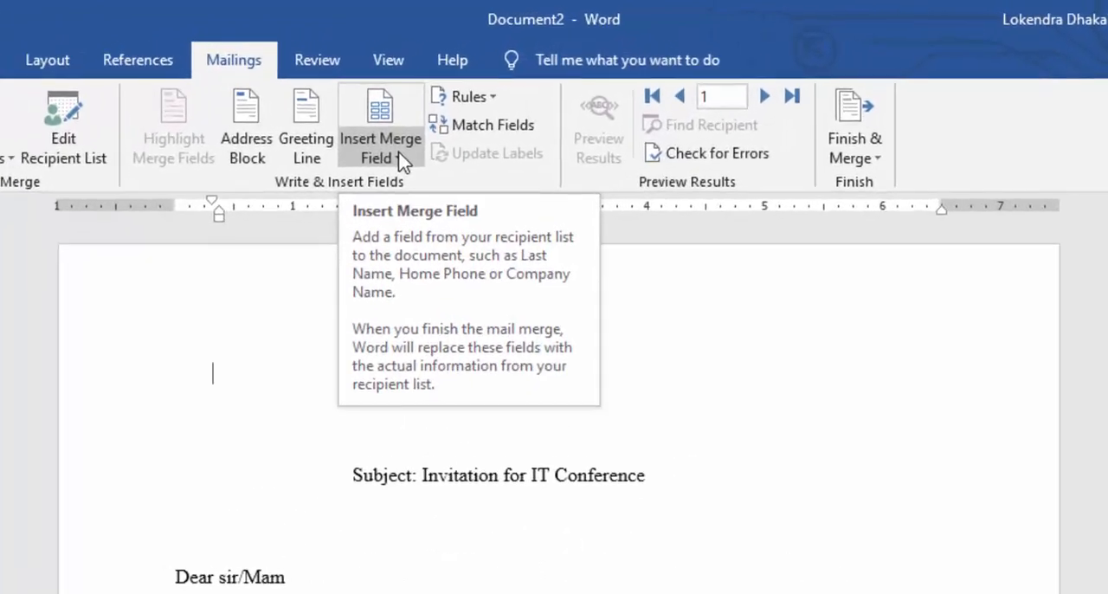
{"action": "left_click", "coordinate": [451, 102]}
{"action": "left_click", "coordinate": [353, 229]}
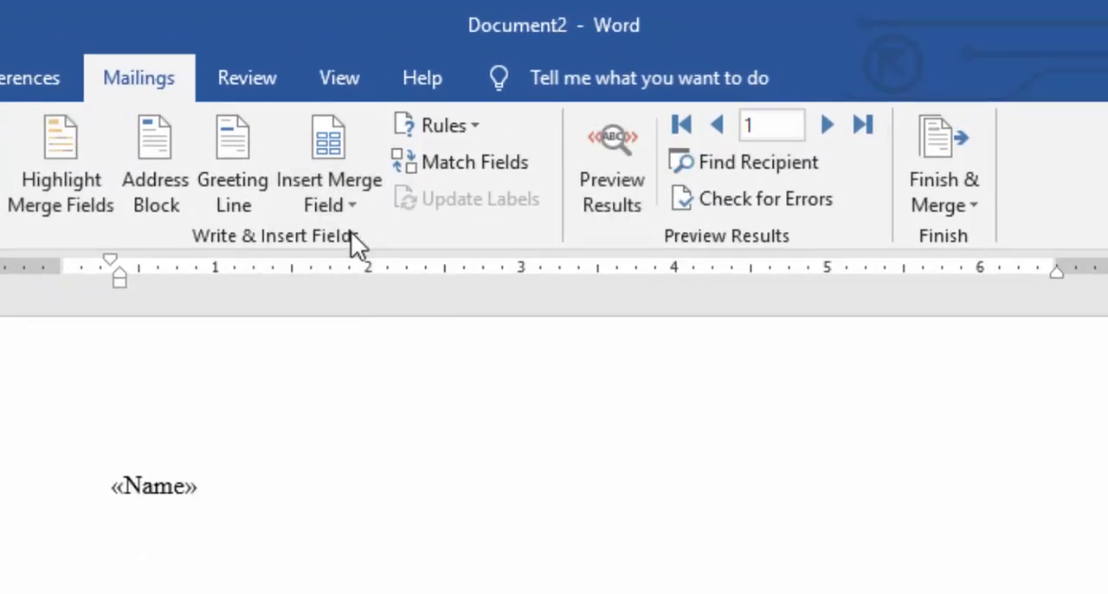
{"action": "key", "text": "Return"}
{"action": "left_click", "coordinate": [352, 208]}
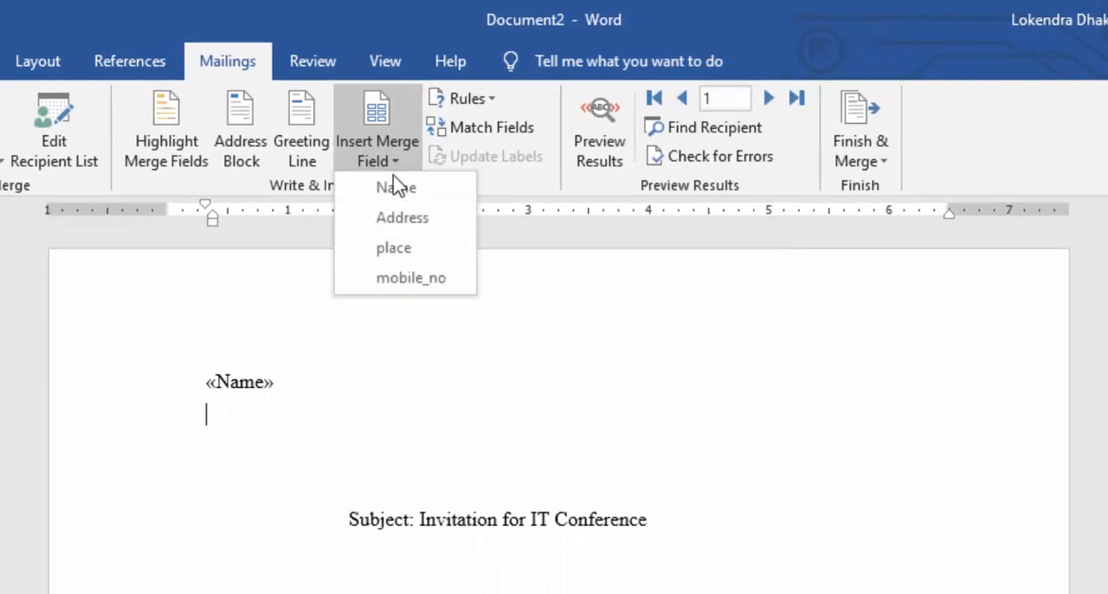
{"action": "left_click", "coordinate": [397, 220]}
{"action": "key", "text": "Return"}
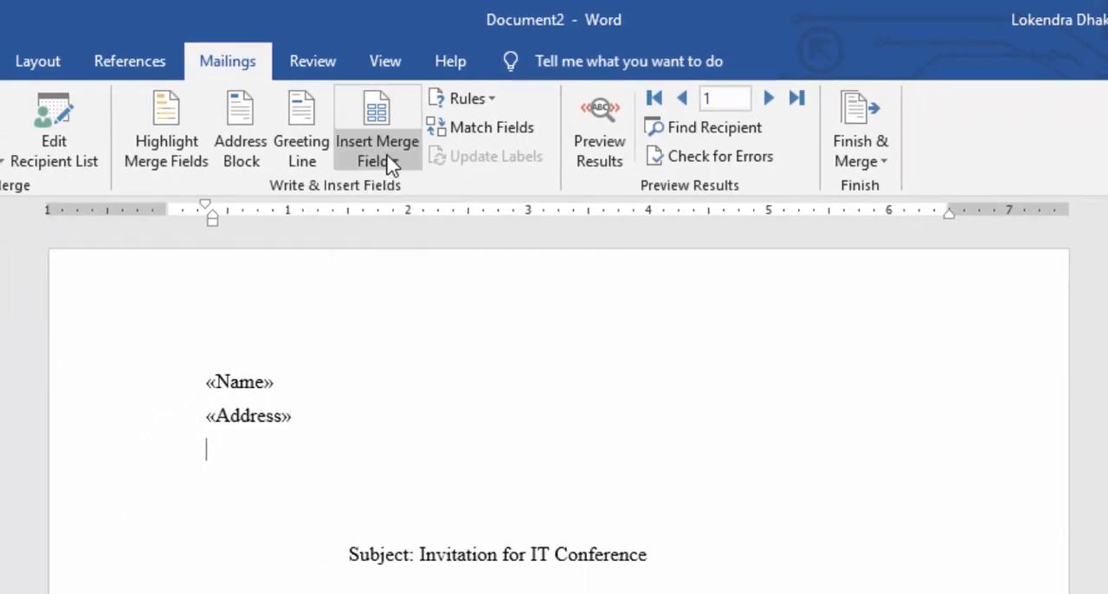
Insert the place and mobile_no merge fields on separate lines below the Address field, ending with a new line.
{"action": "left_click", "coordinate": [391, 165]}
{"action": "left_click", "coordinate": [396, 254]}
{"action": "key", "text": "Return"}
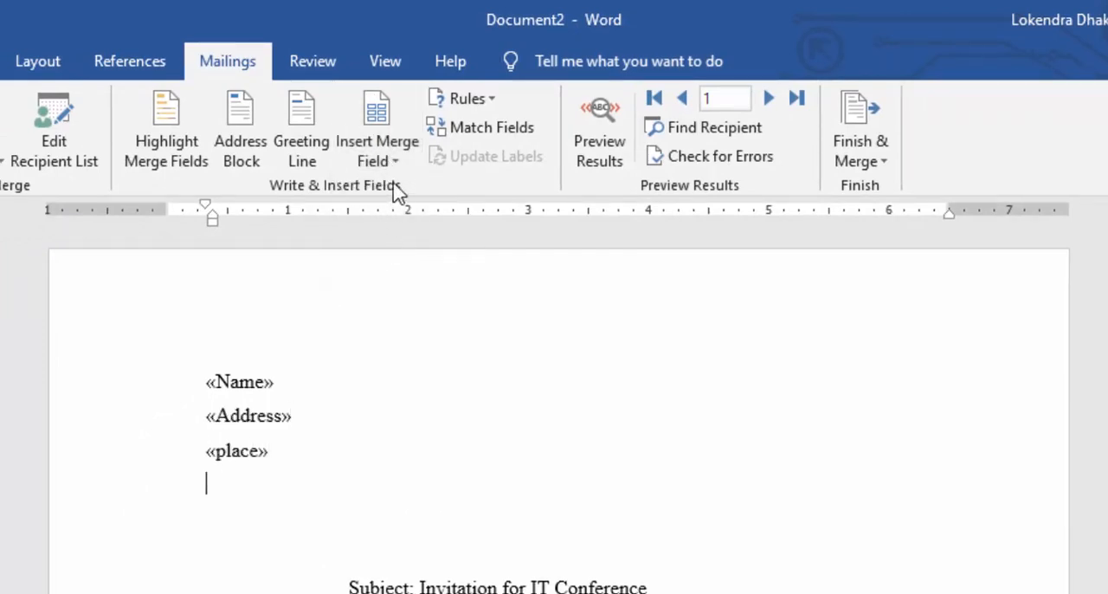
{"action": "left_click", "coordinate": [385, 160]}
{"action": "left_click", "coordinate": [385, 277]}
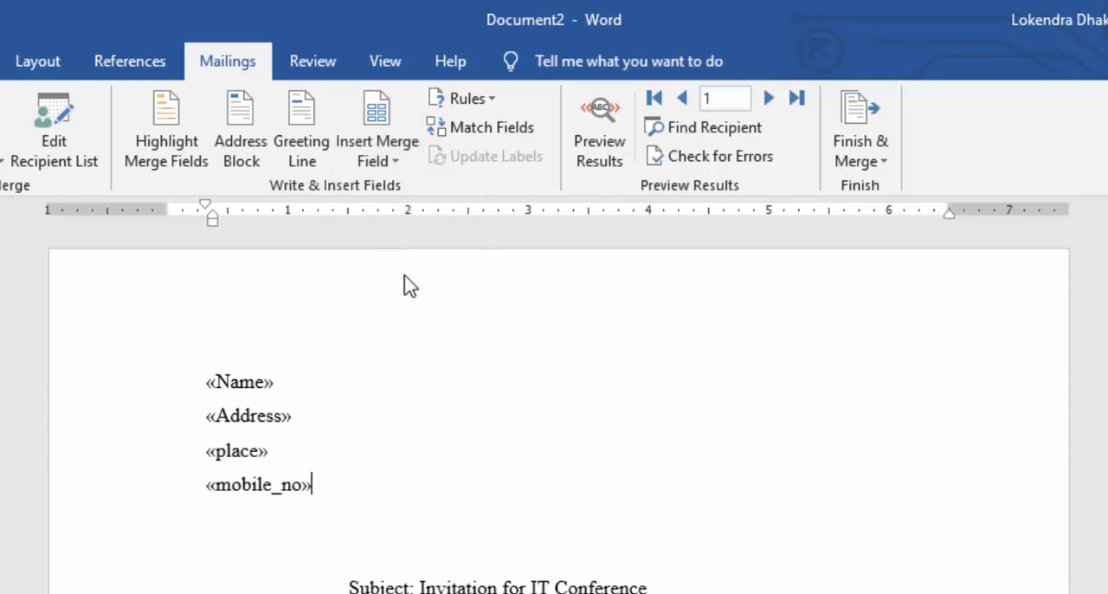
{"action": "key", "text": "Return"}
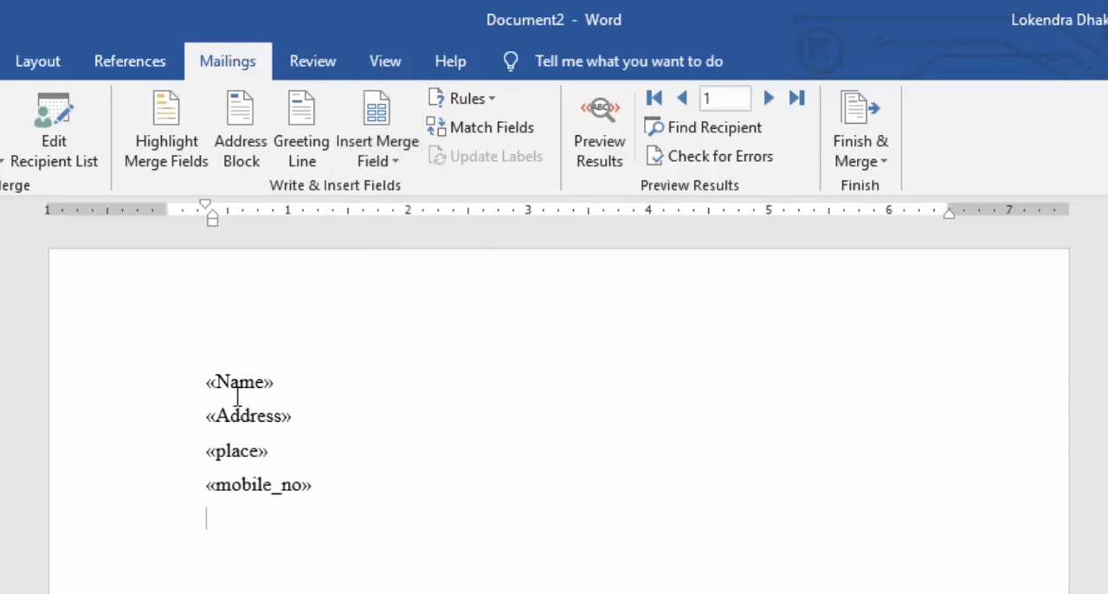
Set the line spacing of the four merge field lines, Name through mobile_no, to Single.
{"action": "left_click_drag", "start_coordinate": [212, 384], "coordinate": [320, 484]}
{"action": "right_click", "coordinate": [247, 417]}
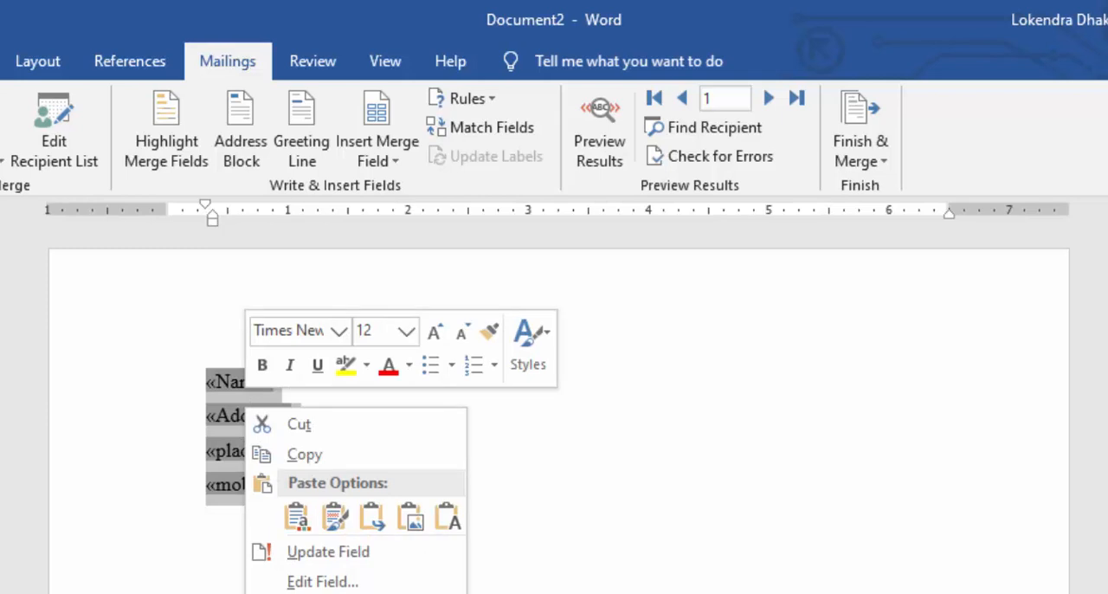
{"action": "left_click", "coordinate": [299, 593]}
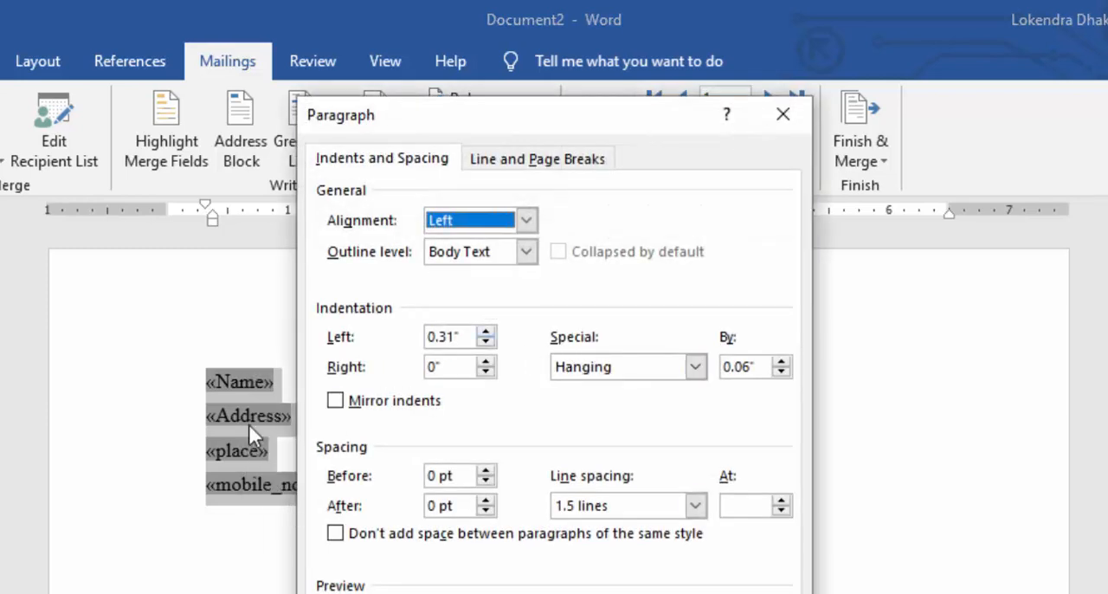
{"action": "left_click", "coordinate": [695, 505]}
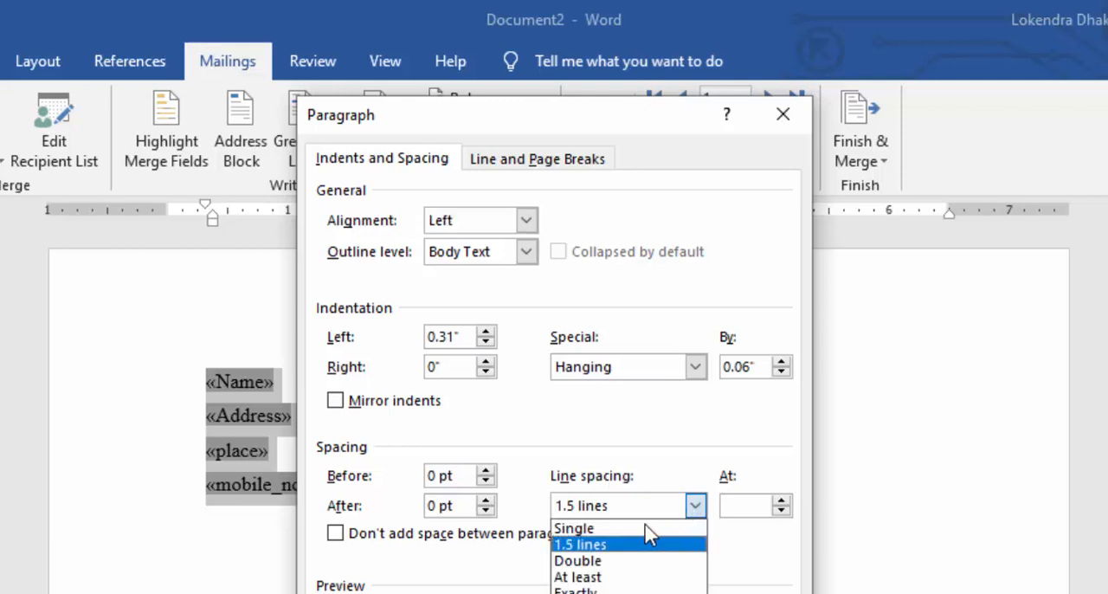
{"action": "left_click", "coordinate": [639, 525]}
{"action": "left_click", "coordinate": [658, 593]}
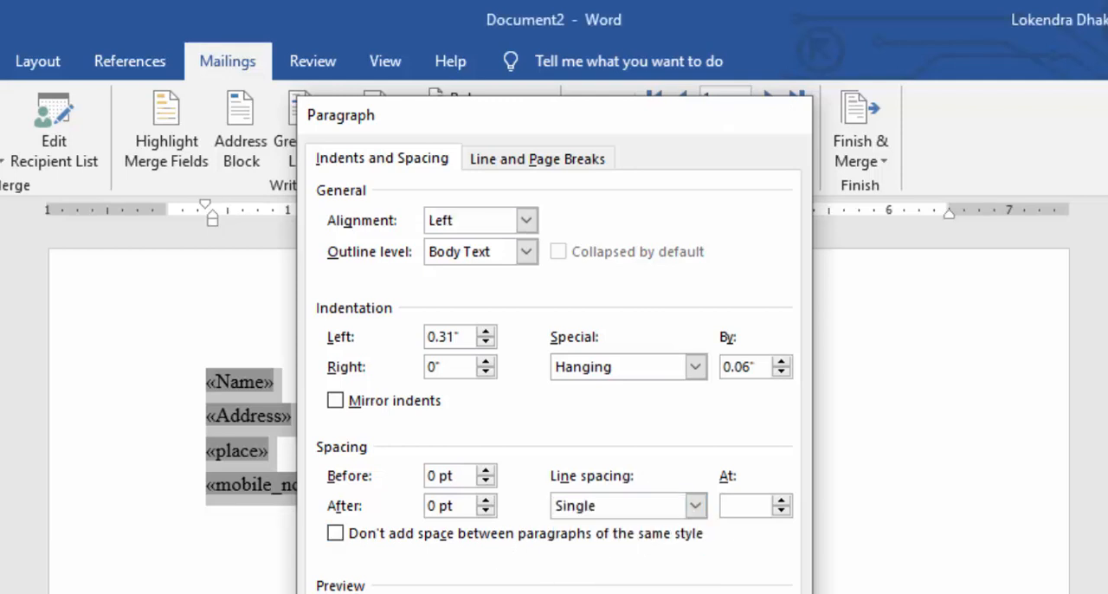
{"action": "left_click", "coordinate": [335, 427]}
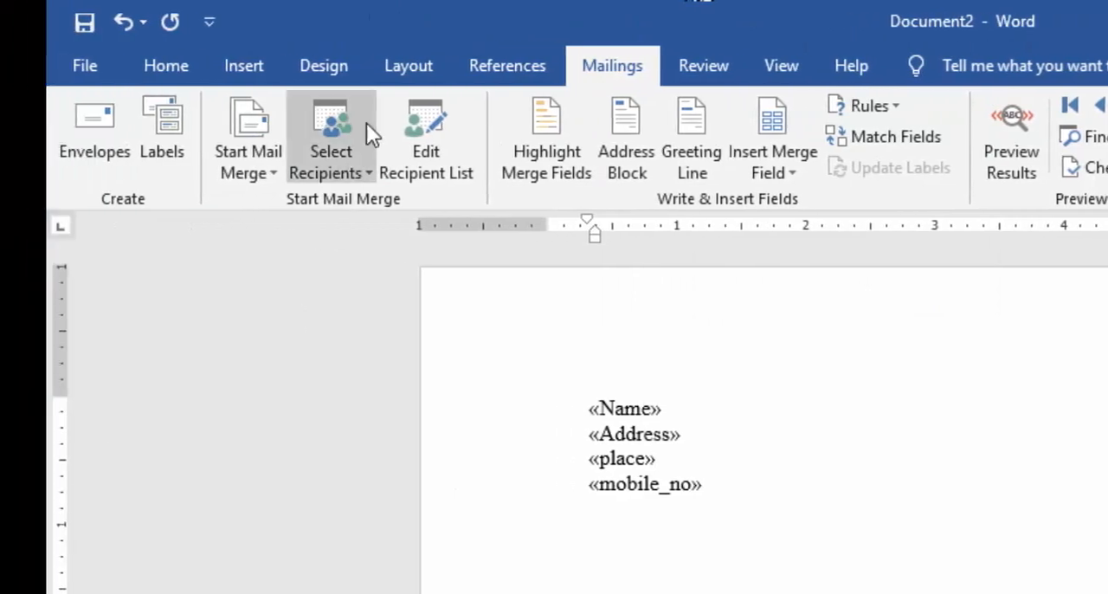
Open the mail merge recipient list for editing and check its entries and sort options.
{"action": "left_click", "coordinate": [441, 171]}
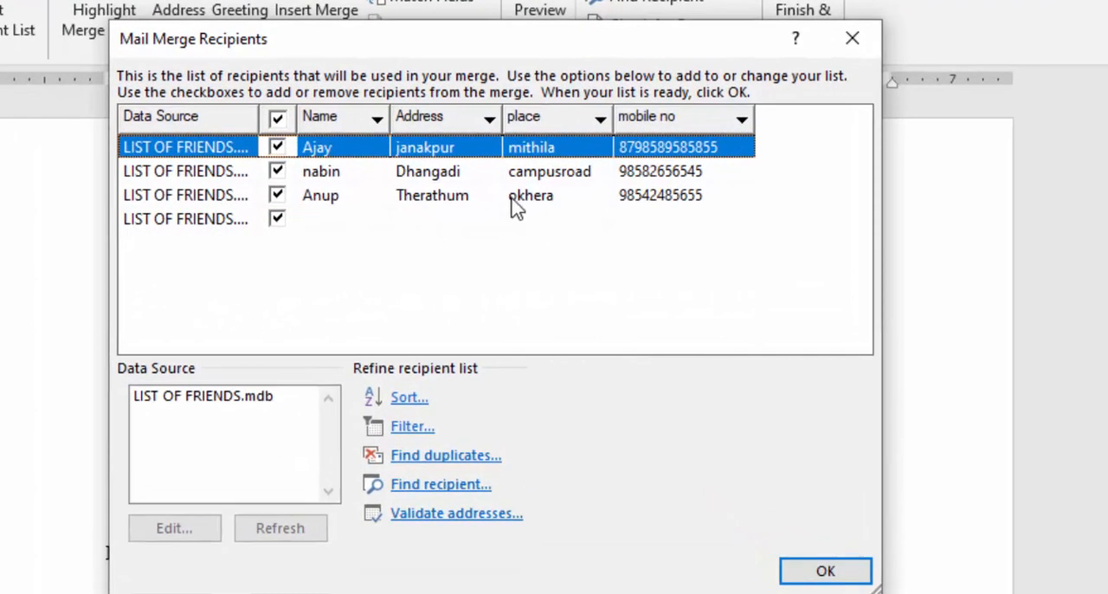
{"action": "left_click", "coordinate": [354, 223]}
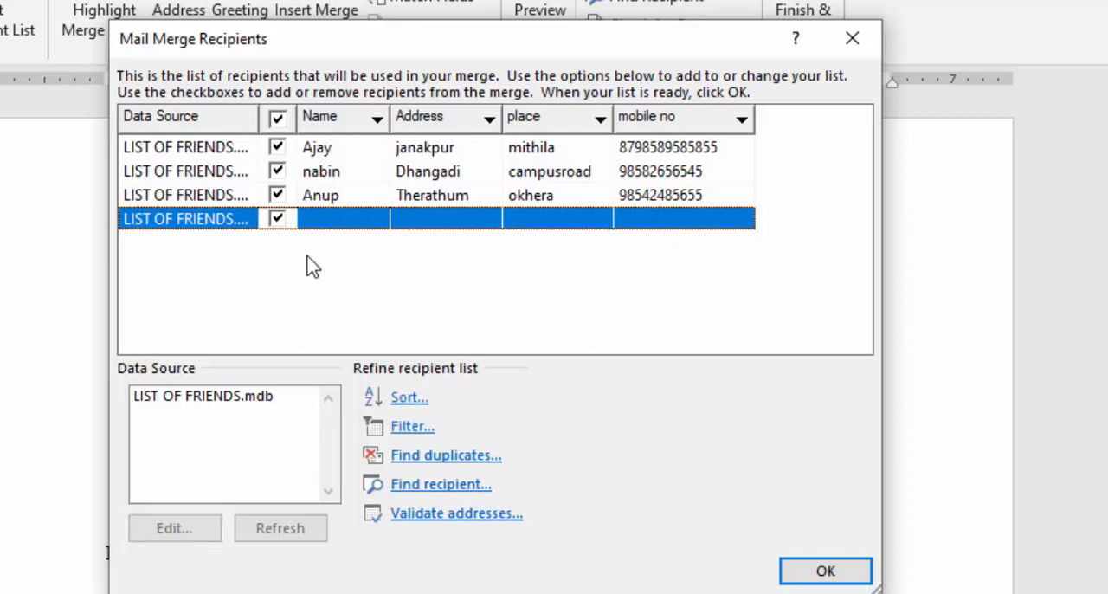
{"action": "left_click", "coordinate": [430, 196]}
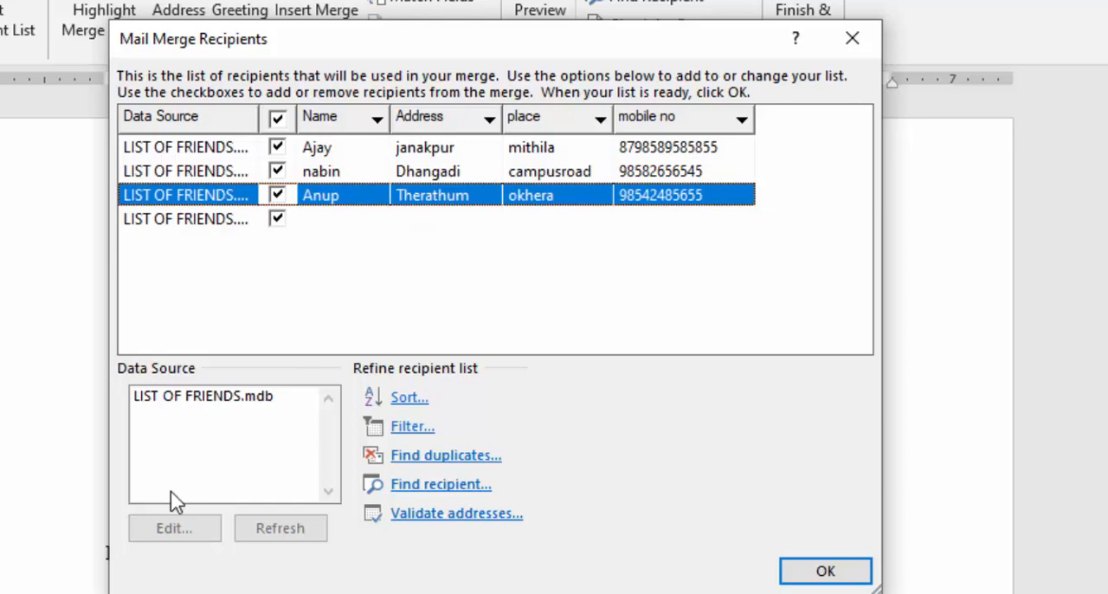
{"action": "left_click", "coordinate": [410, 396]}
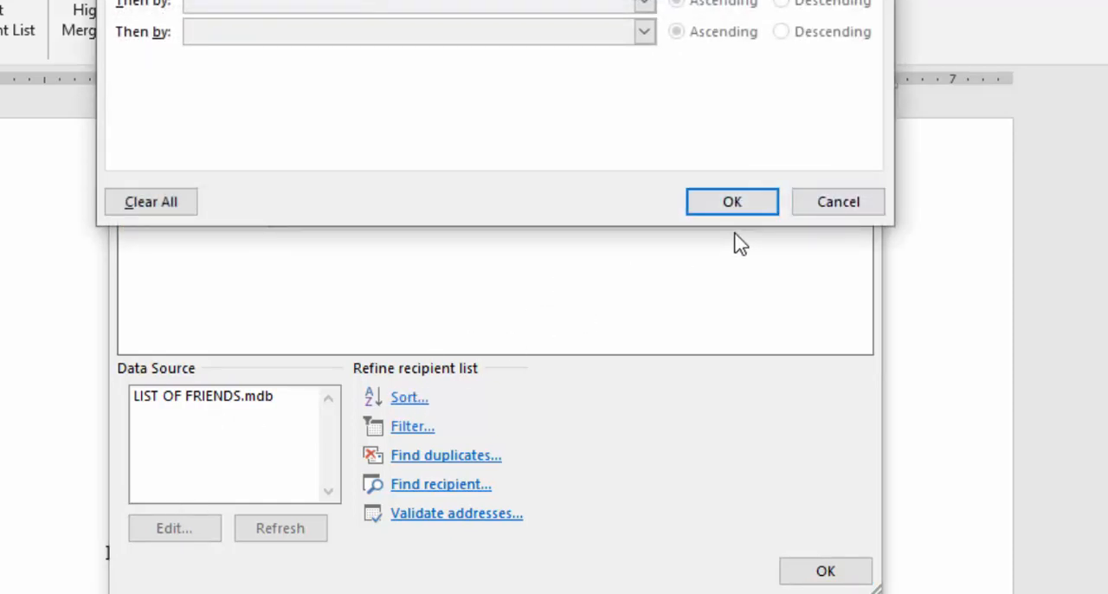
{"action": "key", "text": "Return"}
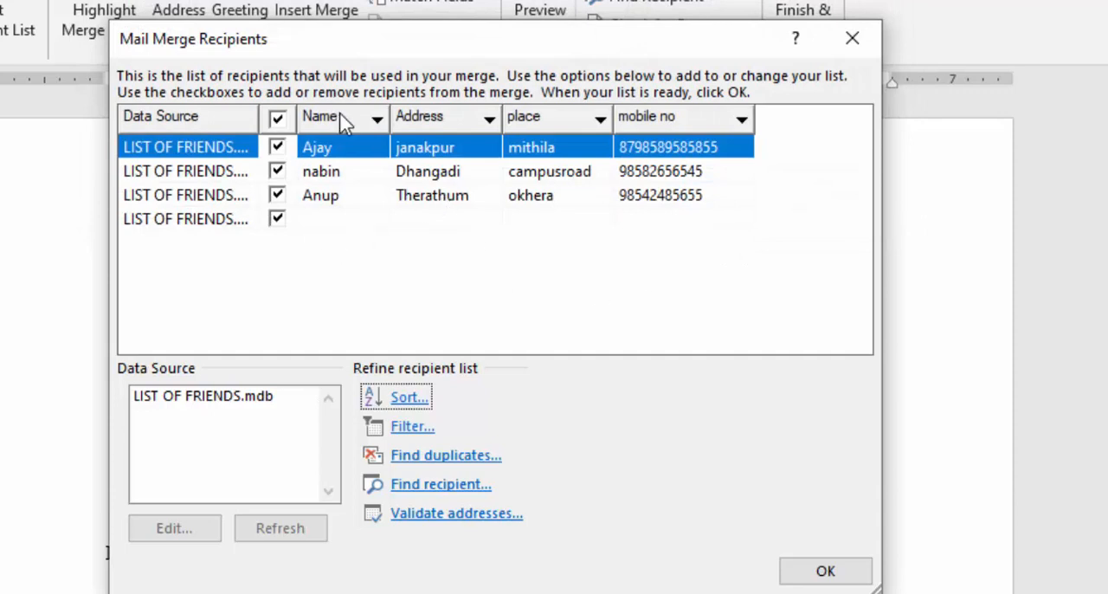
Delete the blank last entry from the LIST OF FRIENDS.mdb data source, save the change and accept the recipient list.
{"action": "left_click", "coordinate": [218, 396]}
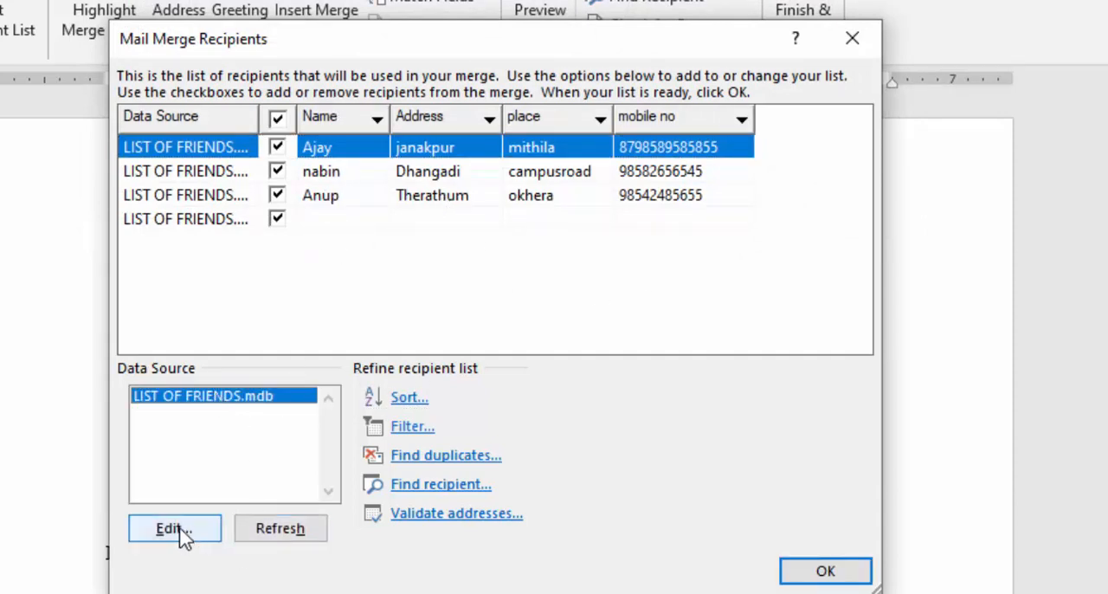
{"action": "left_click", "coordinate": [214, 225]}
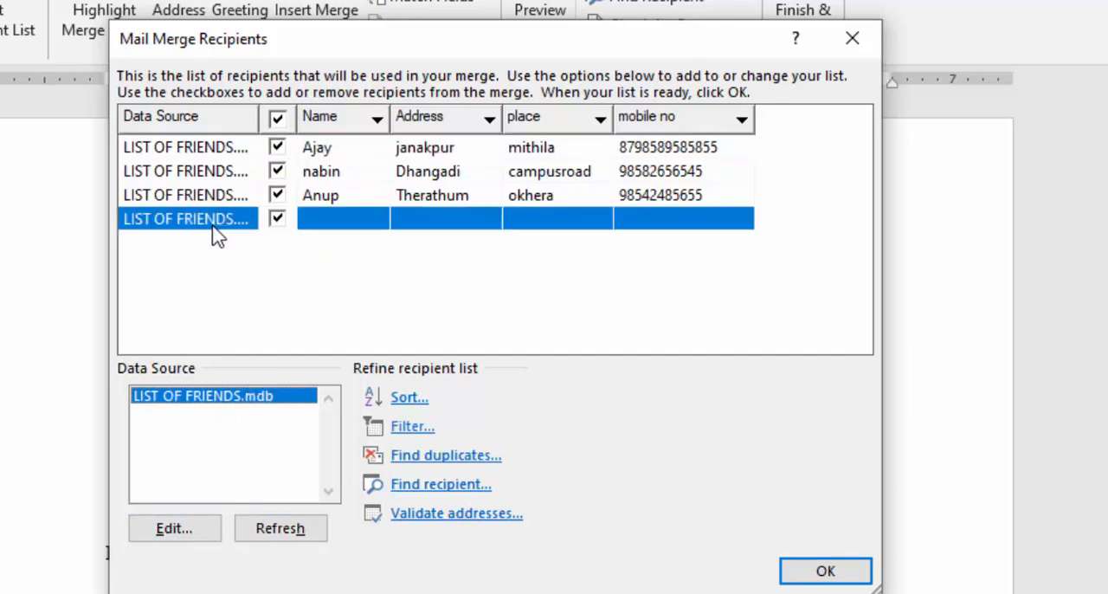
{"action": "left_click", "coordinate": [186, 530]}
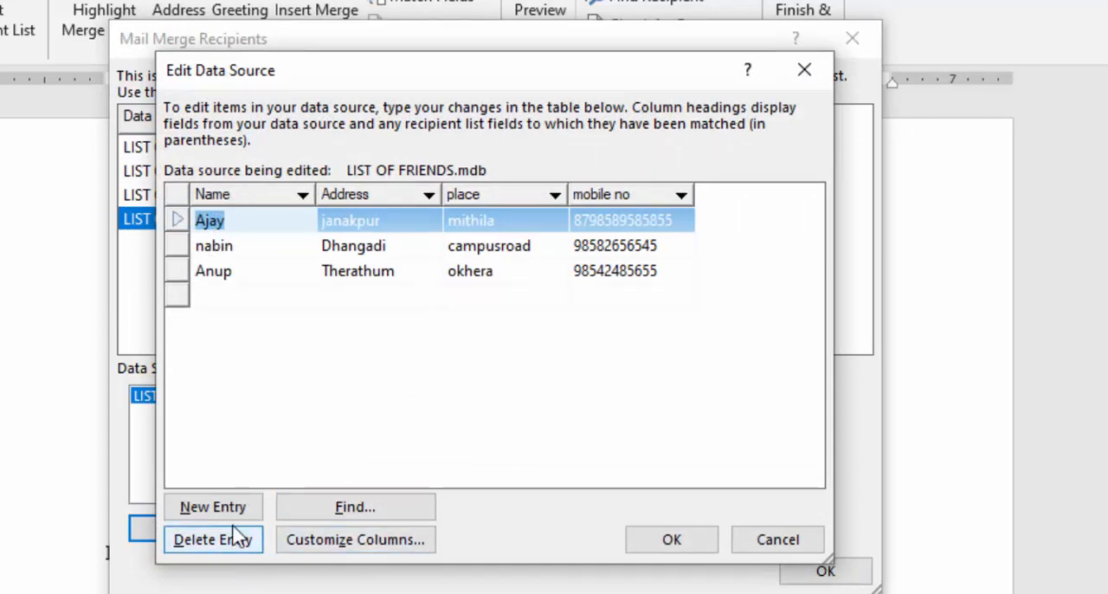
{"action": "left_click", "coordinate": [296, 295]}
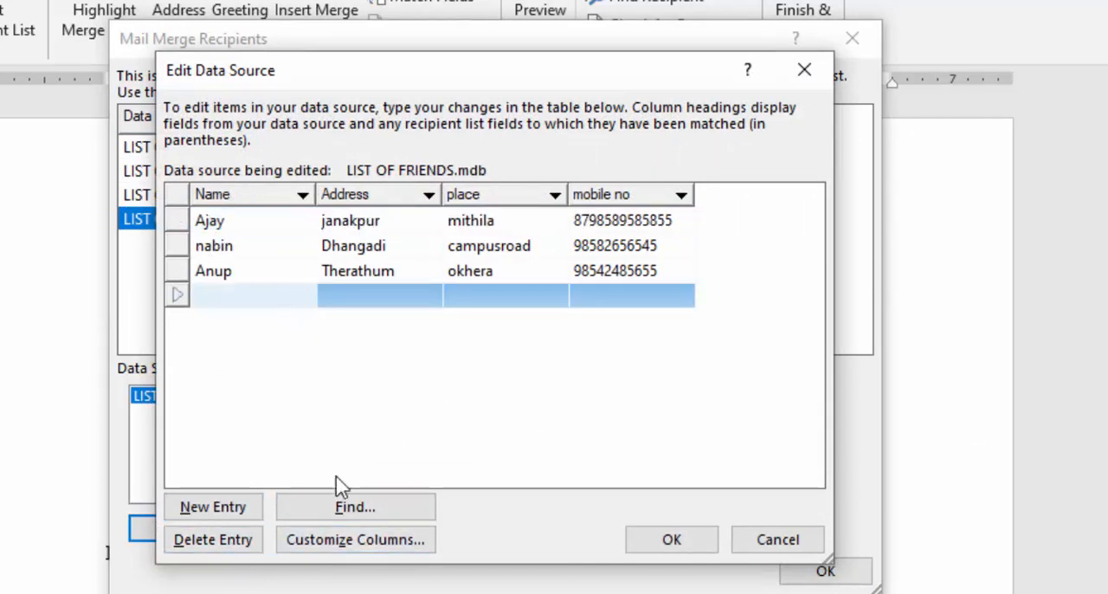
{"action": "left_click", "coordinate": [225, 545]}
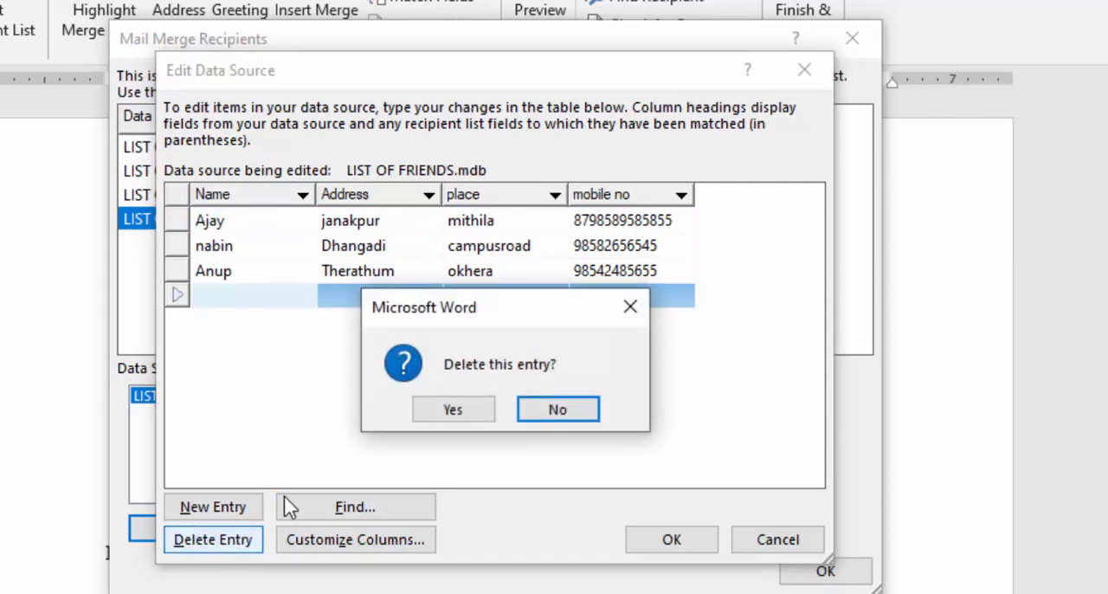
{"action": "left_click", "coordinate": [443, 413]}
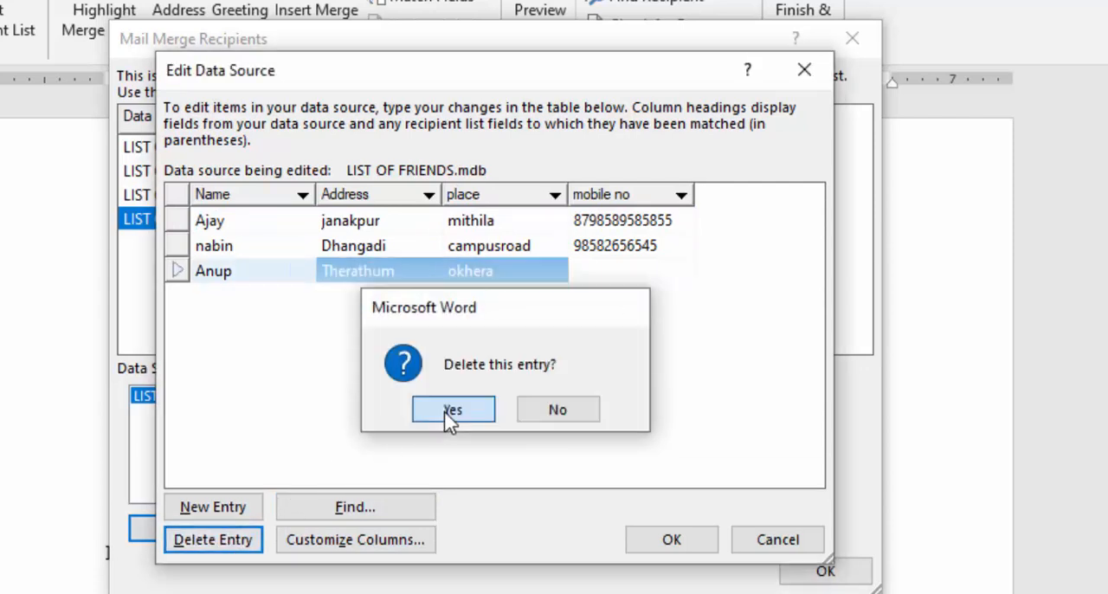
{"action": "left_click", "coordinate": [680, 550]}
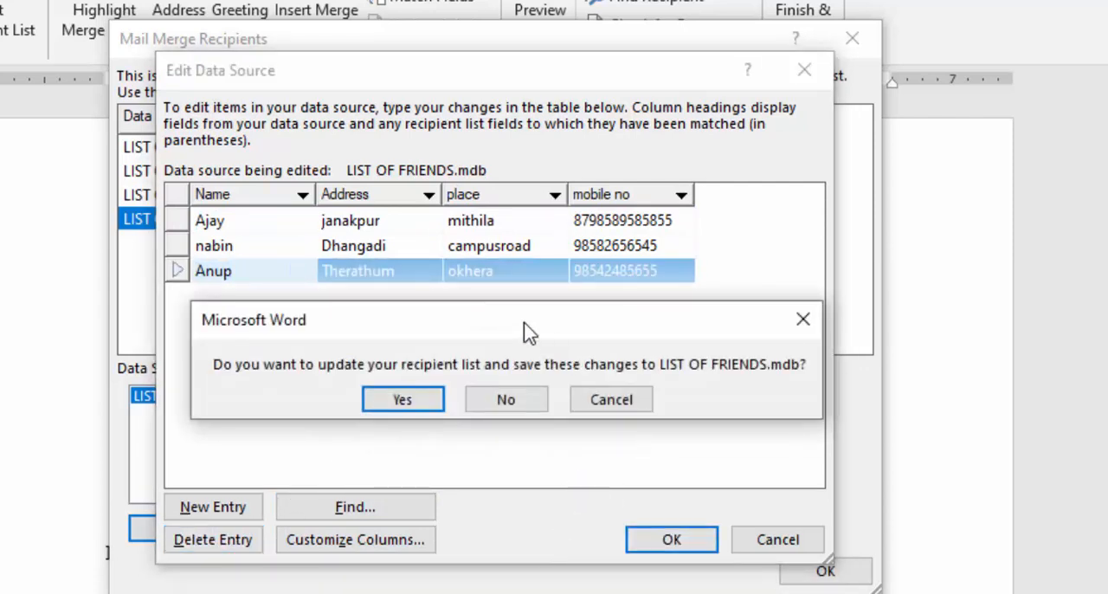
{"action": "left_click", "coordinate": [422, 402]}
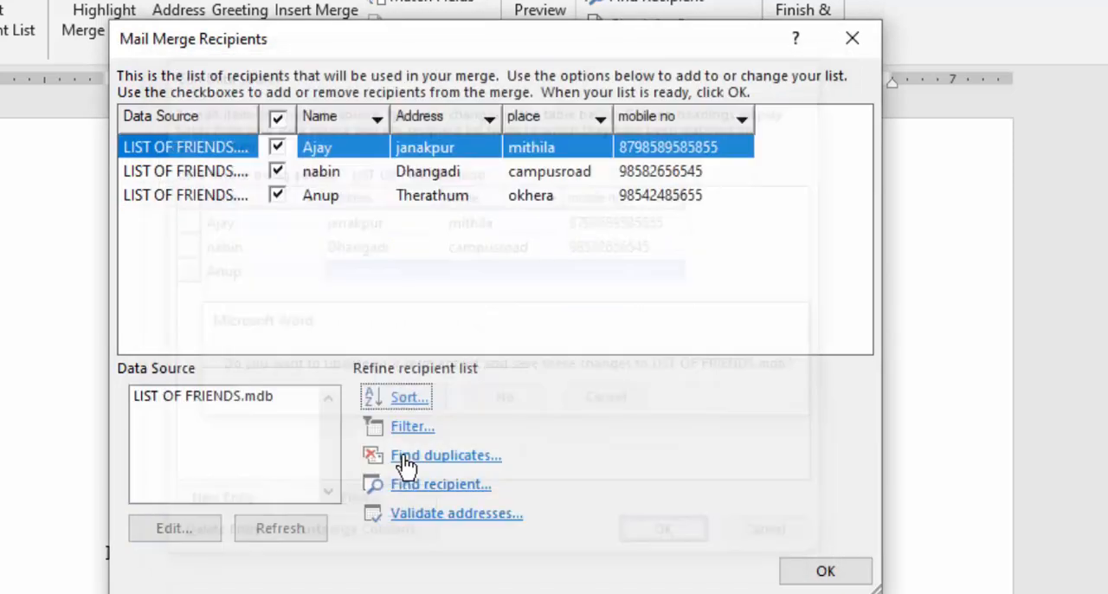
{"action": "left_click", "coordinate": [818, 572]}
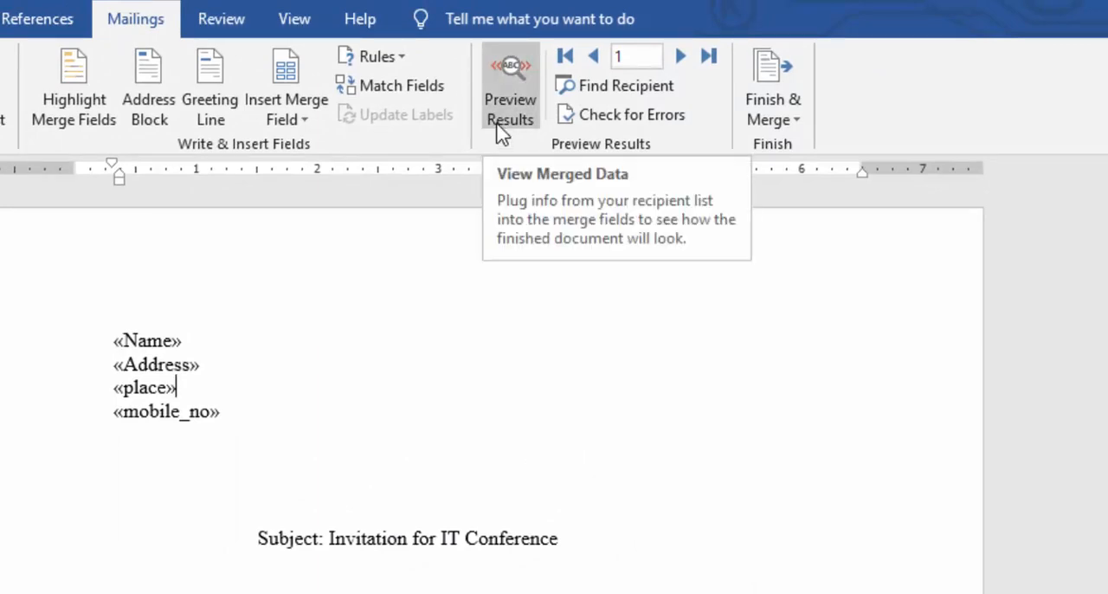
Preview the merged results in the letter, going through the recipients up to record 3.
{"action": "left_click", "coordinate": [509, 104]}
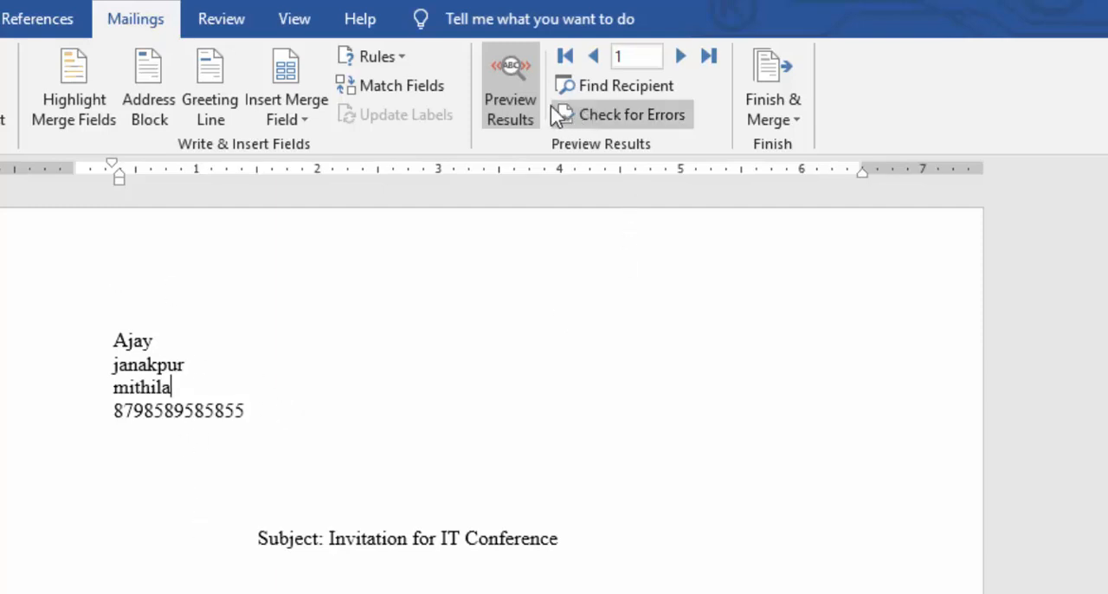
{"action": "left_click", "coordinate": [682, 57]}
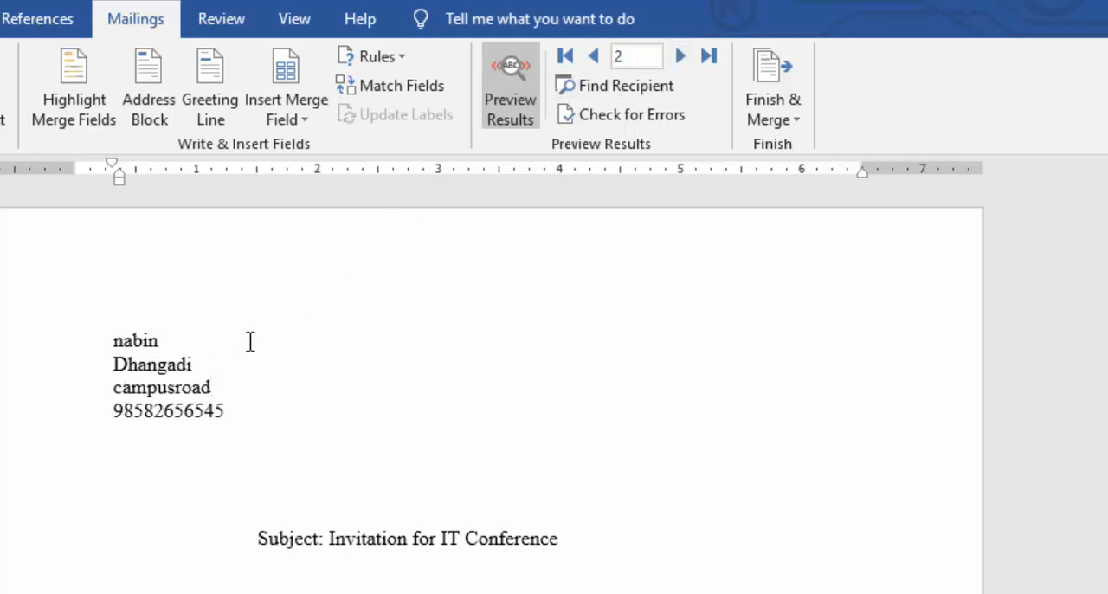
{"action": "left_click", "coordinate": [680, 60]}
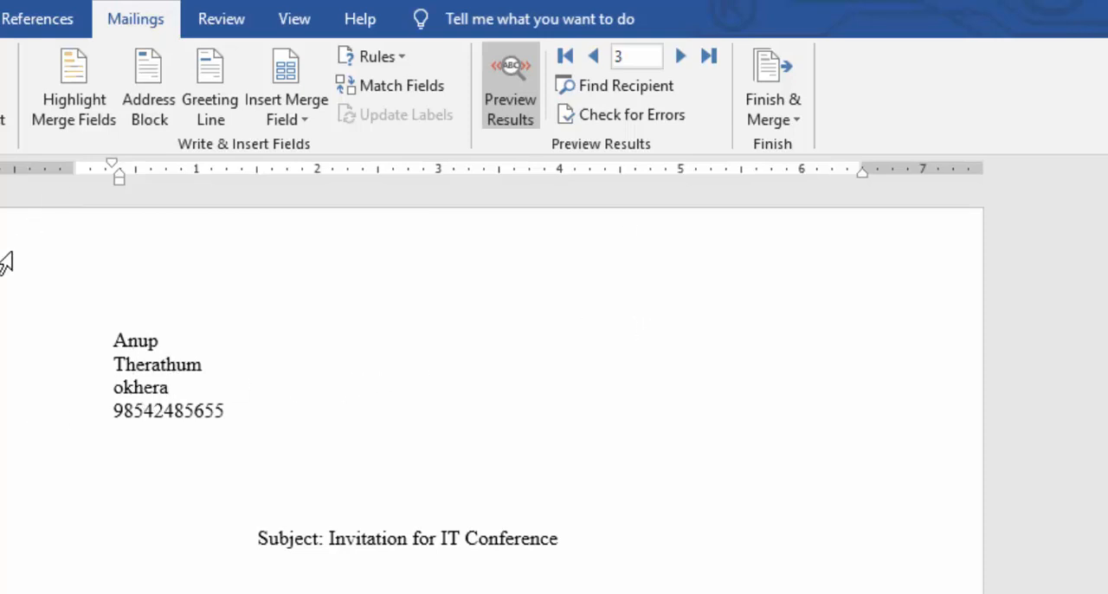
{"action": "scroll", "coordinate": [147, 480], "scroll_direction": "down", "scroll_amount": 8}
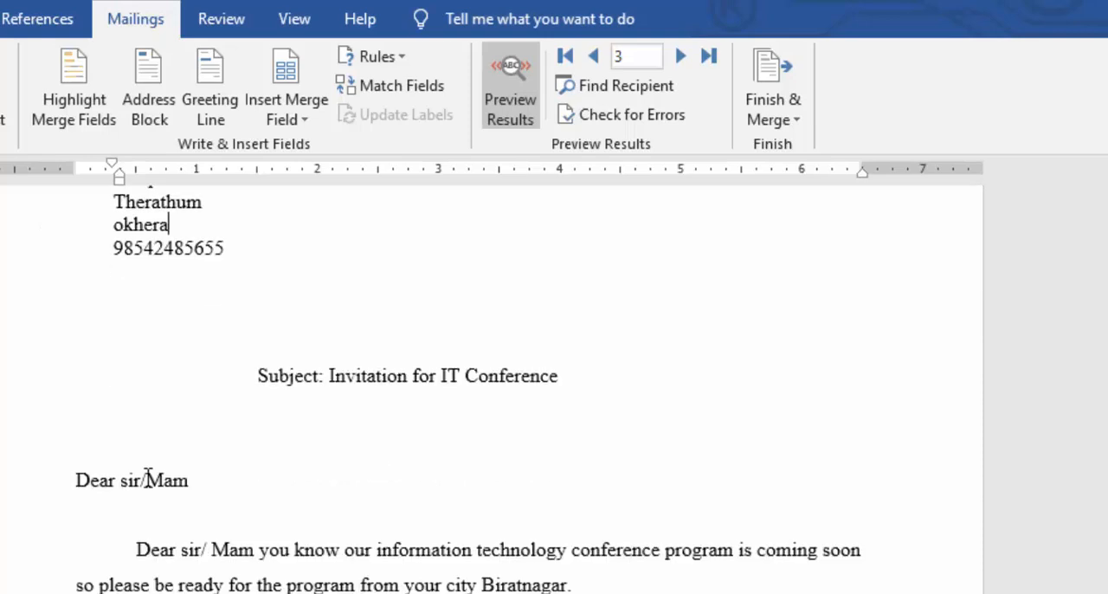
{"action": "scroll", "coordinate": [145, 486], "scroll_direction": "up", "scroll_amount": 10}
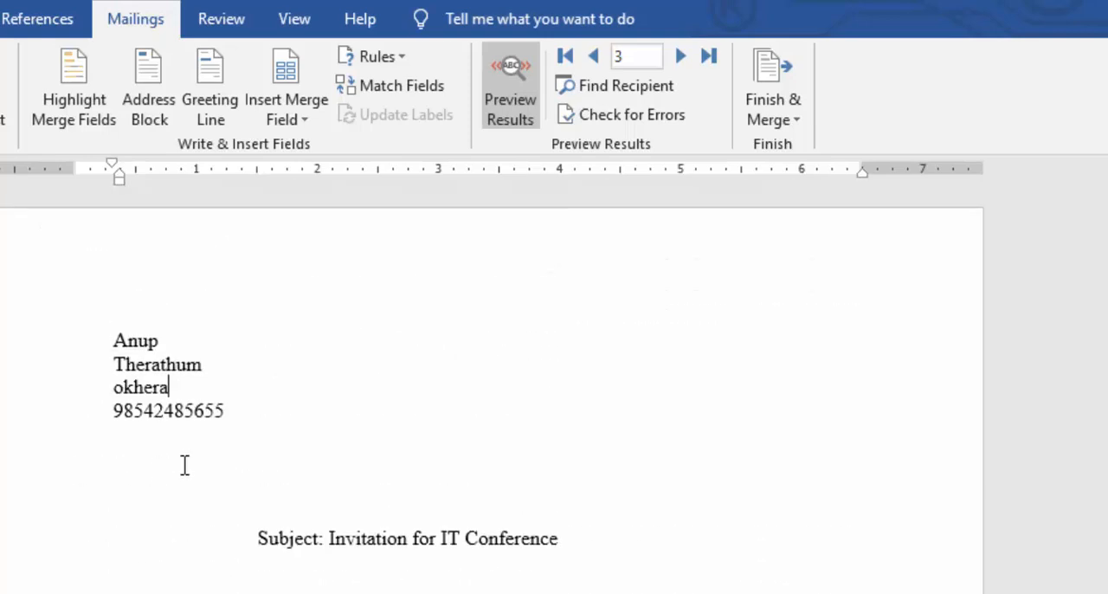
Finish the merge by creating individual editable letters for all records in a new document.
{"action": "left_click", "coordinate": [784, 123]}
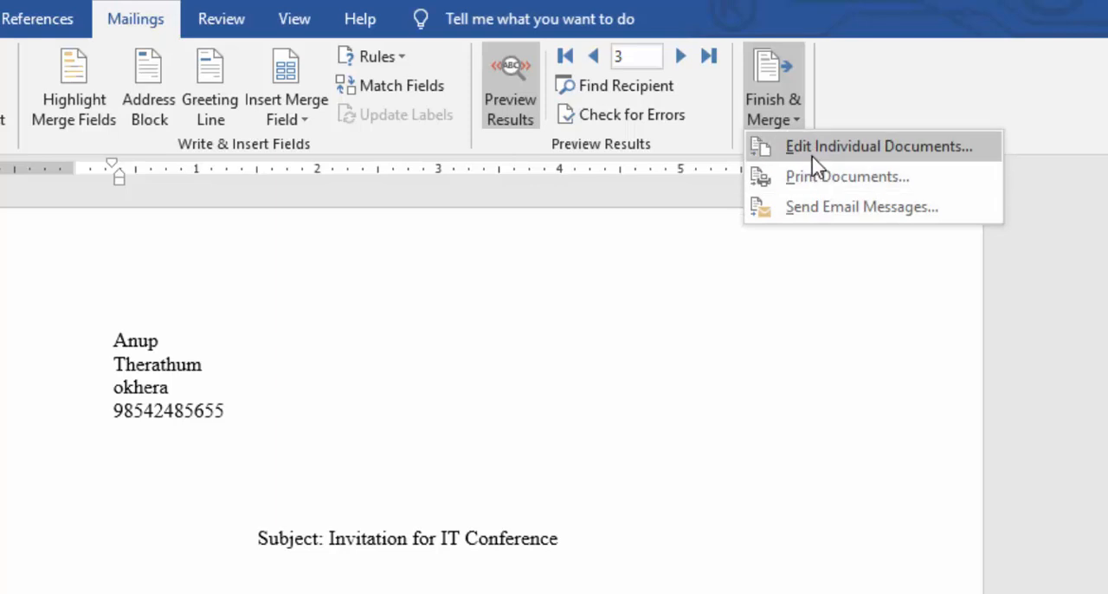
{"action": "left_click", "coordinate": [813, 156]}
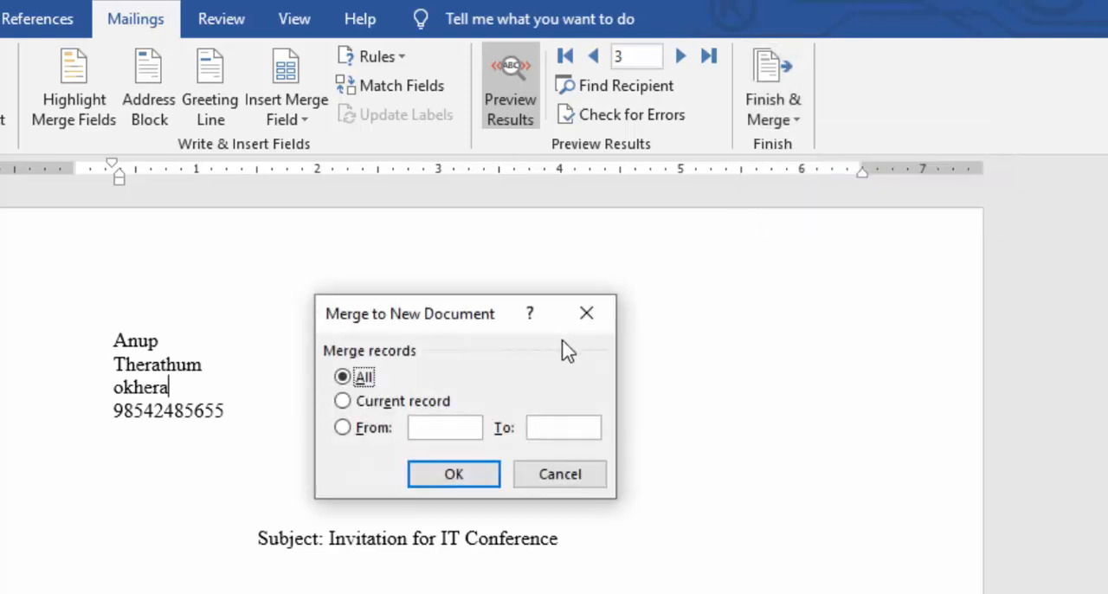
{"action": "left_click", "coordinate": [433, 477]}
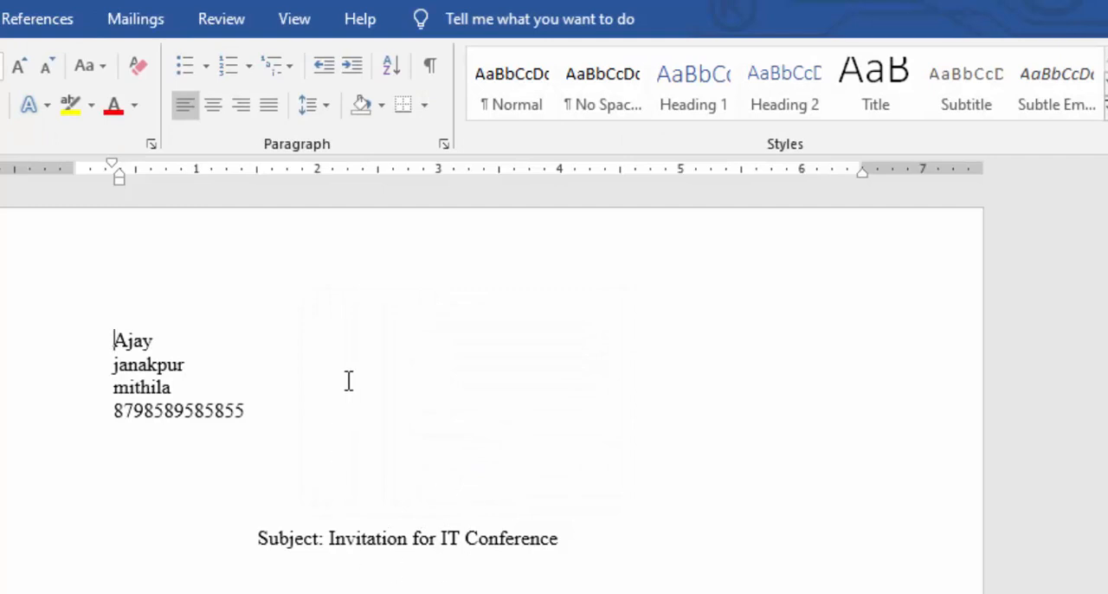
Examine the merged letters page by page, checking the recipient details and invitation text.
{"action": "scroll", "coordinate": [234, 562], "scroll_direction": "down", "scroll_amount": 20}
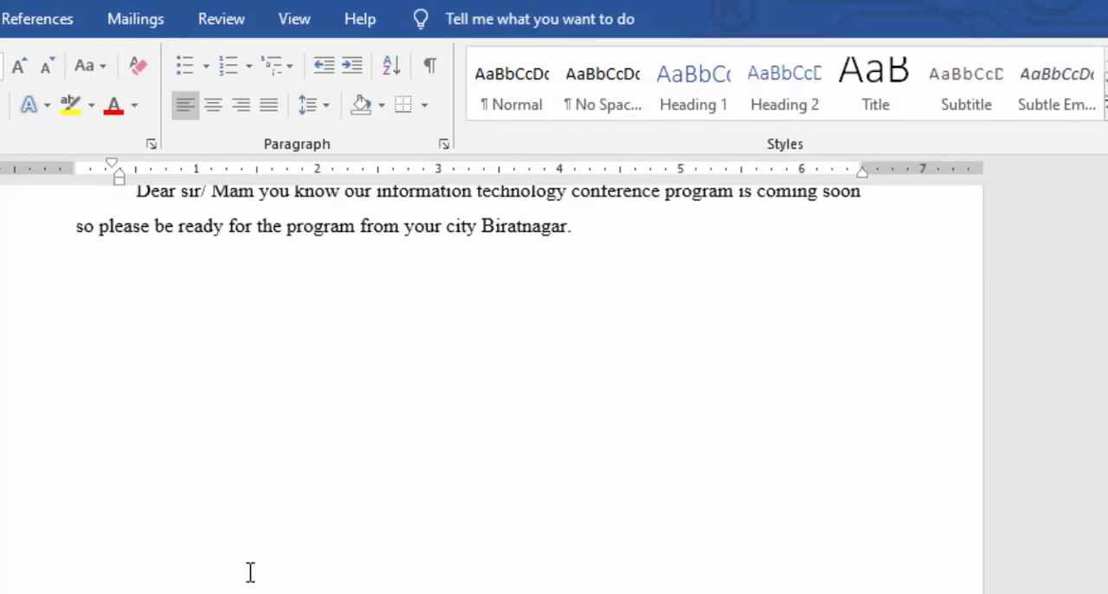
{"action": "scroll", "coordinate": [240, 585], "scroll_direction": "down", "scroll_amount": 10}
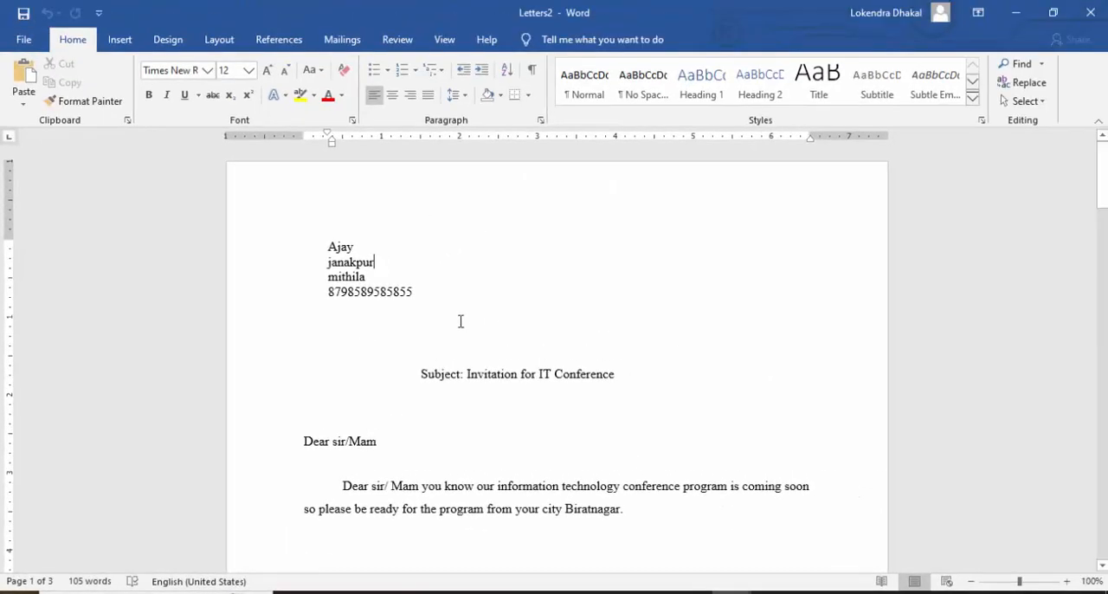
{"action": "scroll", "coordinate": [460, 321], "scroll_direction": "down", "scroll_amount": 3}
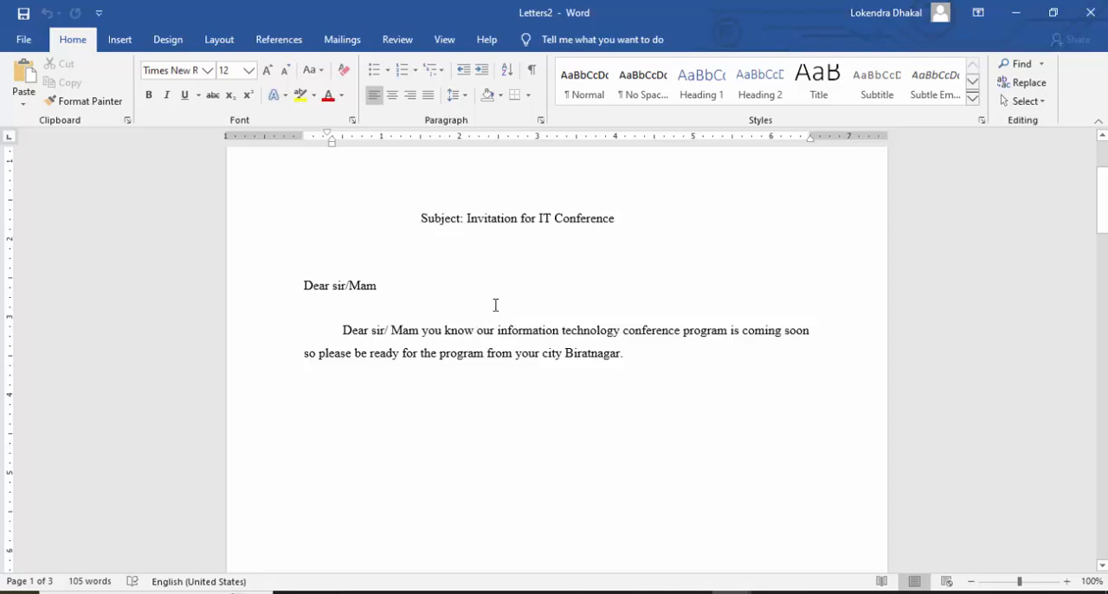
{"action": "scroll", "coordinate": [479, 263], "scroll_direction": "down", "scroll_amount": 8}
{"action": "scroll", "coordinate": [479, 263], "scroll_direction": "up", "scroll_amount": 8}
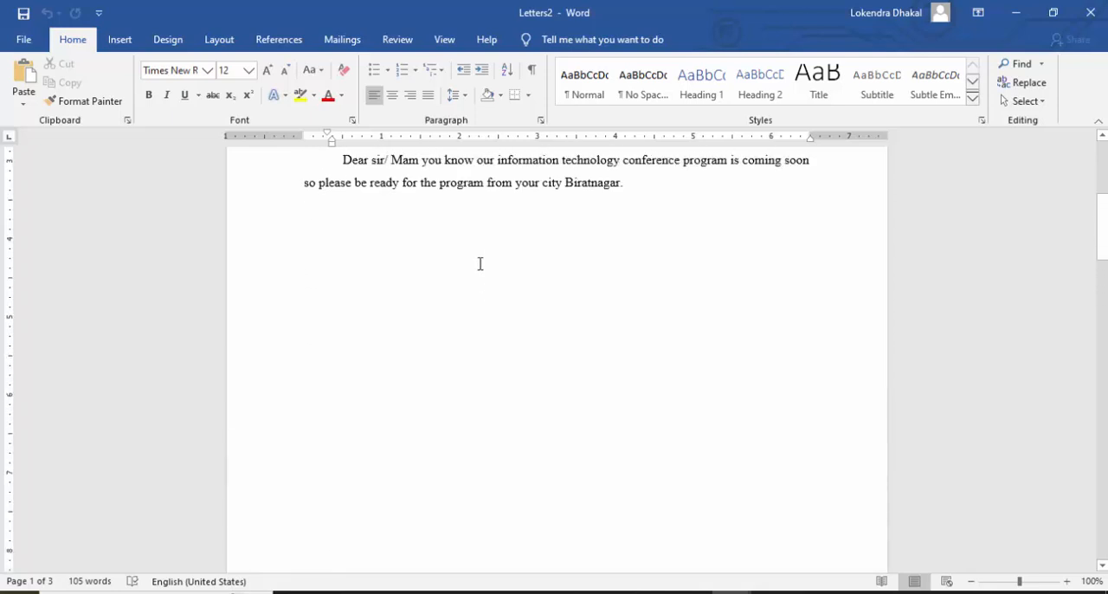
{"action": "scroll", "coordinate": [479, 263], "scroll_direction": "up", "scroll_amount": 4}
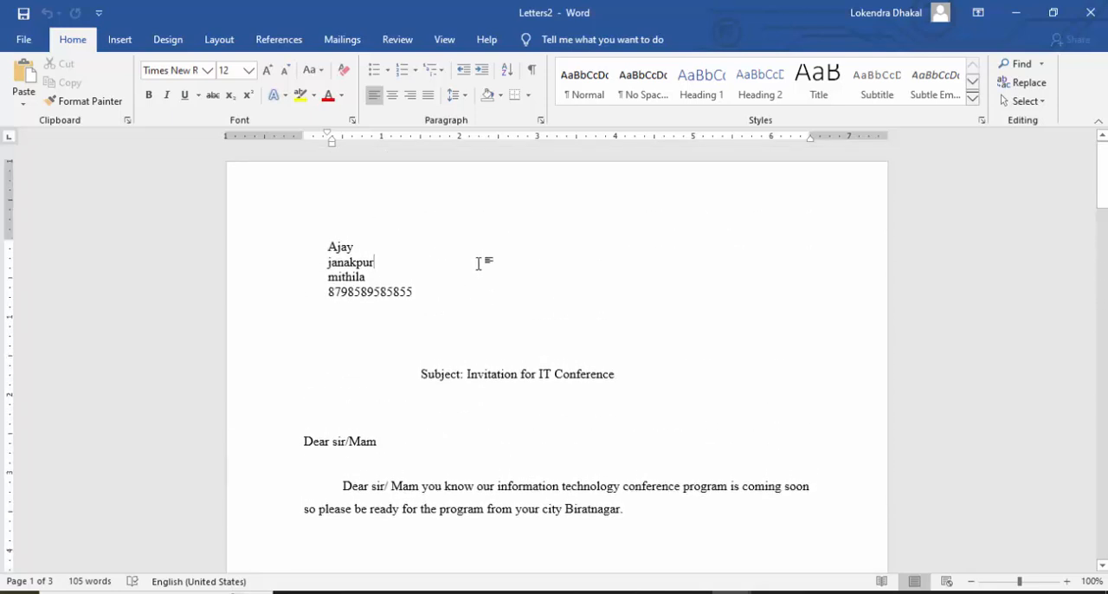
{"action": "scroll", "coordinate": [479, 263], "scroll_direction": "down", "scroll_amount": 10}
{"action": "scroll", "coordinate": [479, 263], "scroll_direction": "down", "scroll_amount": 5}
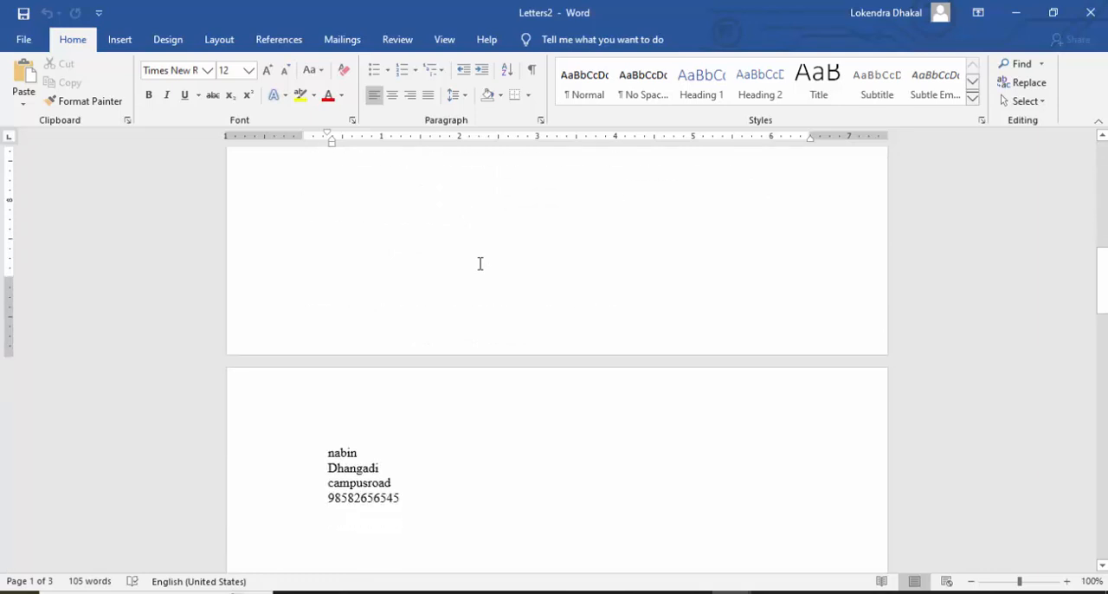
{"action": "scroll", "coordinate": [479, 263], "scroll_direction": "up", "scroll_amount": 12}
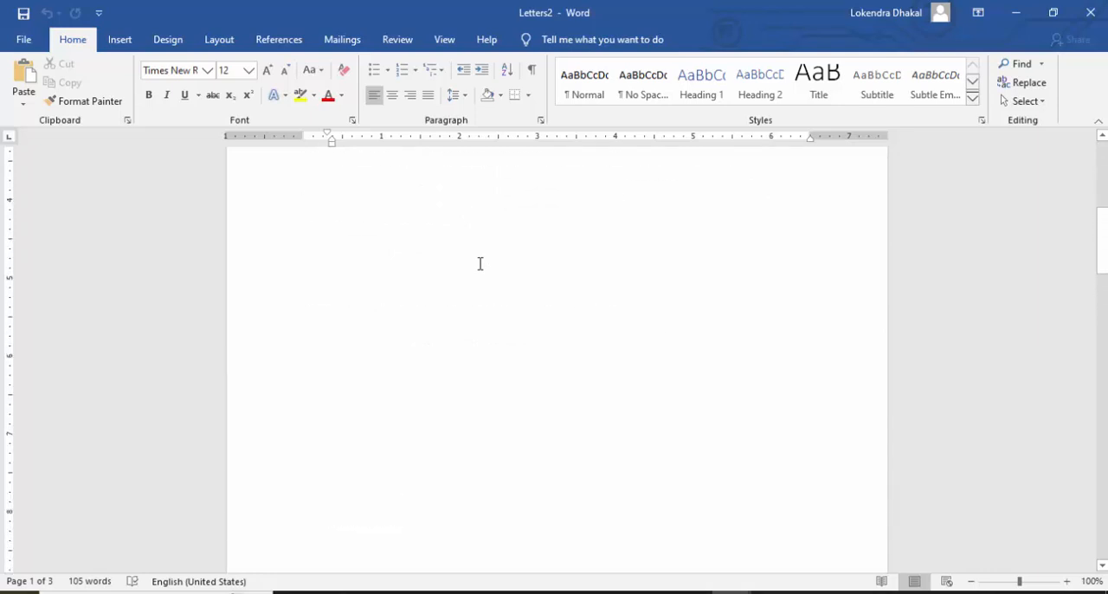